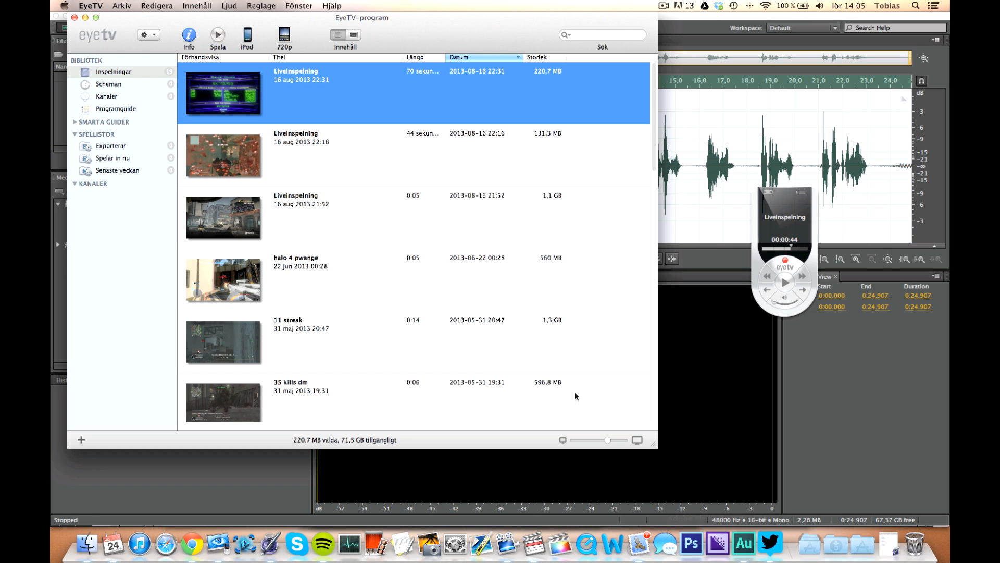
# Open the export dialog for the selected Liveinspelning recording, keep the HDV 720p format and open its options.
pyautogui.press('super+e')
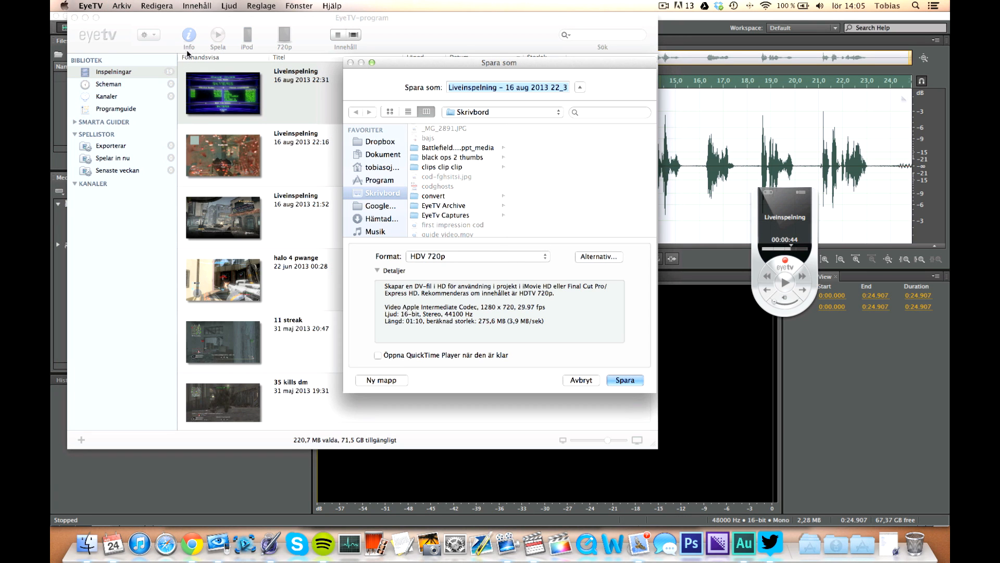
pyautogui.click(589, 381)
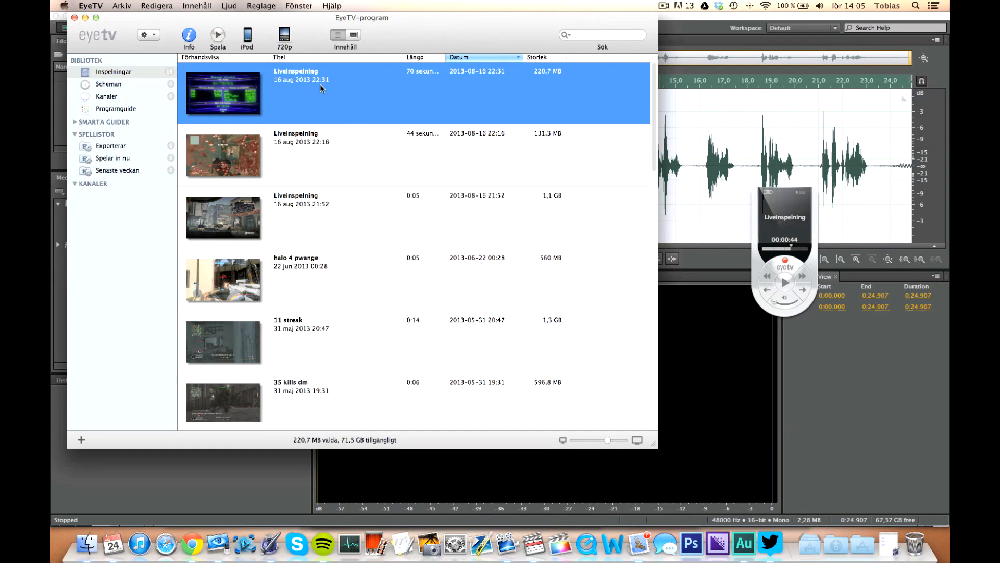
pyautogui.press('super+e')
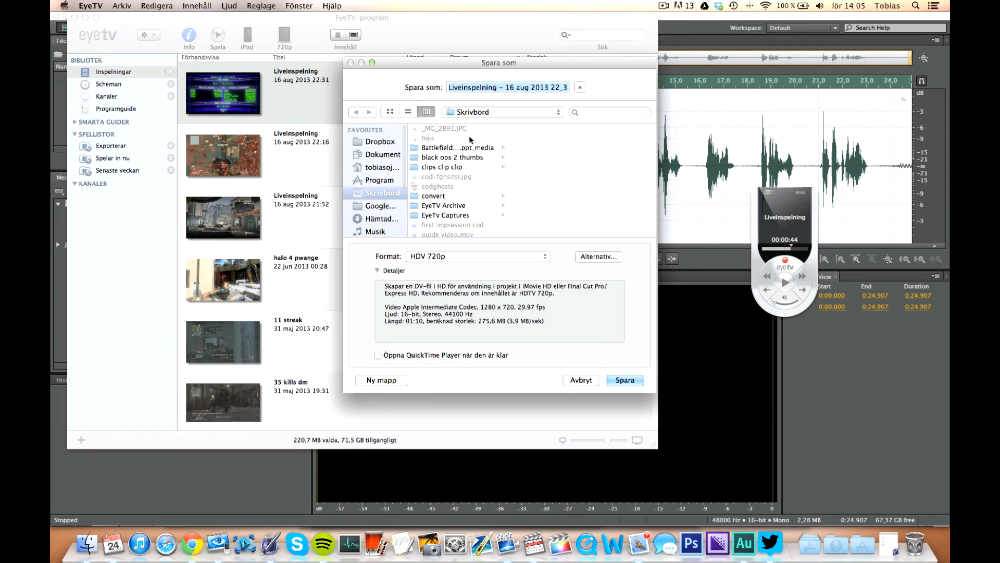
pyautogui.click(464, 253)
pyautogui.click(610, 269)
pyautogui.click(453, 257)
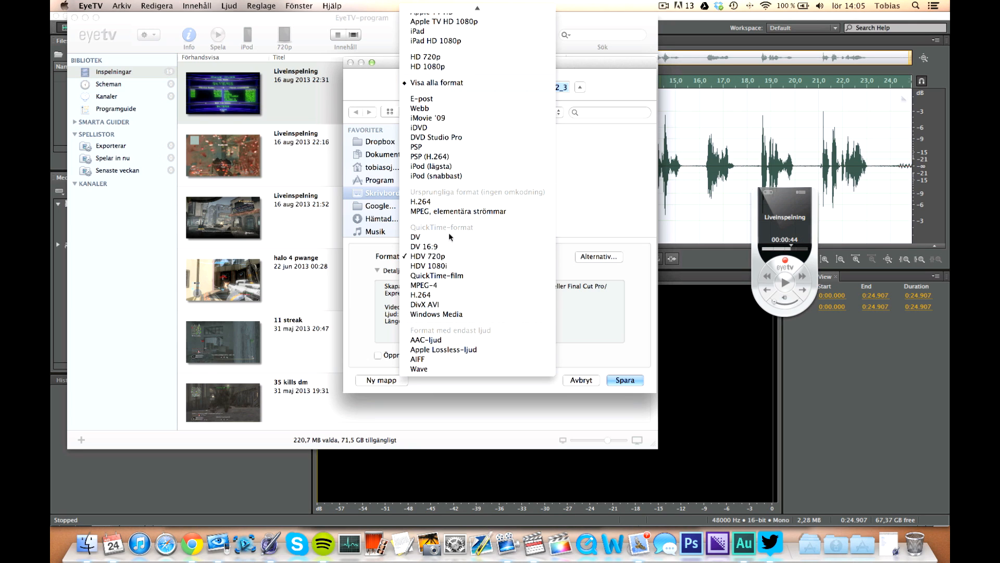
pyautogui.click(461, 258)
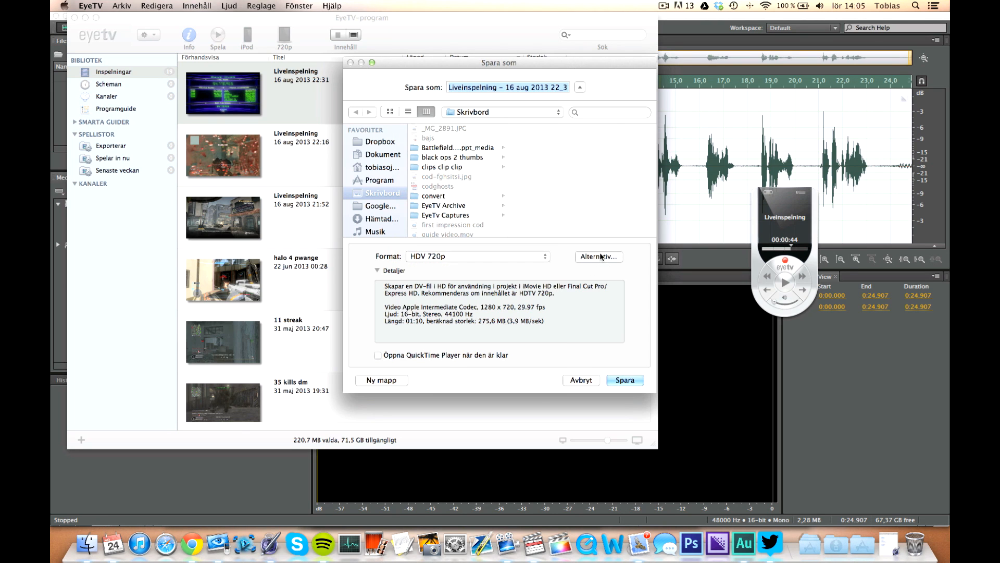
pyautogui.click(600, 255)
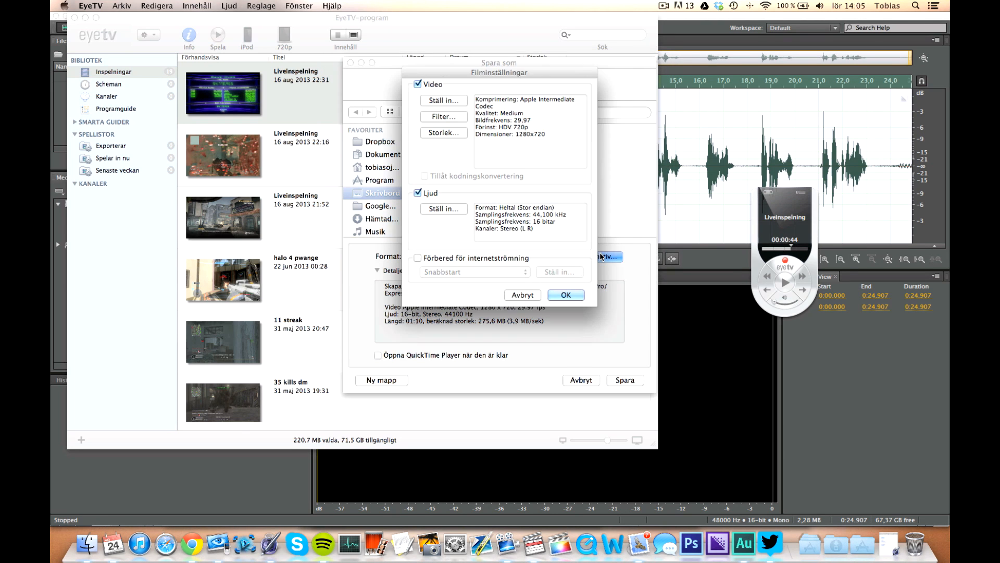
# Set the video compression type to Apple ProRes 422 and confirm the video compression settings.
pyautogui.click(444, 100)
pyautogui.click(512, 80)
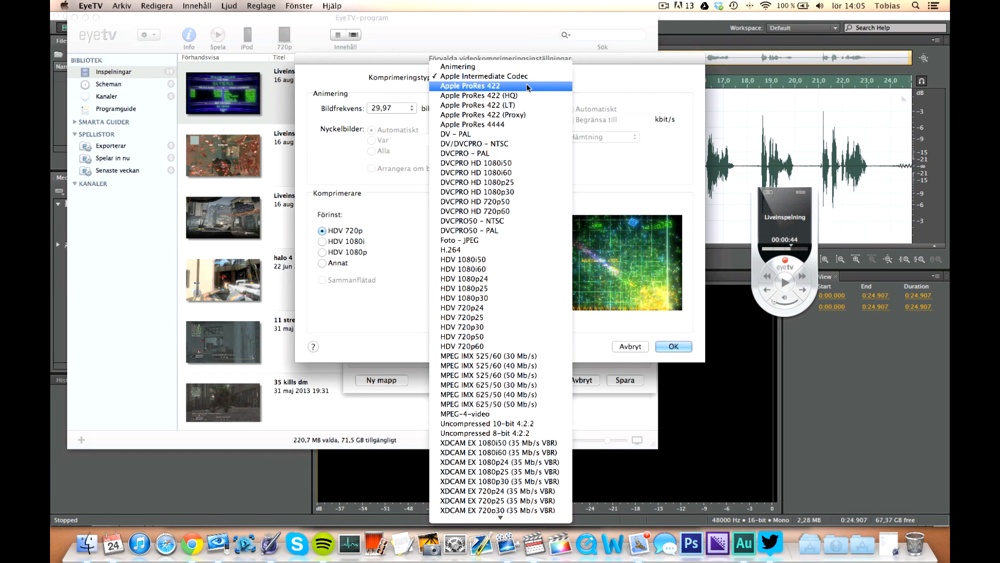
pyautogui.click(528, 86)
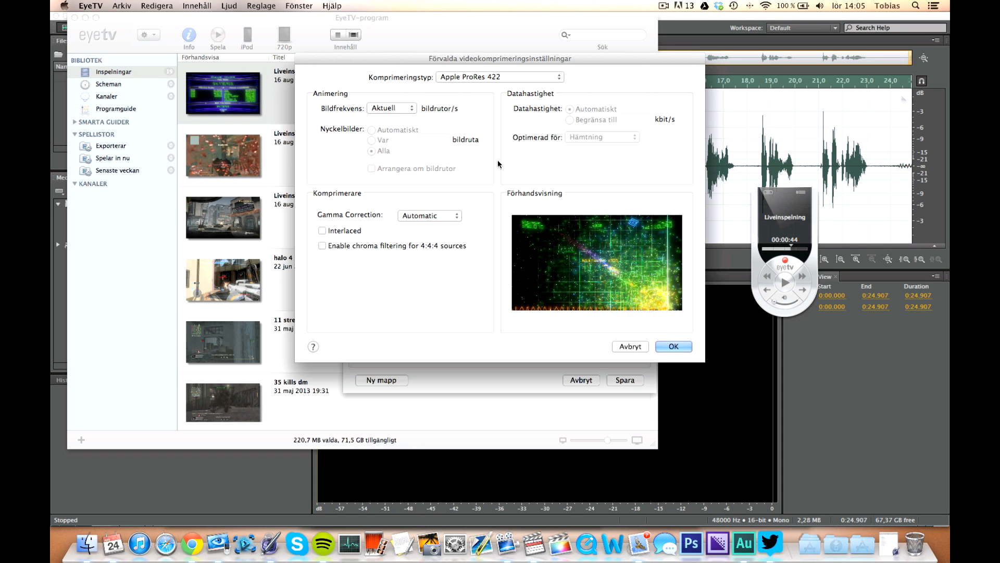
pyautogui.click(392, 107)
pyautogui.click(409, 108)
pyautogui.click(409, 108)
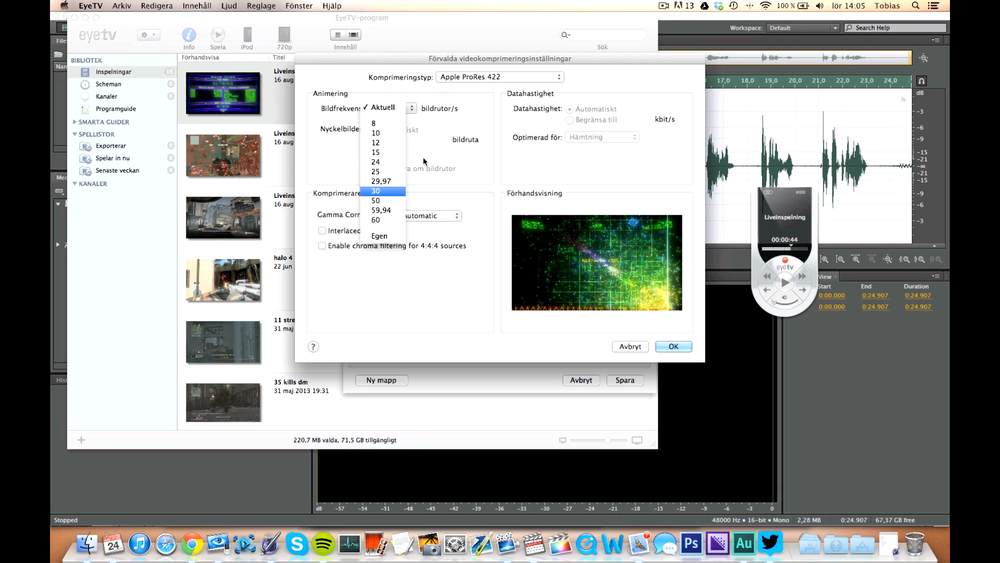
pyautogui.click(477, 111)
pyautogui.click(395, 110)
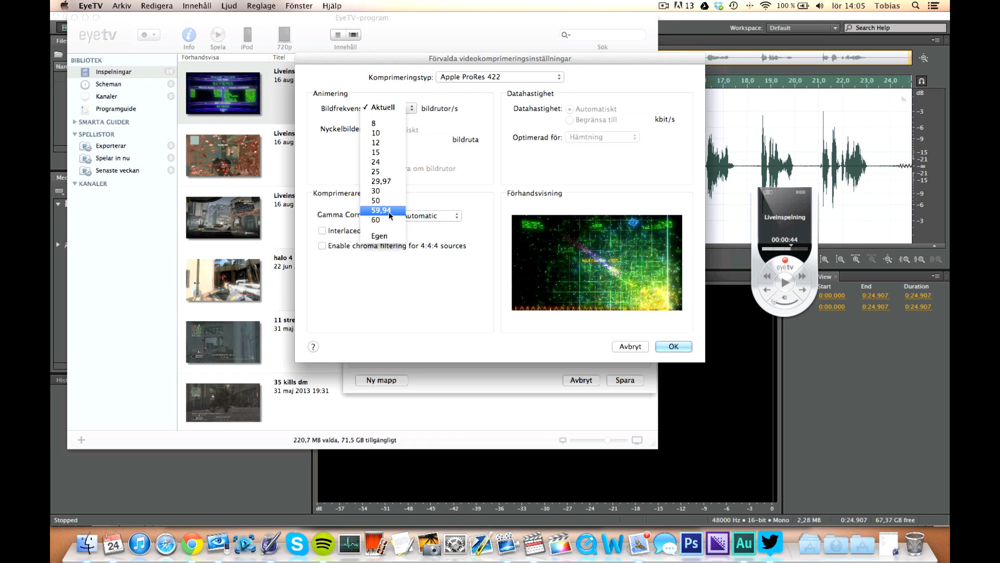
pyautogui.click(458, 173)
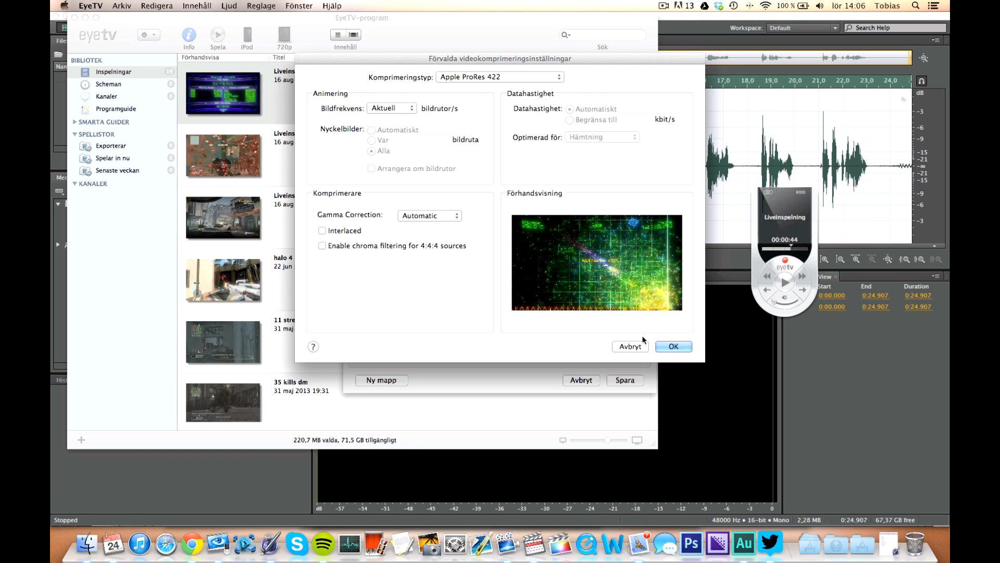
pyautogui.click(673, 347)
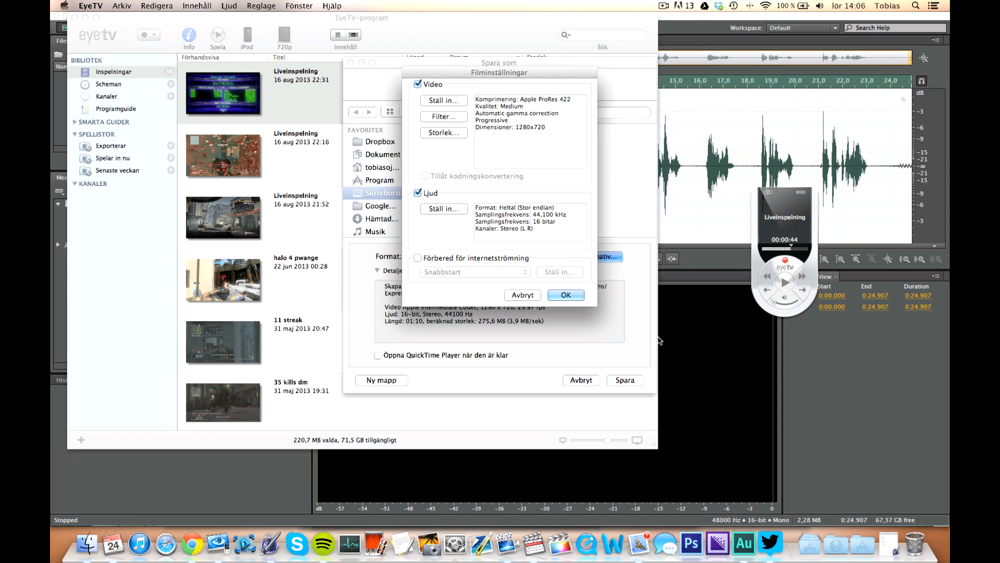
pyautogui.click(444, 208)
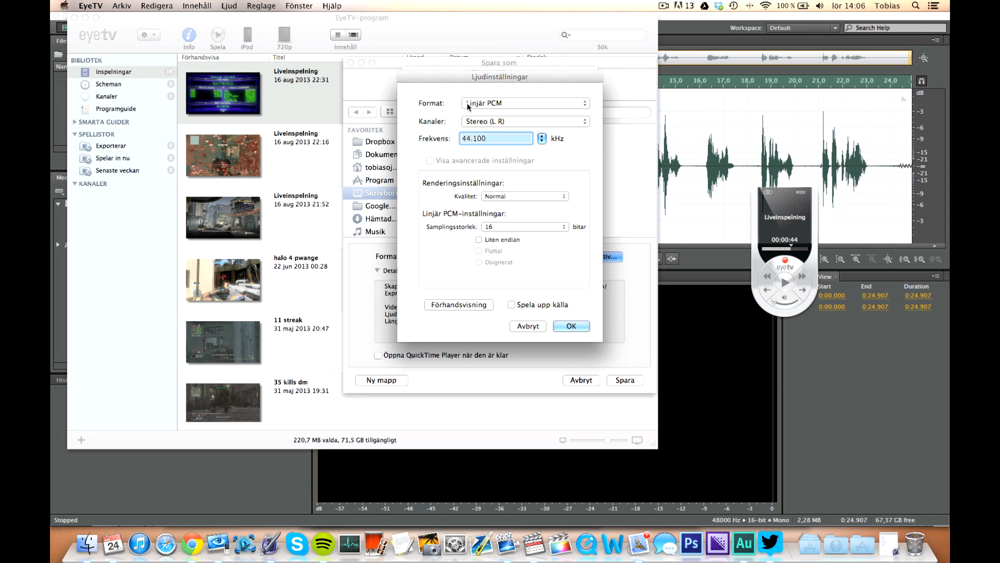
pyautogui.click(542, 138)
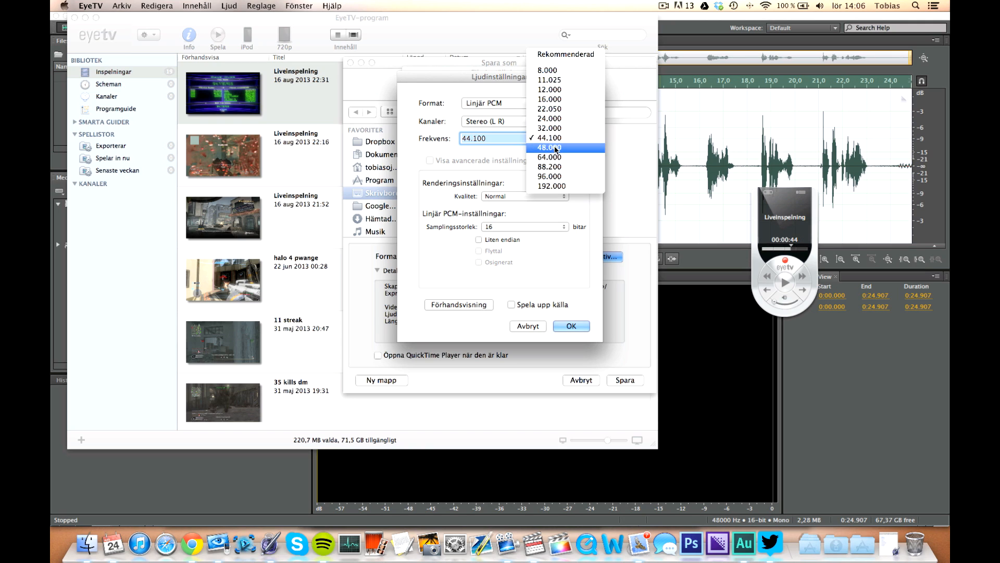
pyautogui.click(555, 149)
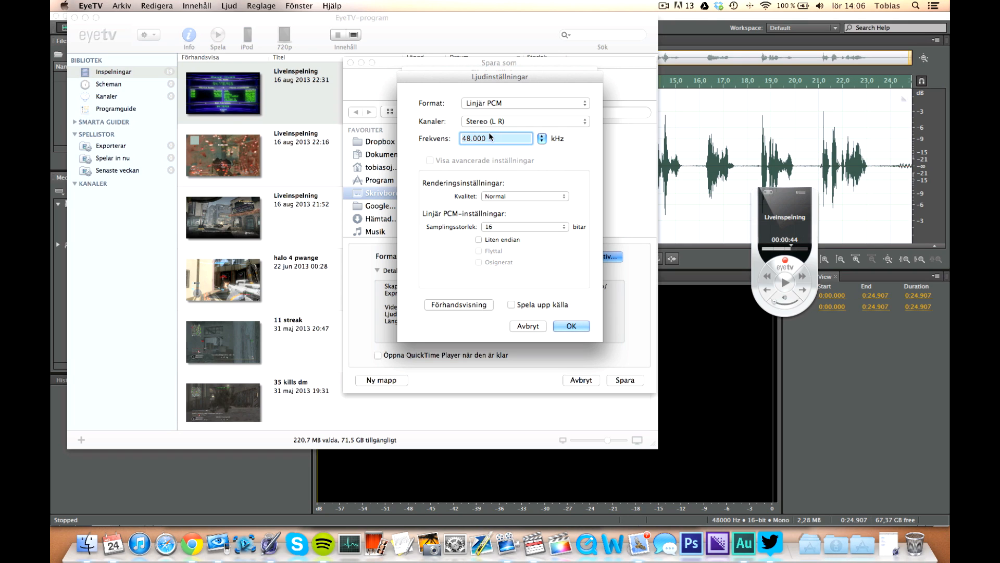
pyautogui.click(542, 138)
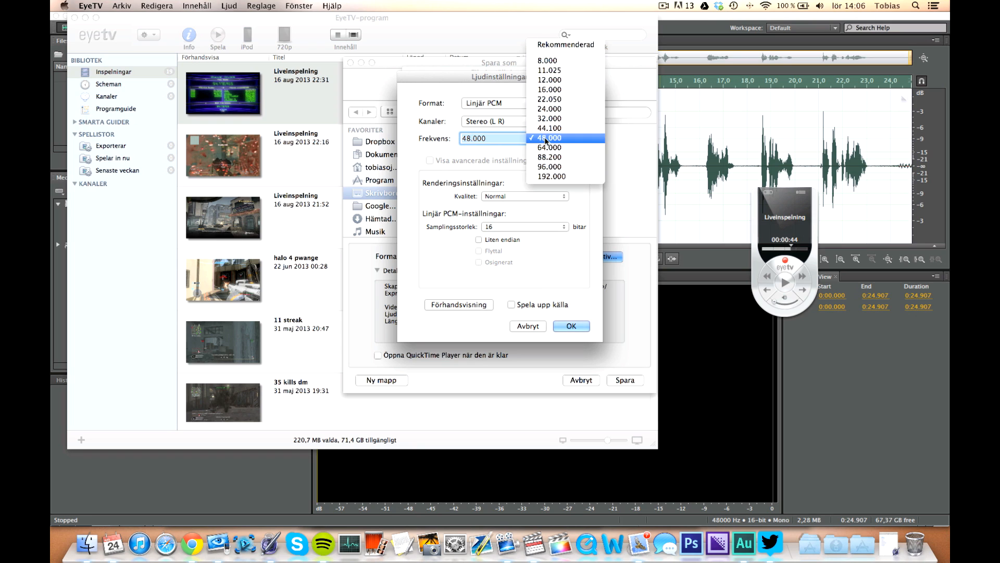
pyautogui.click(499, 152)
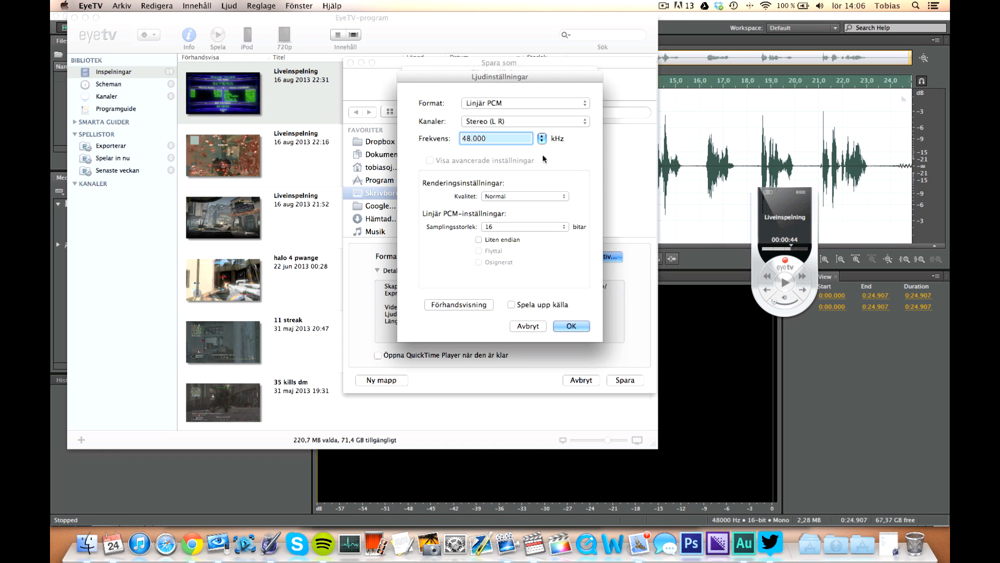
pyautogui.click(541, 138)
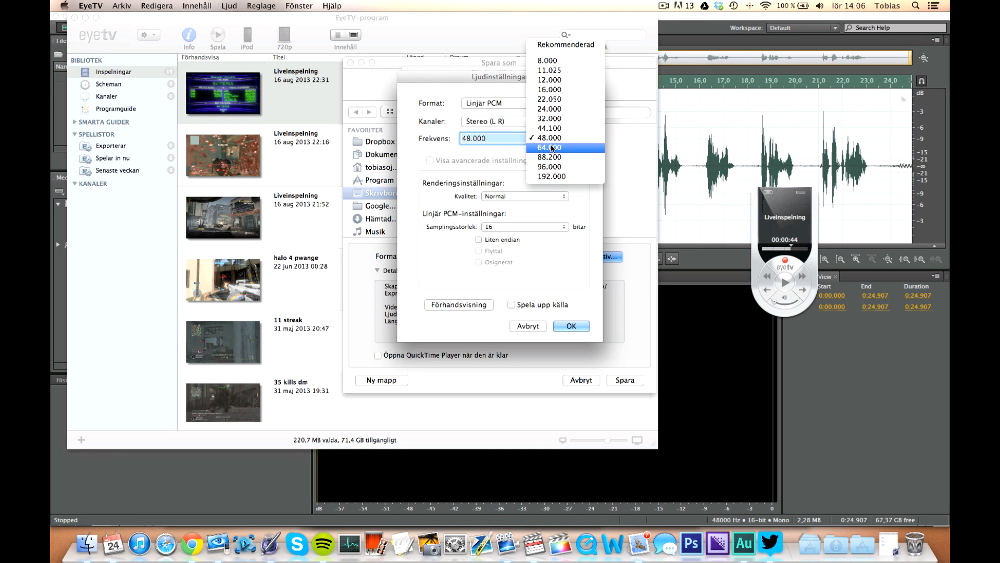
pyautogui.click(499, 161)
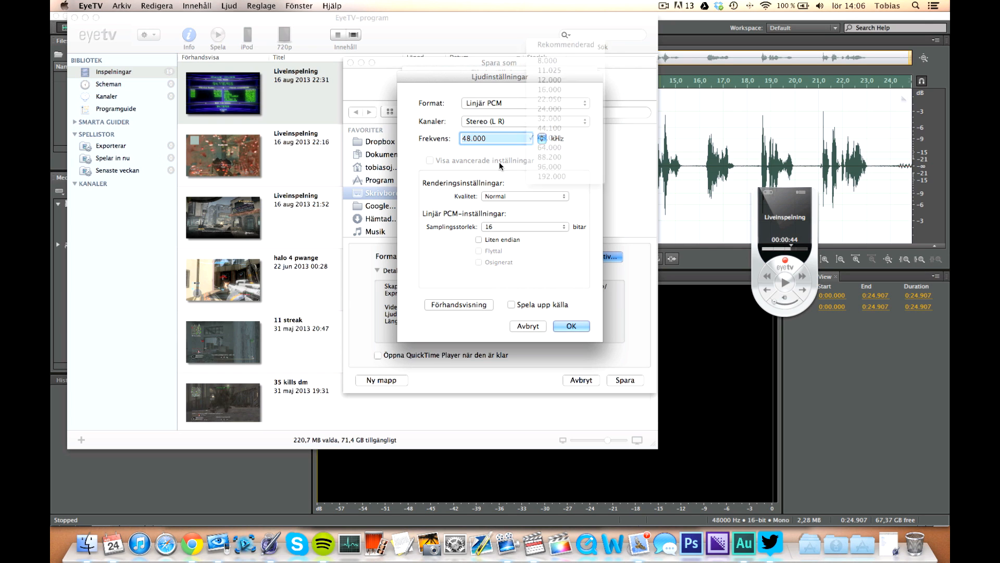
pyautogui.click(529, 327)
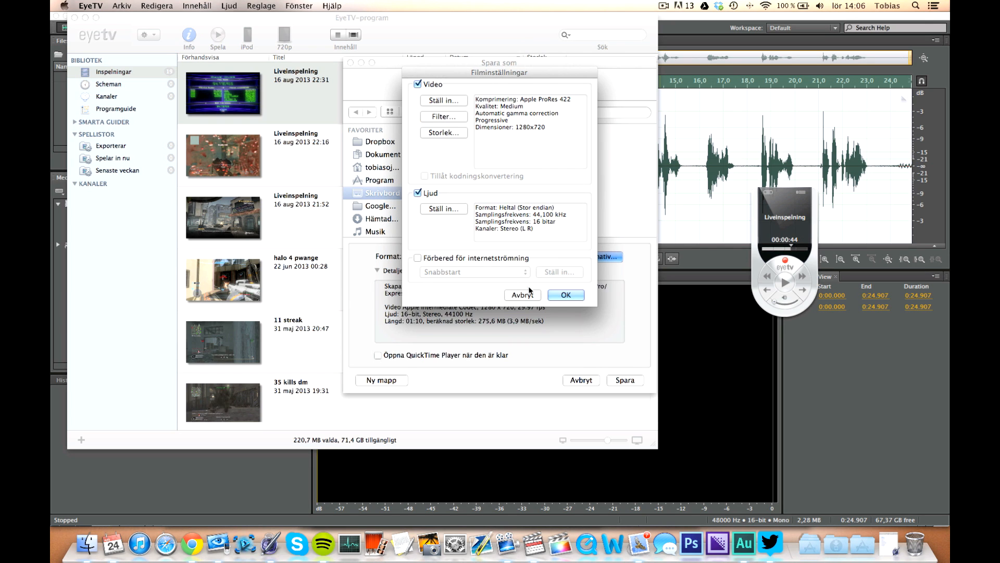
# Confirm the movie settings and switch to Final Cut Pro.
pyautogui.click(566, 295)
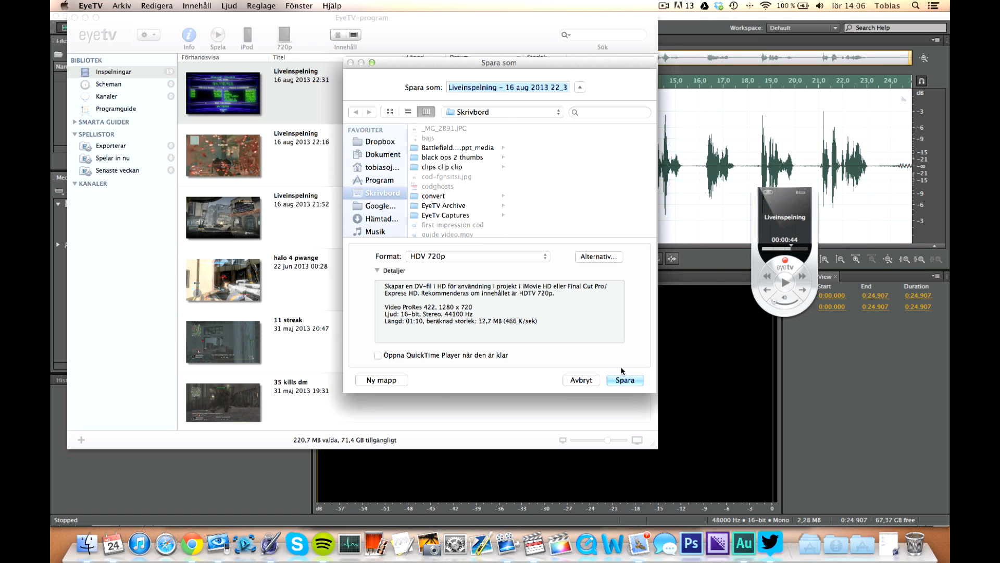
pyautogui.press('super+Tab')
pyautogui.press('super+Tab')
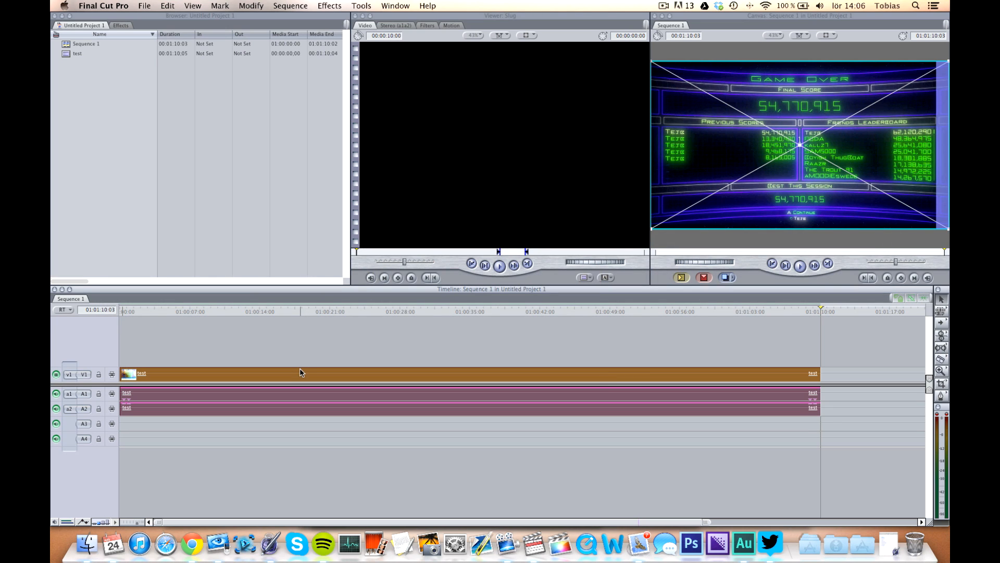
# Delete the test clip from the timeline.
pyautogui.press('Delete')
pyautogui.click(94, 74)
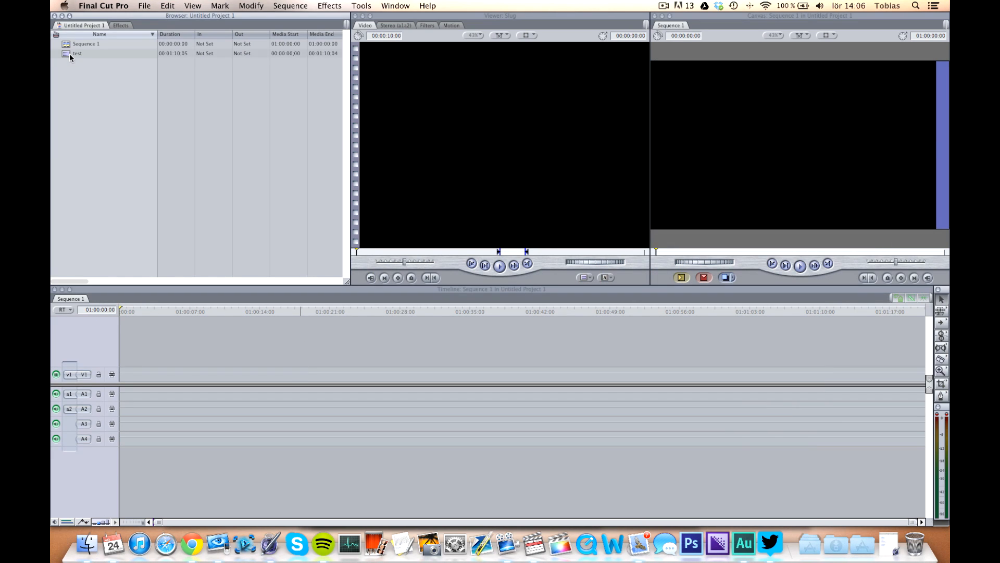
# Import test.mov from the desktop into the project browser.
pyautogui.press('F11')
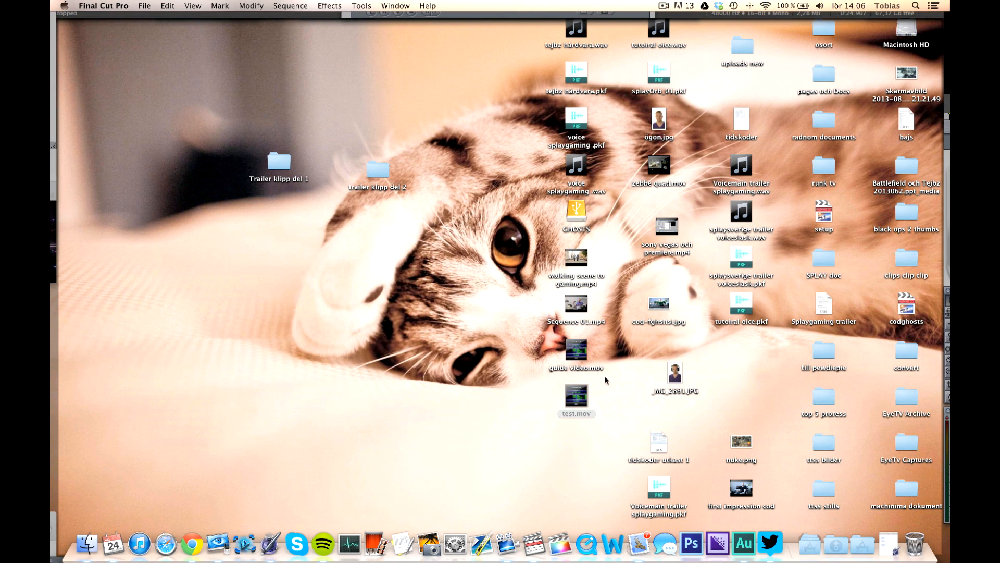
pyautogui.press('F11')
pyautogui.moveTo(582, 398); pyautogui.dragTo(182, 203)
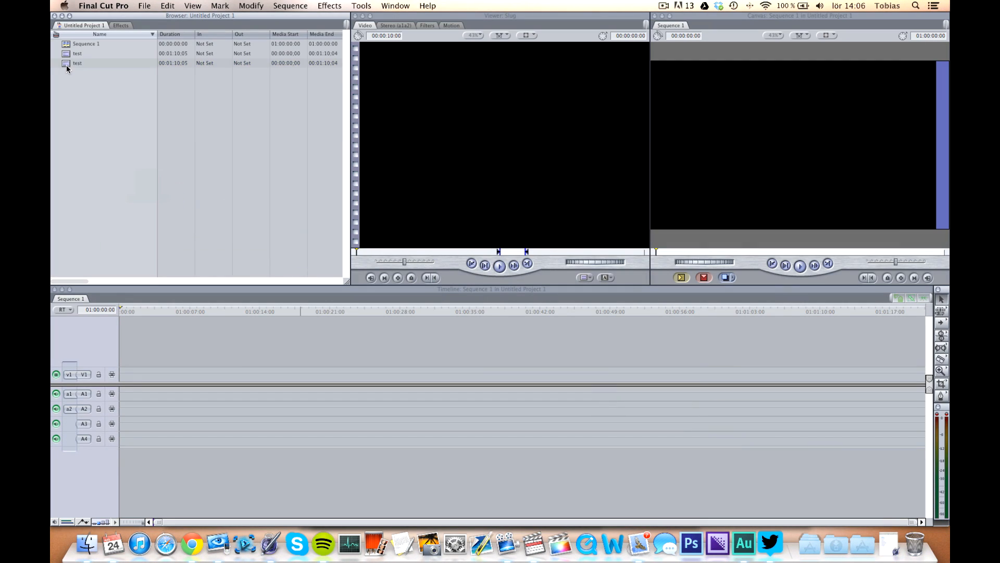
# Place the new test clip on the timeline and match the sequence settings to the clip.
pyautogui.moveTo(66, 64); pyautogui.dragTo(128, 374)
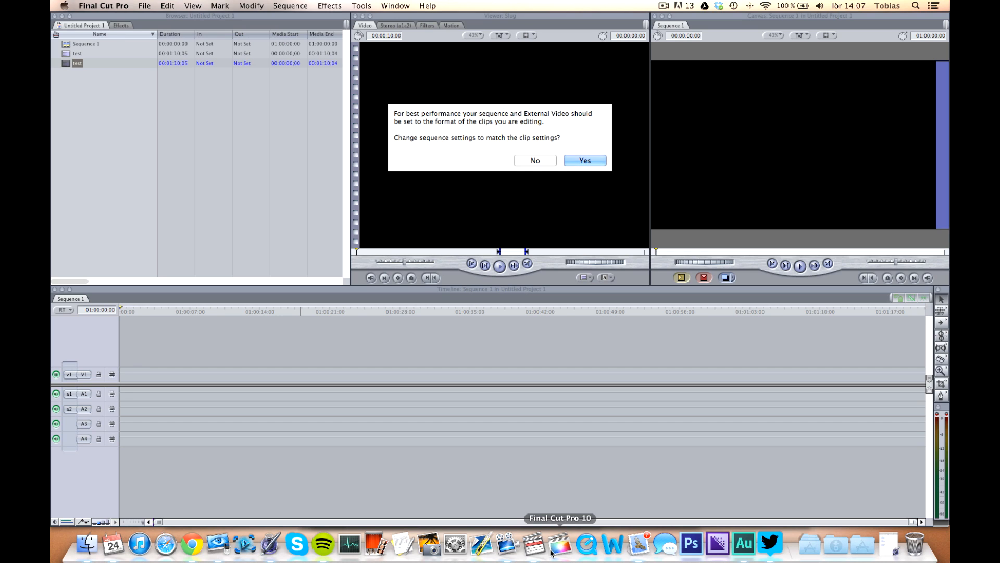
pyautogui.click(580, 161)
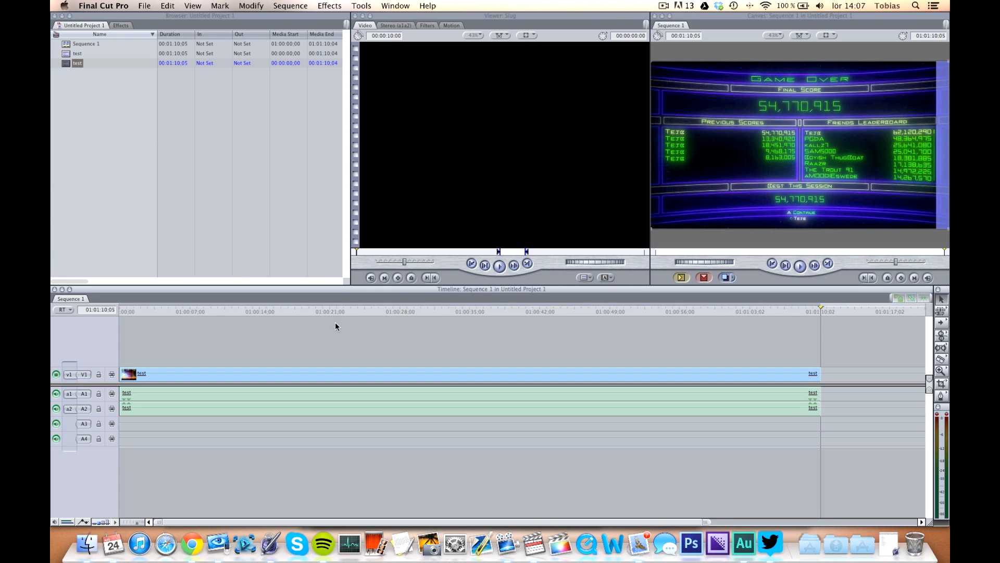
# Add the walking scene to gaming clip from the desktop to the timeline after the test clip.
pyautogui.moveTo(339, 313); pyautogui.dragTo(354, 313)
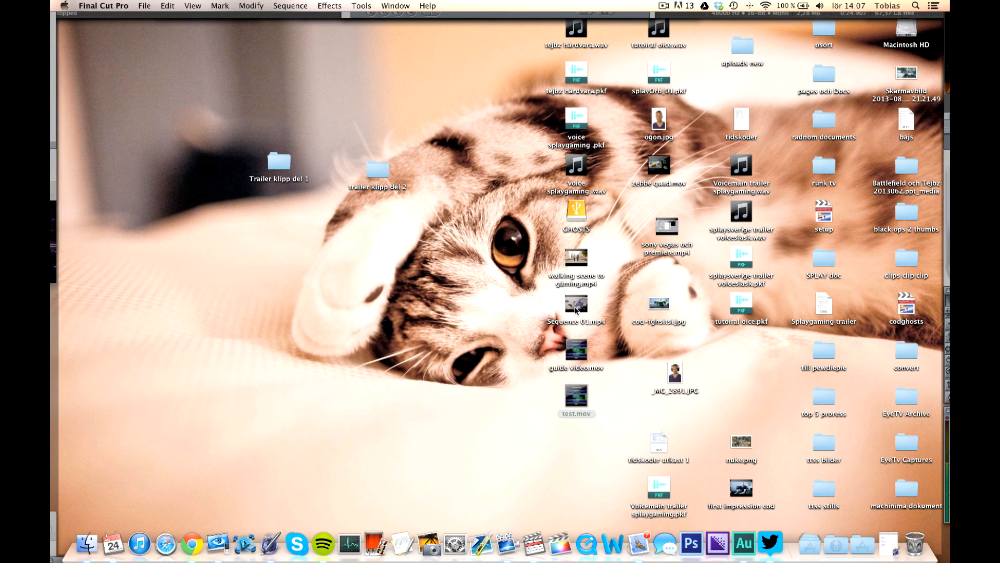
pyautogui.click(576, 308)
pyautogui.moveTo(576, 256); pyautogui.dragTo(845, 373)
# Play back the walking scene clip in the timeline.
pyautogui.moveTo(648, 315); pyautogui.dragTo(621, 316)
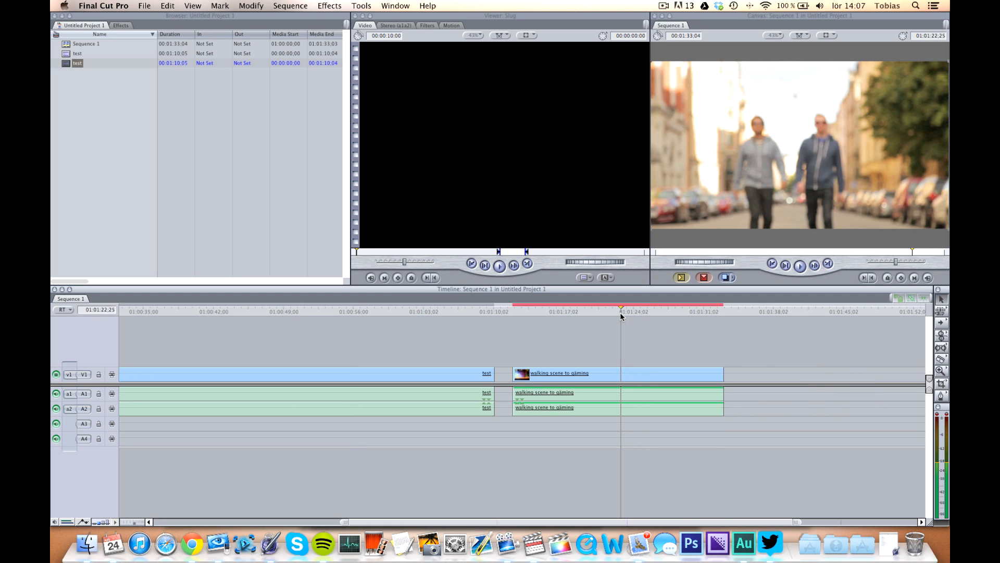
pyautogui.press('space')
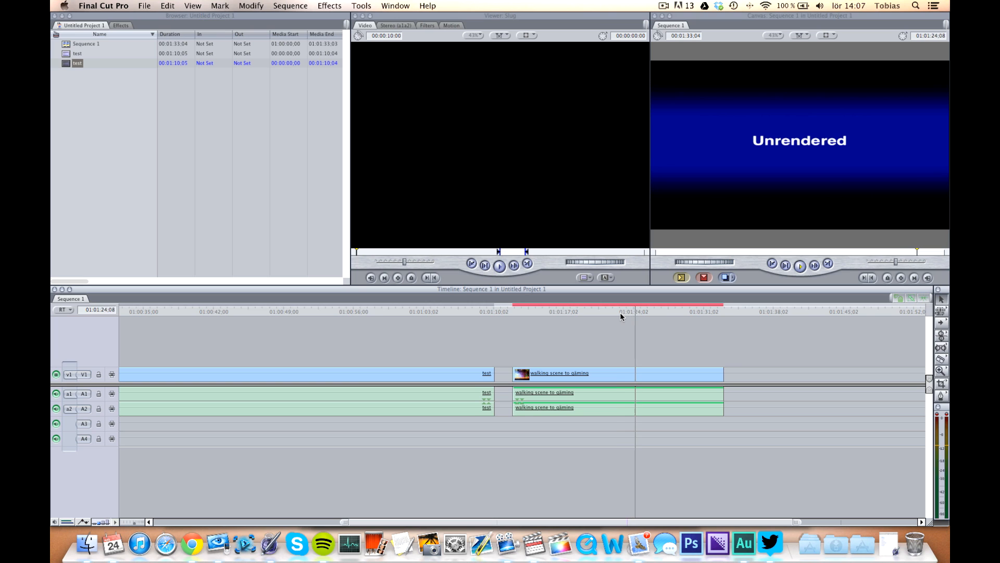
pyautogui.click(722, 311)
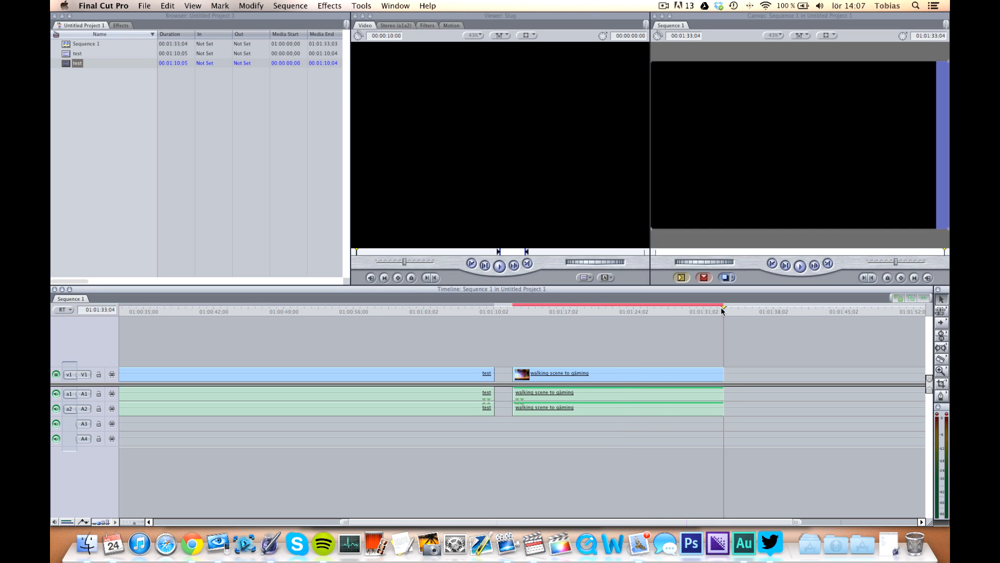
# Mark an in point at the start and an out point at the end of the walking scene clip.
pyautogui.click(515, 315)
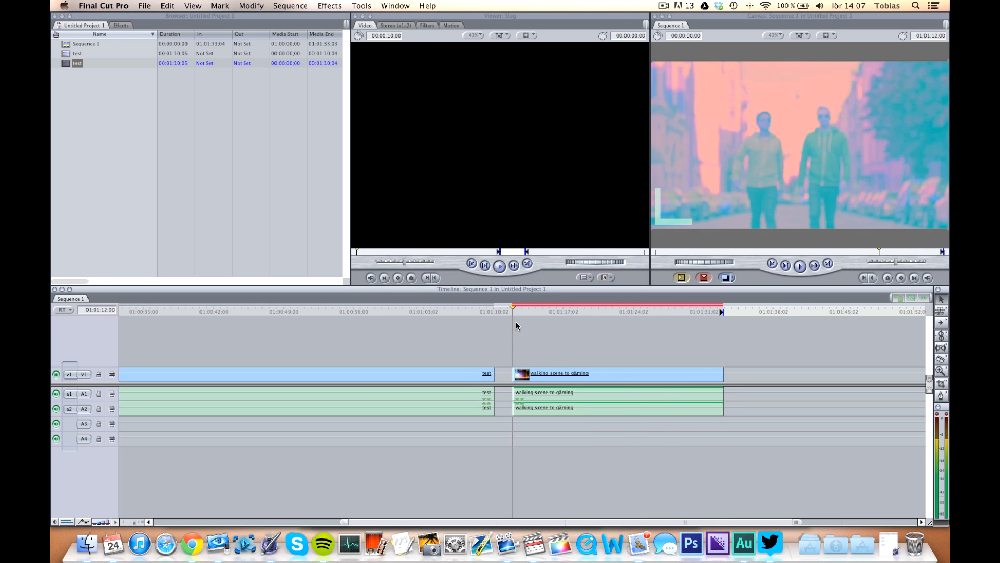
pyautogui.press('i')
pyautogui.click(722, 313)
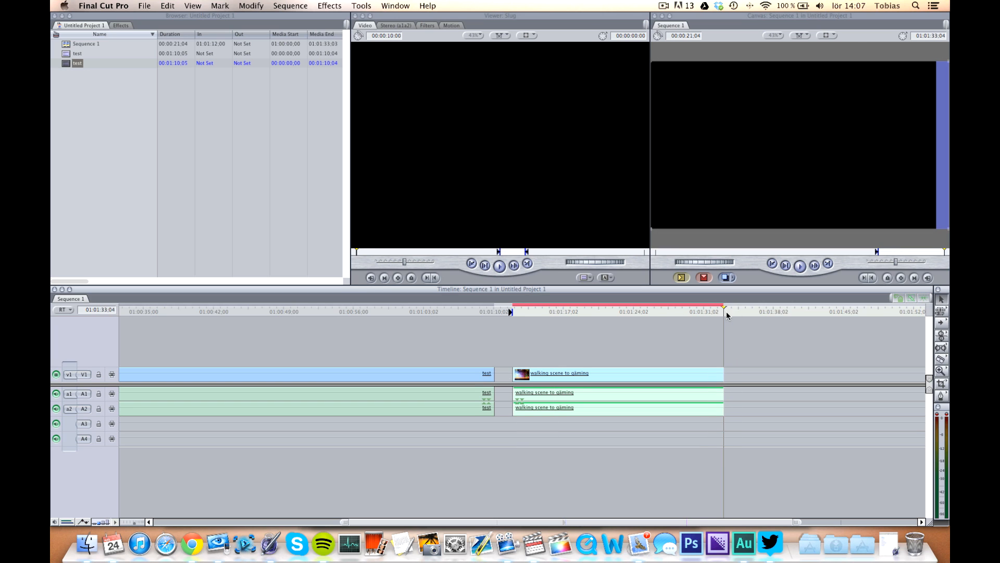
pyautogui.press('o')
pyautogui.click(645, 312)
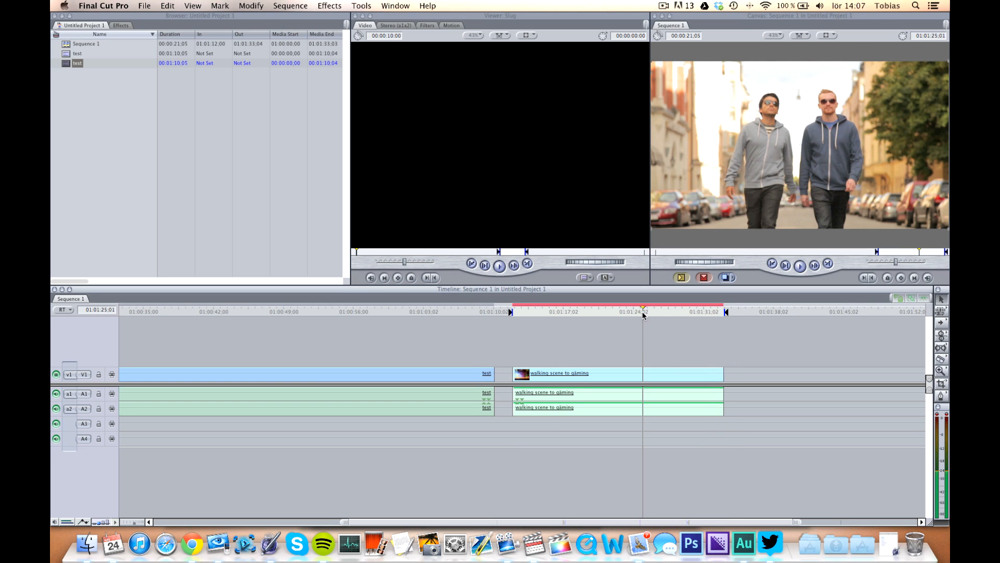
pyautogui.moveTo(451, 315); pyautogui.dragTo(425, 323)
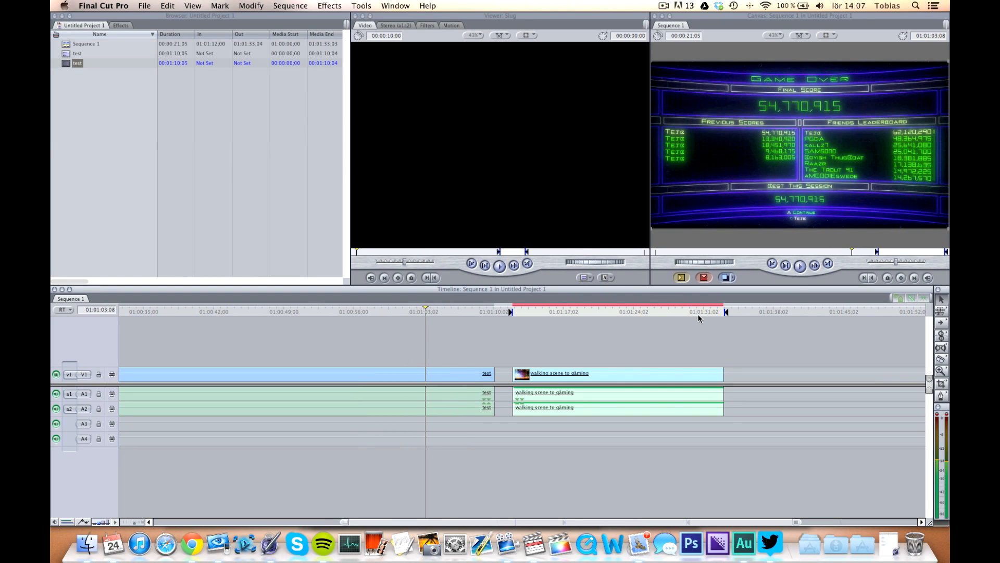
# Delete the walking scene to gaming clip from the timeline.
pyautogui.moveTo(753, 353); pyautogui.dragTo(510, 446)
pyautogui.press('Delete')
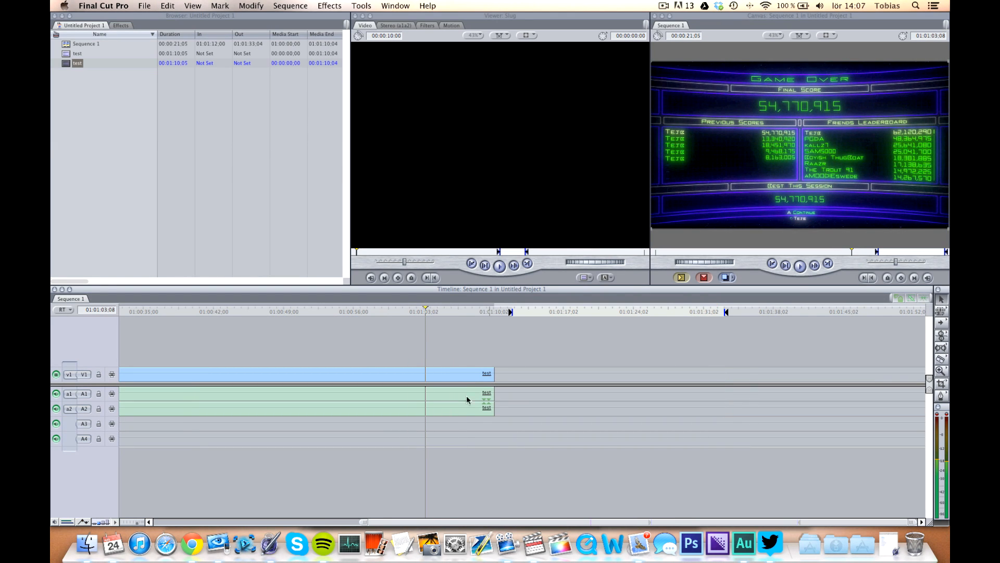
# Move the playhead to the end of the test clip and open the Voice Over tool.
pyautogui.moveTo(435, 312); pyautogui.dragTo(492, 309)
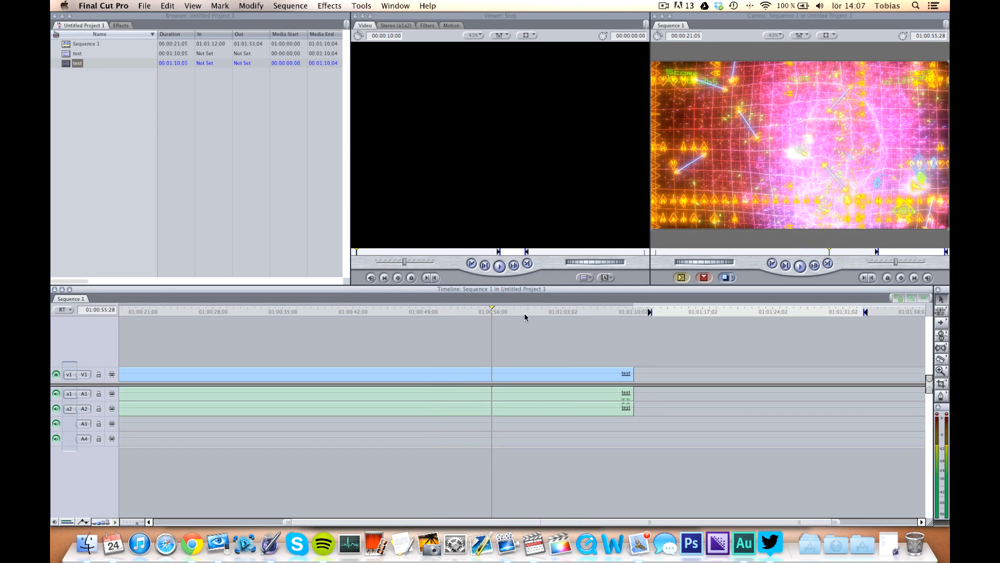
pyautogui.moveTo(526, 316); pyautogui.dragTo(628, 312)
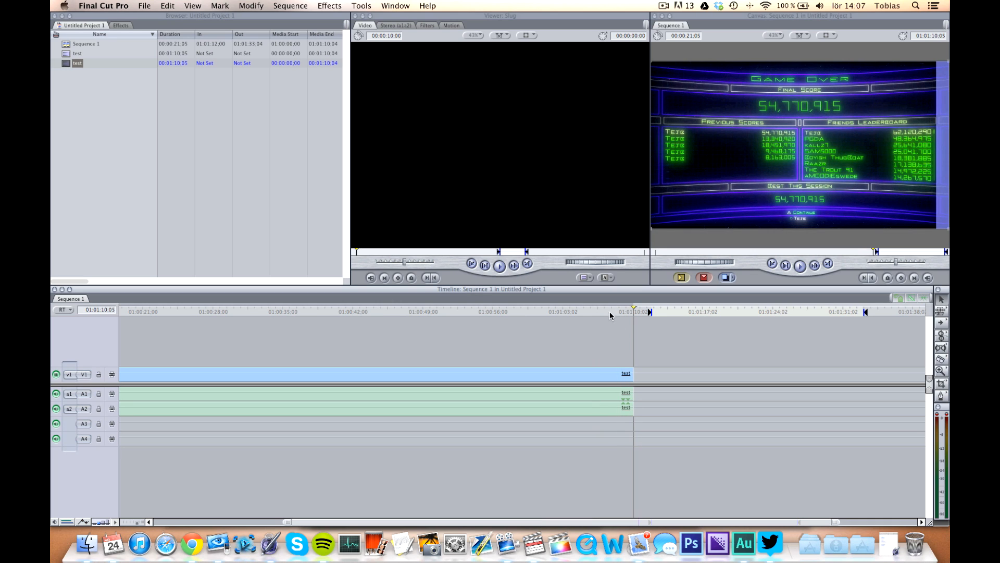
pyautogui.click(359, 4)
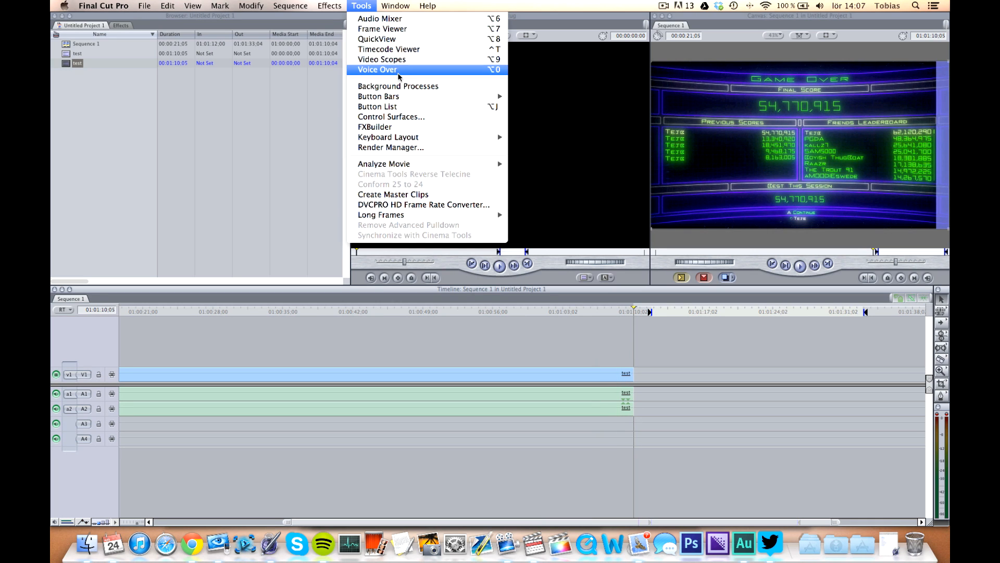
pyautogui.click(434, 167)
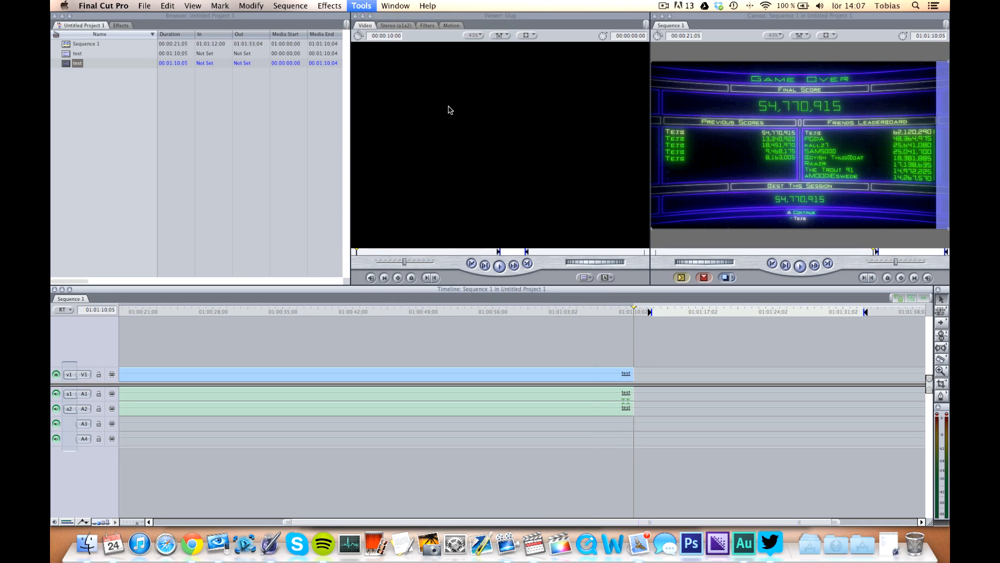
# Set the voice over source to Built-in Microphone.
pyautogui.click(481, 178)
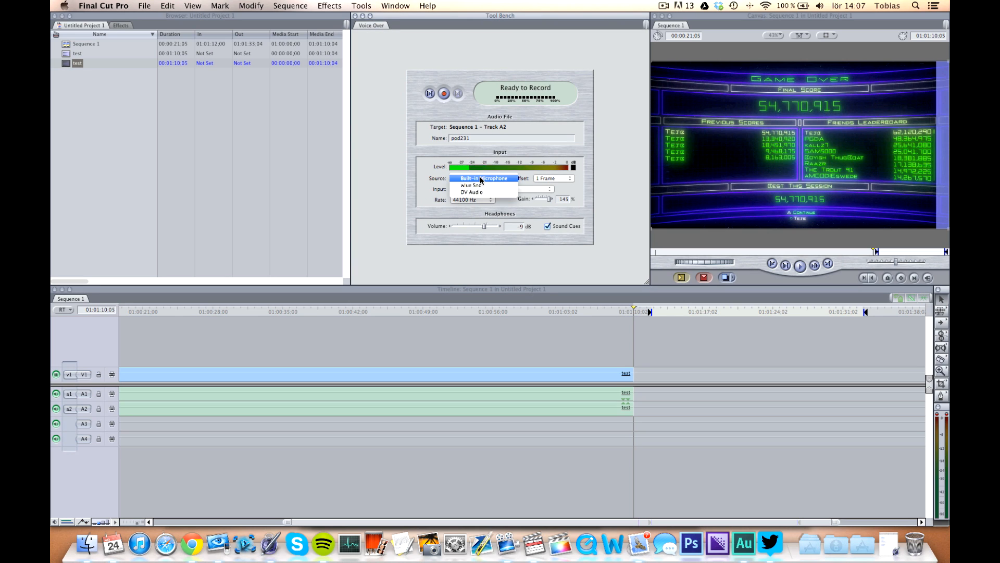
pyautogui.click(481, 179)
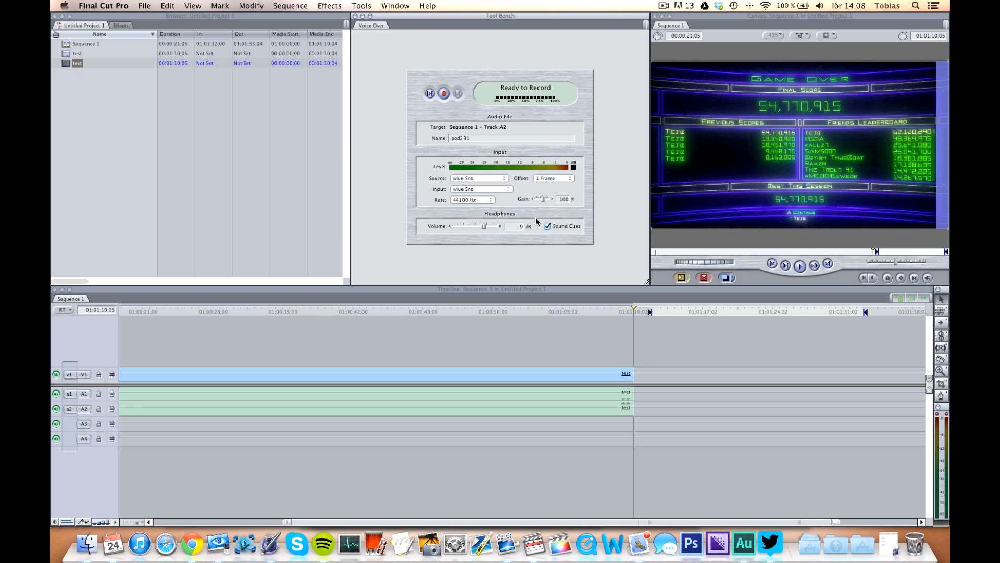
pyautogui.click(473, 180)
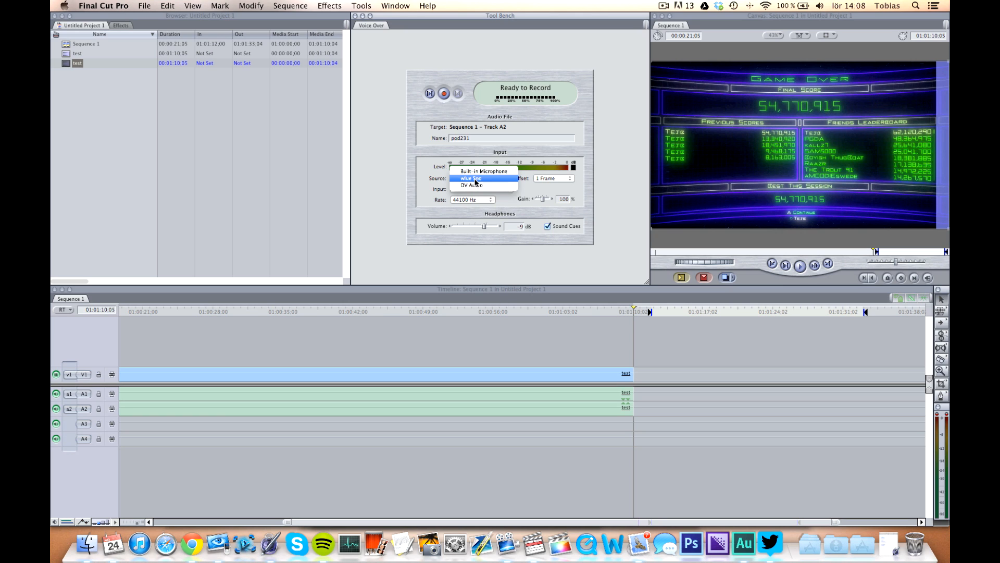
pyautogui.click(476, 171)
# Record a short voice over clip from the microphone starting near the end of the test clip.
pyautogui.click(485, 311)
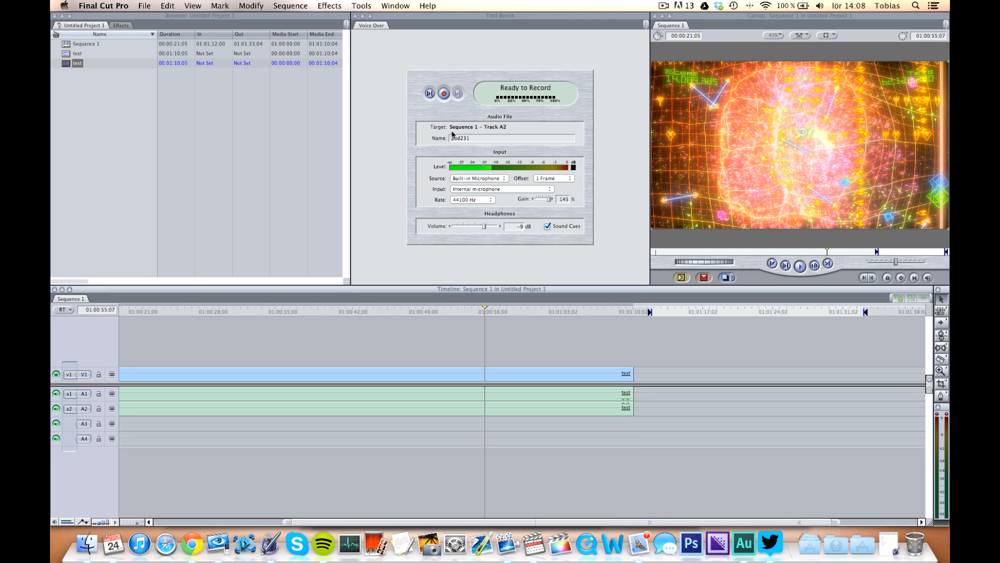
pyautogui.click(444, 95)
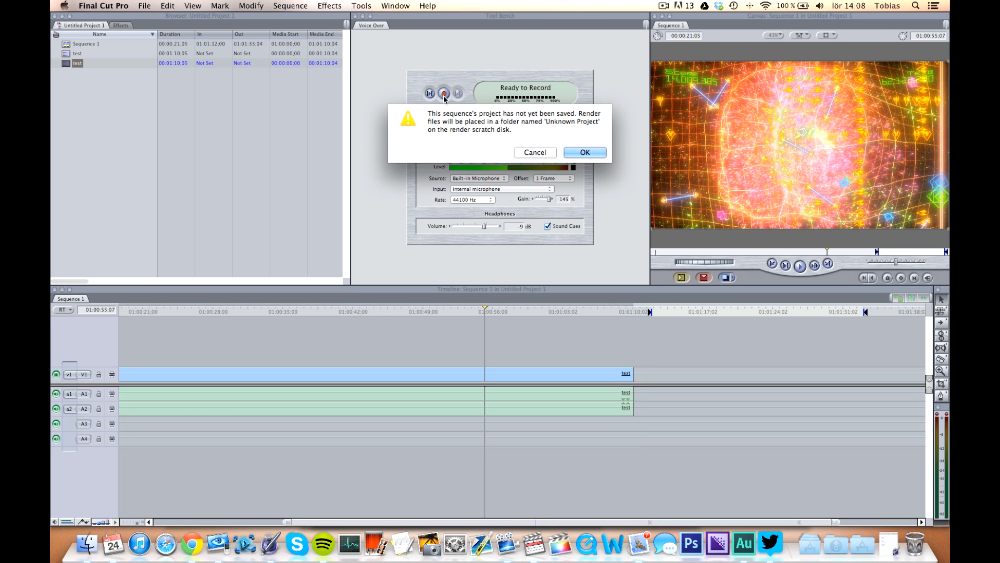
pyautogui.click(583, 151)
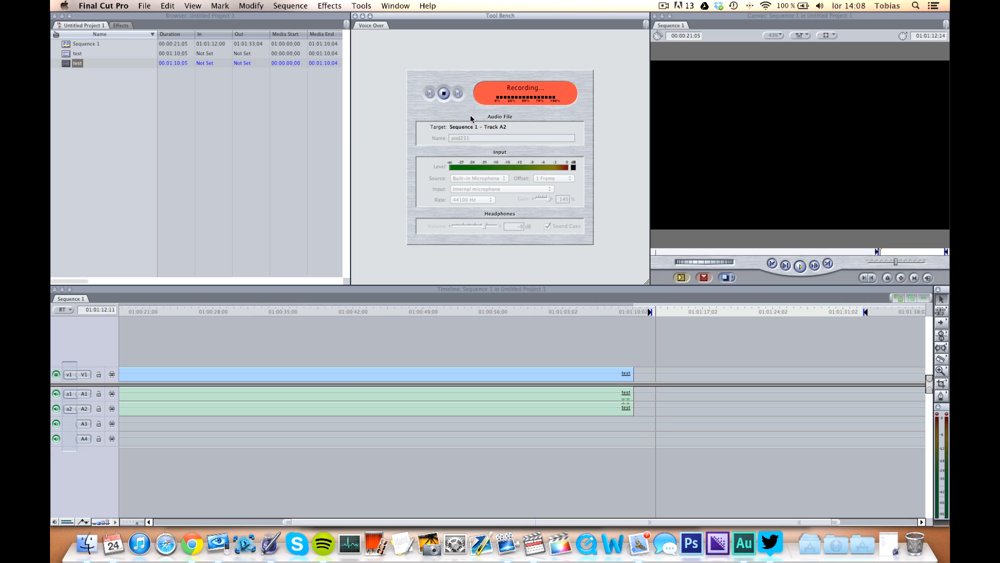
pyautogui.click(444, 94)
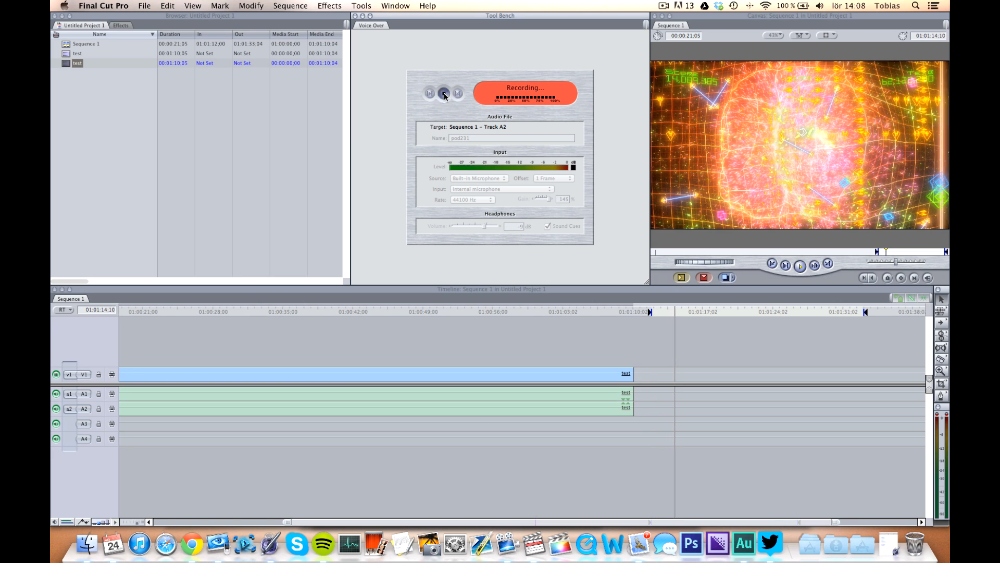
# Move the recorded voice over clip onto track A3 just before the end of the test clip and clear the in and out points.
pyautogui.moveTo(671, 408); pyautogui.dragTo(619, 423)
pyautogui.click(632, 311)
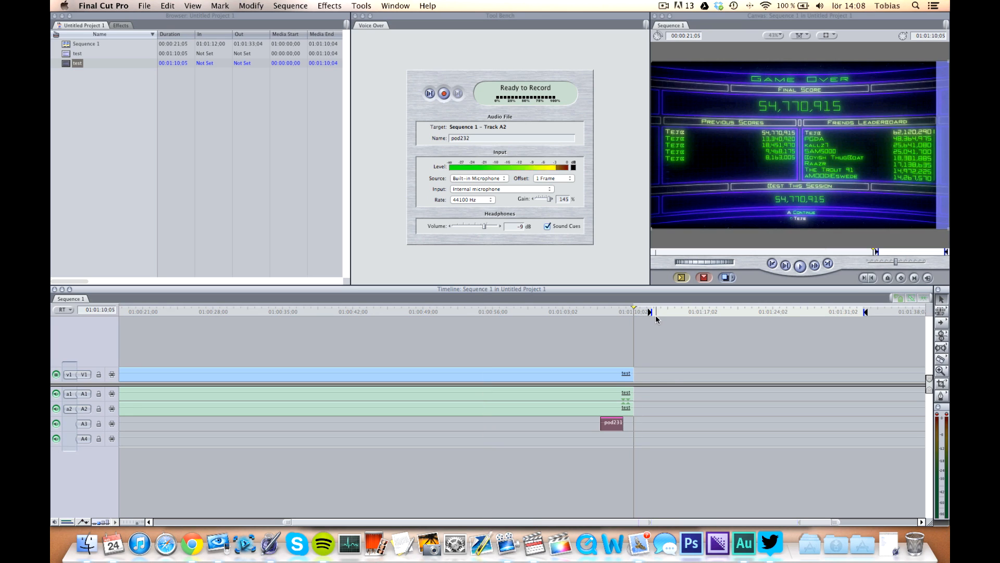
pyautogui.hotkey('alt', 'x')
pyautogui.hscroll(-5, 654, 323)
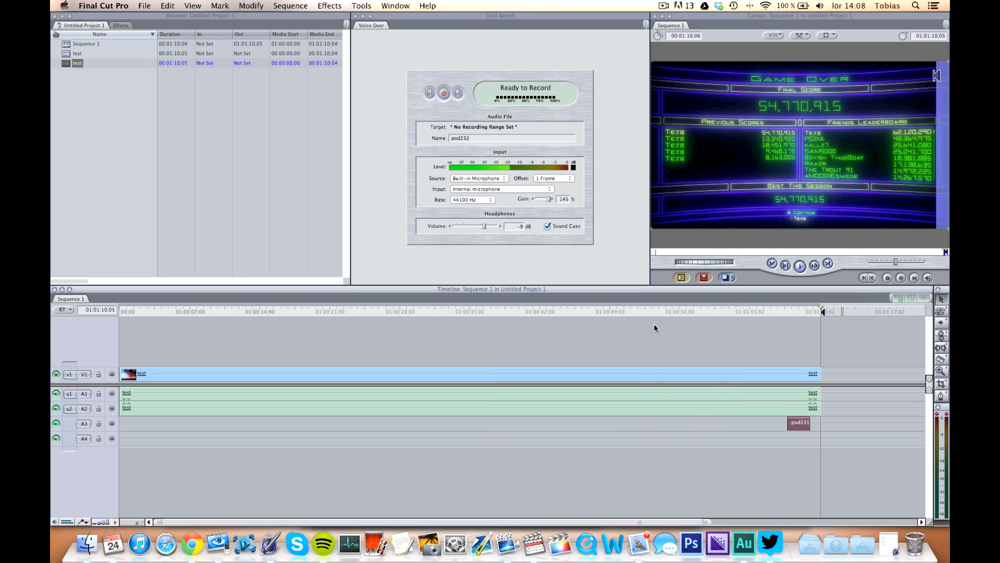
pyautogui.click(802, 437)
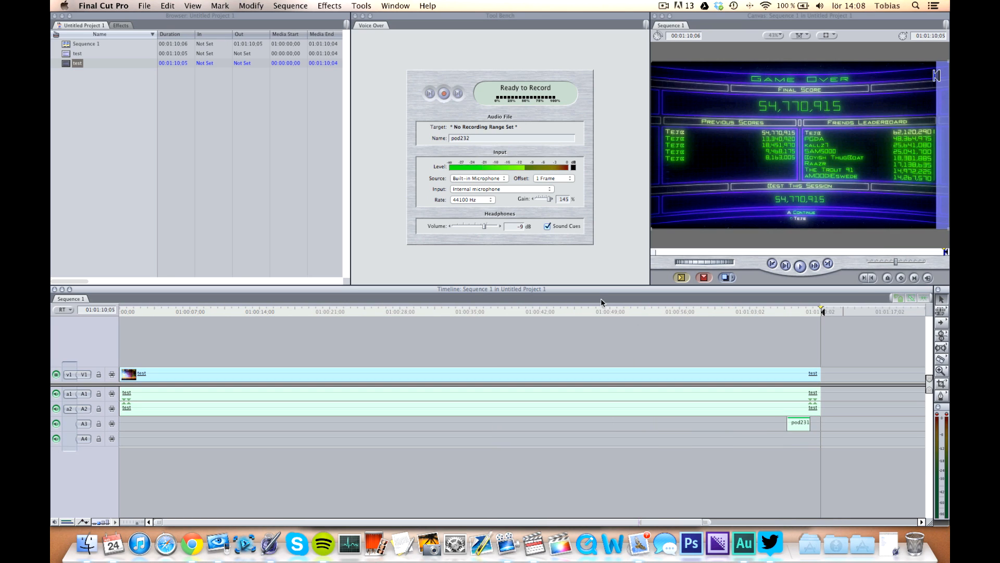
pyautogui.click(145, 6)
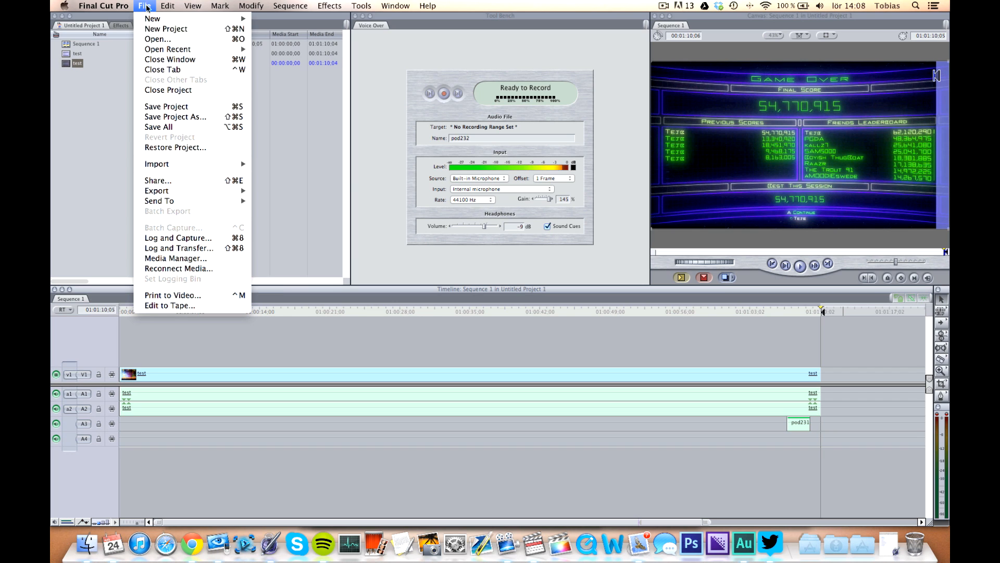
pyautogui.moveTo(217, 191)
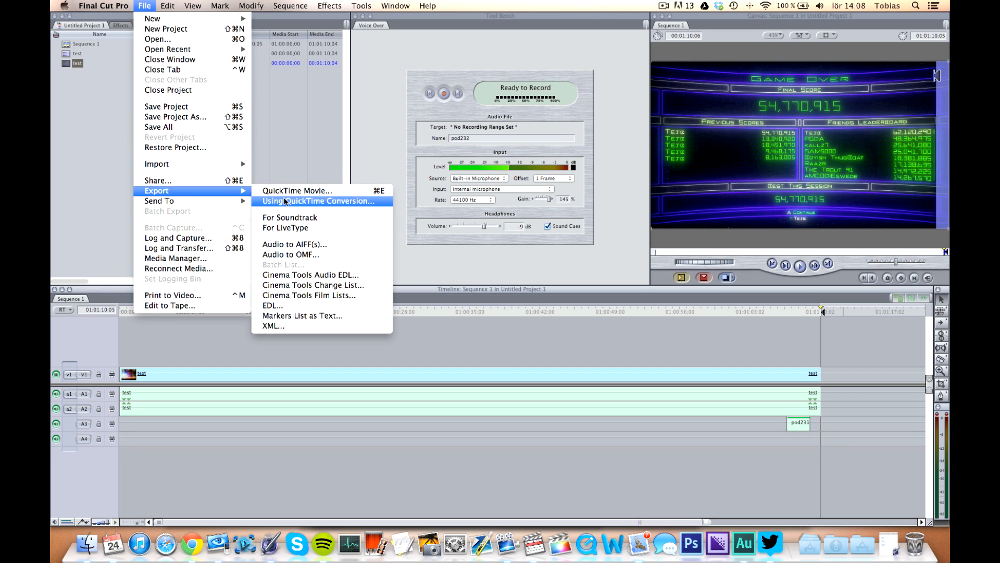
pyautogui.click(285, 201)
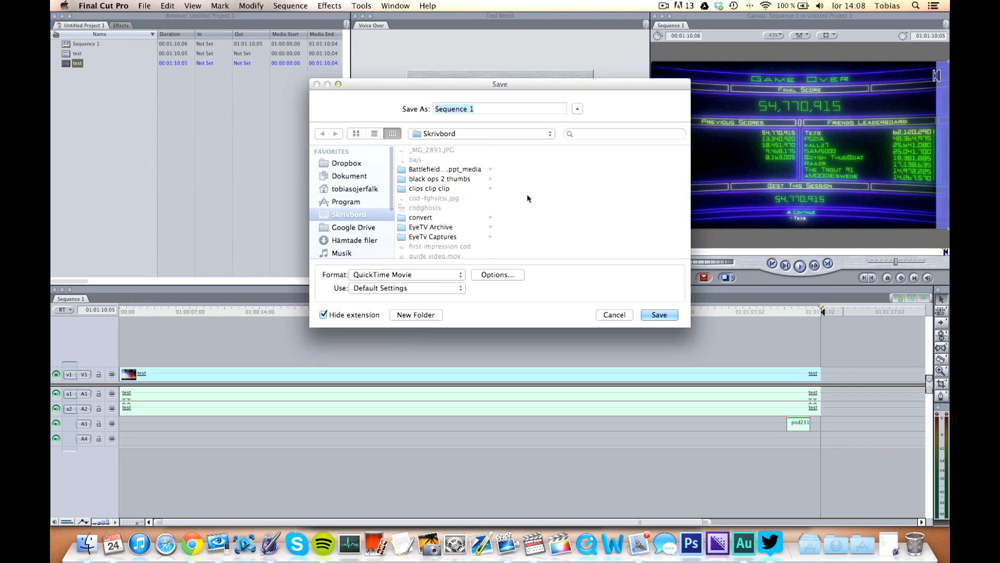
pyautogui.click(446, 274)
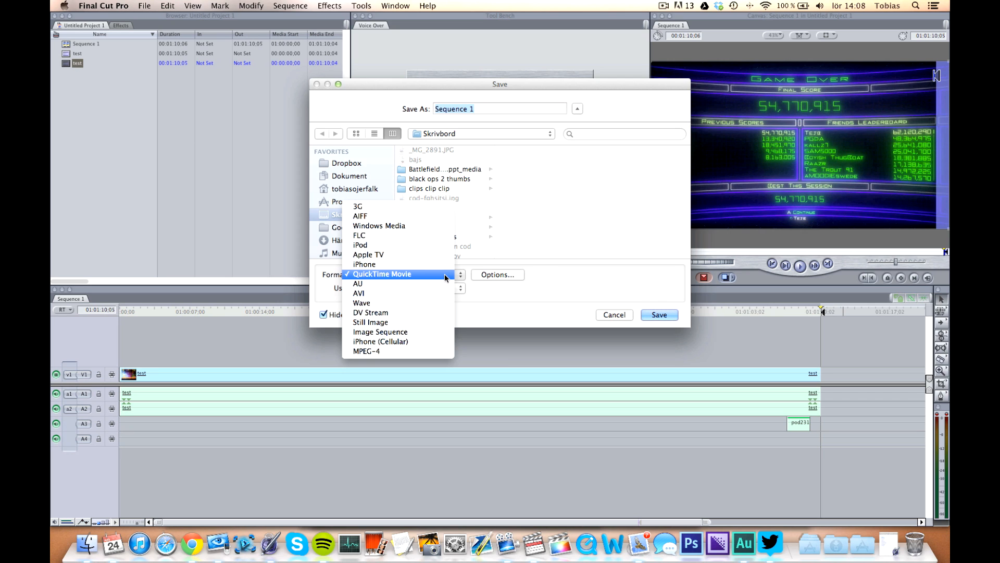
pyautogui.click(520, 281)
pyautogui.click(513, 276)
pyautogui.click(451, 100)
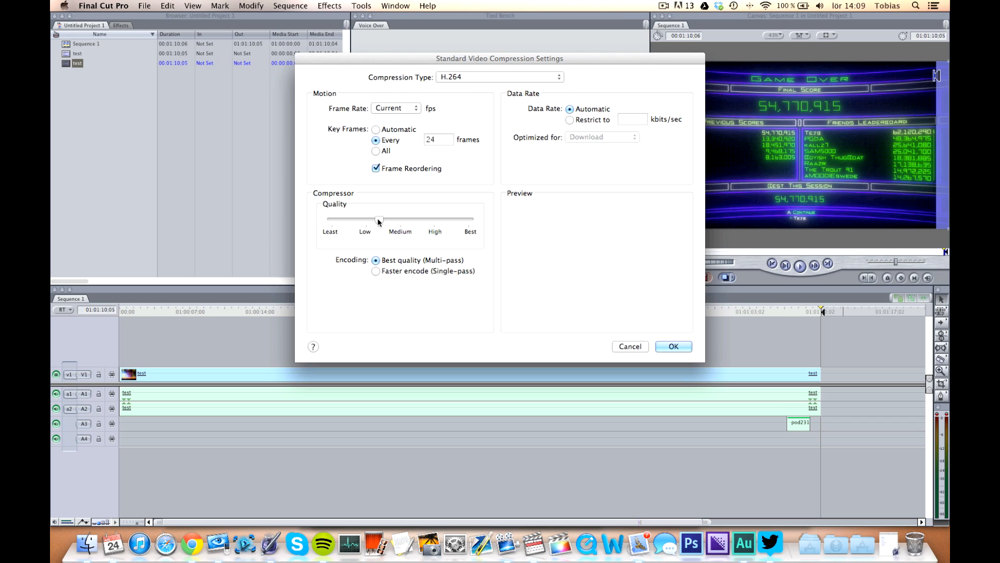
pyautogui.moveTo(378, 221); pyautogui.dragTo(382, 222)
pyautogui.moveTo(449, 219); pyautogui.dragTo(423, 219)
pyautogui.moveTo(408, 223)
pyautogui.mouseDown()
pyautogui.moveTo(388, 223)
pyautogui.moveTo(401, 223)
pyautogui.mouseUp()
pyautogui.click(401, 108)
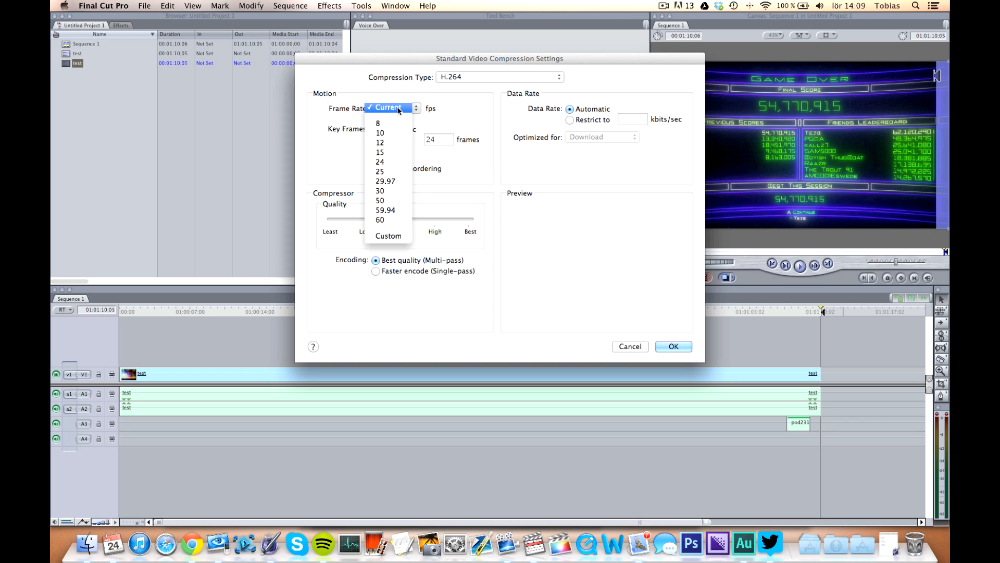
pyautogui.click(402, 109)
pyautogui.click(401, 108)
pyautogui.click(244, 132)
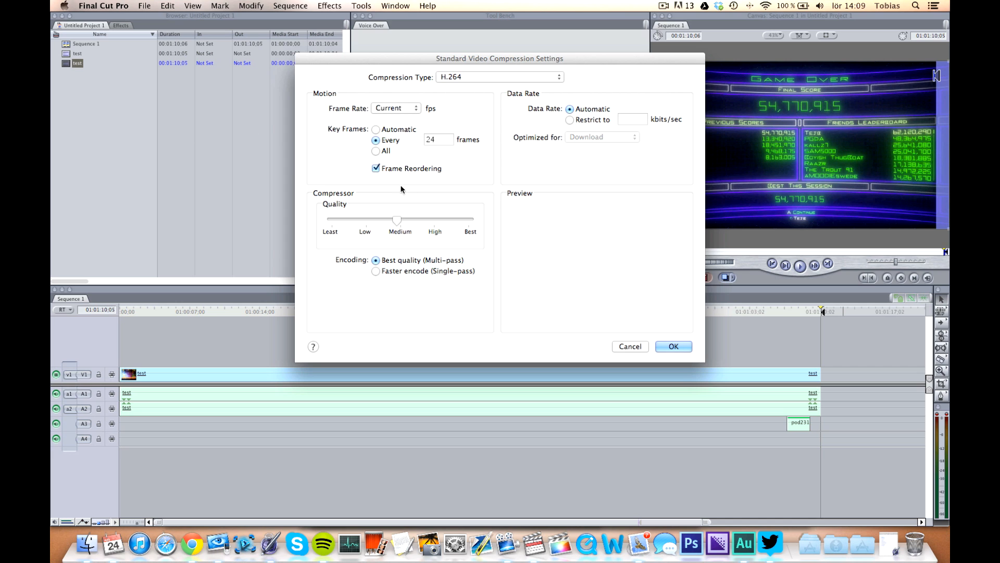
pyautogui.click(629, 346)
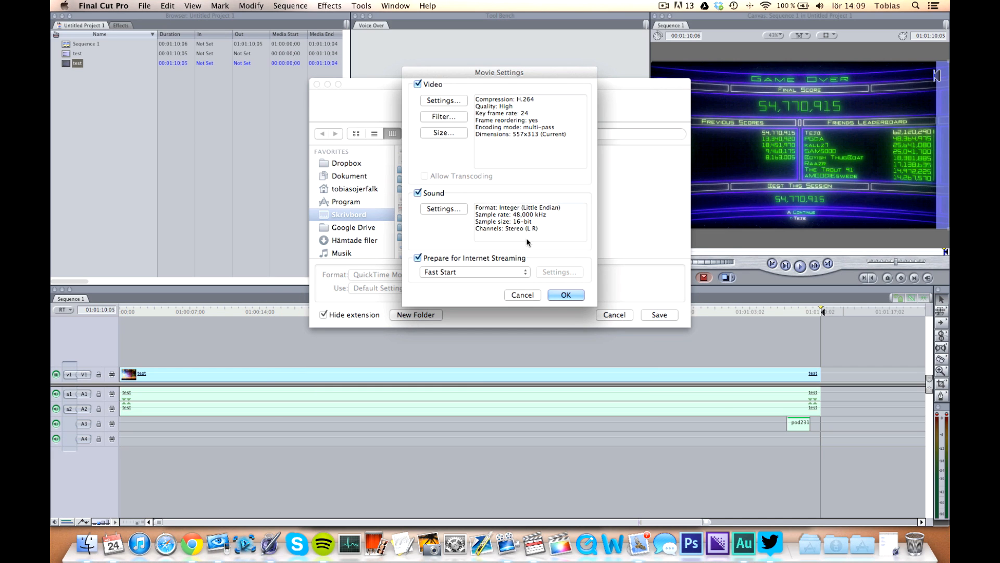
pyautogui.click(525, 294)
pyautogui.click(607, 315)
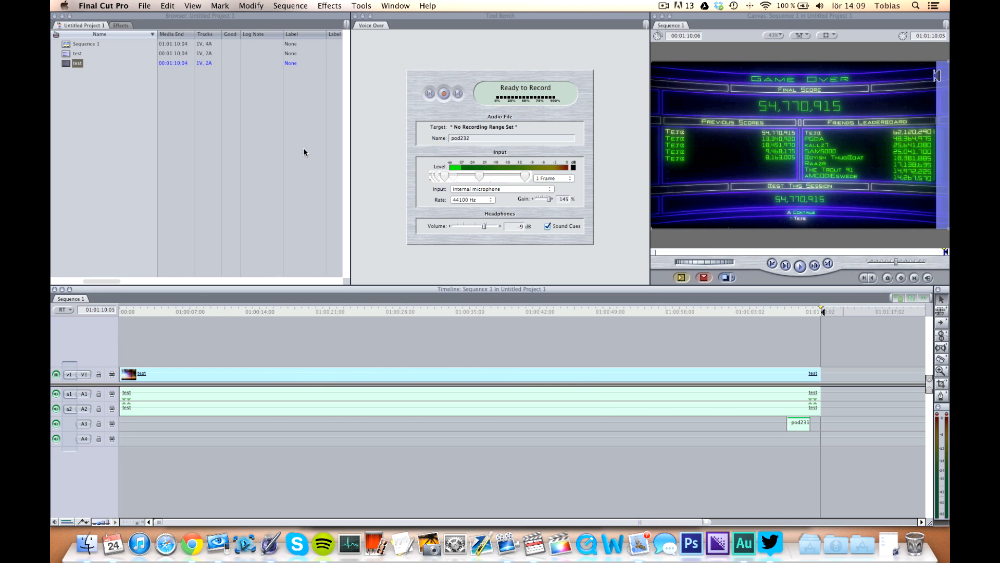
# Open the QuickTime Conversion export of the sequence as a QuickTime Movie and its movie options.
pyautogui.hscroll(5, 304, 152)
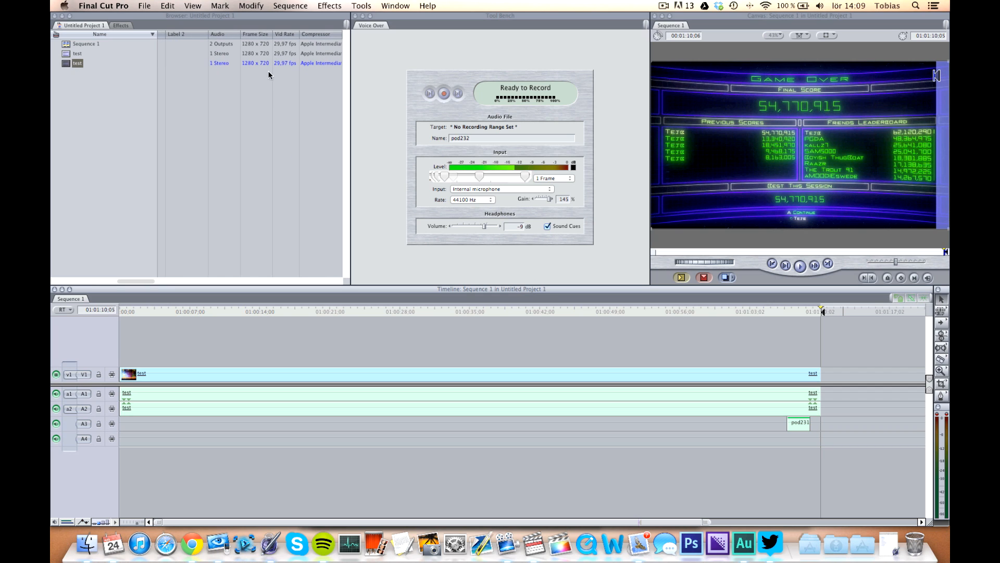
pyautogui.click(144, 6)
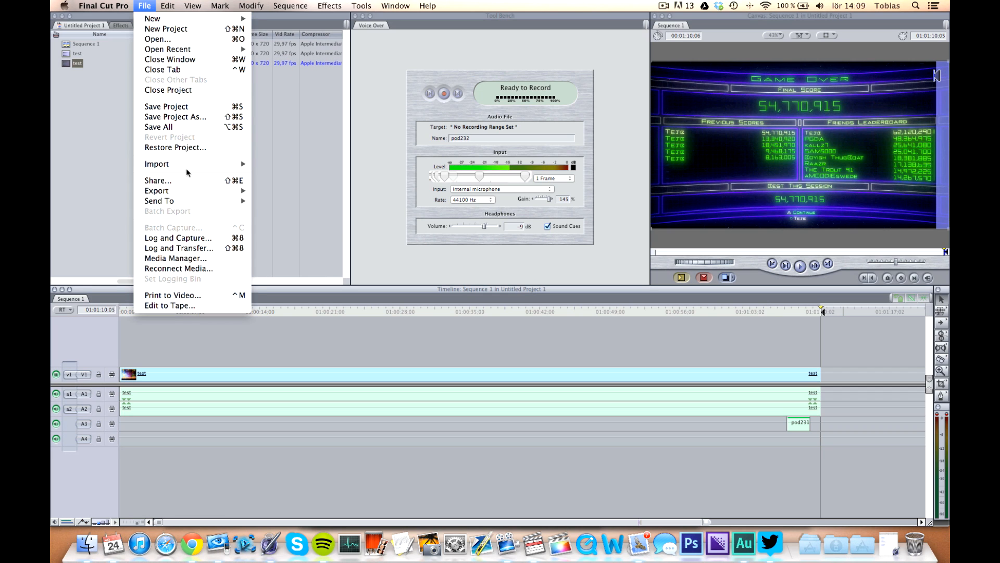
pyautogui.moveTo(207, 190)
pyautogui.click(301, 202)
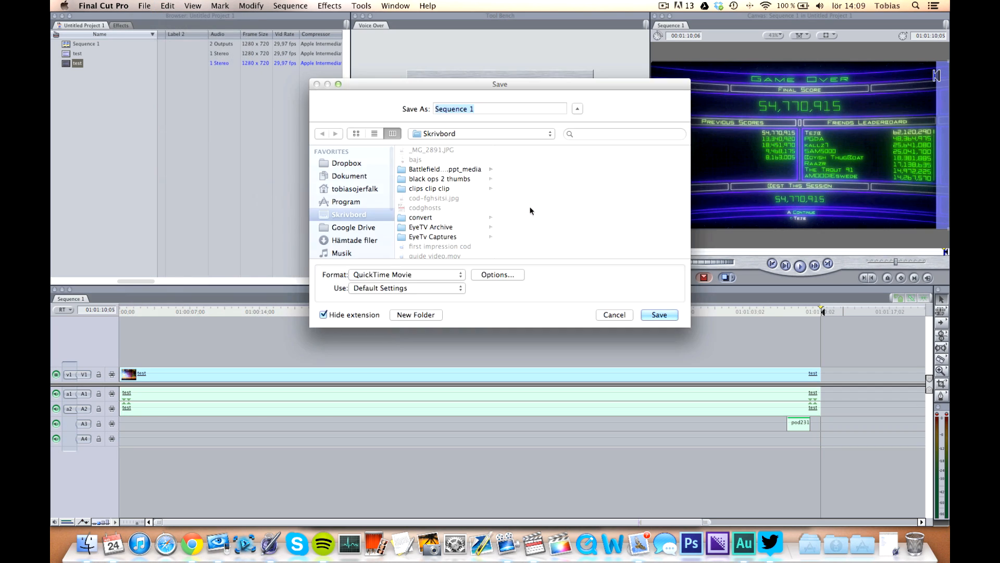
pyautogui.click(482, 273)
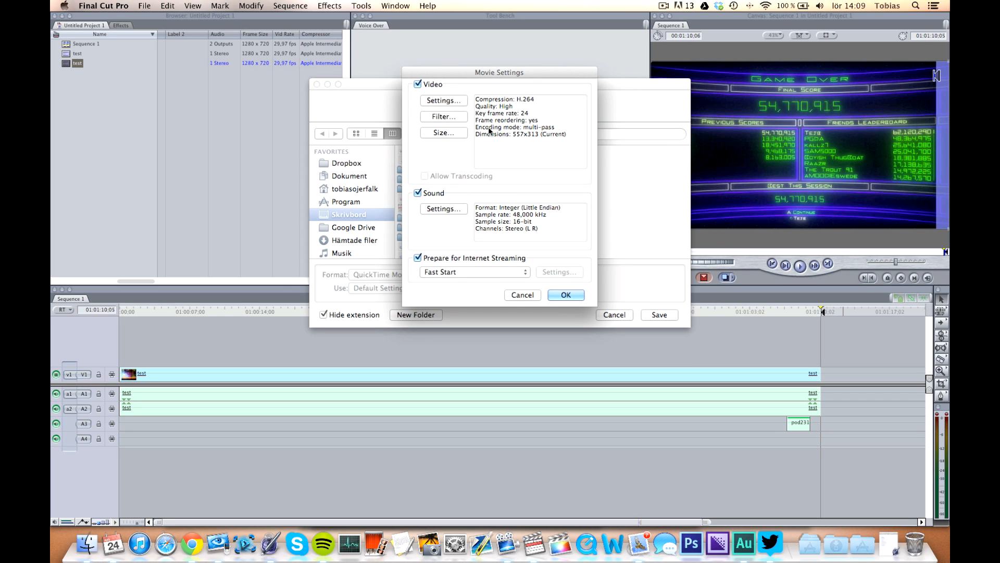
# Set the export video size to 1280 x 720 HD.
pyautogui.click(458, 133)
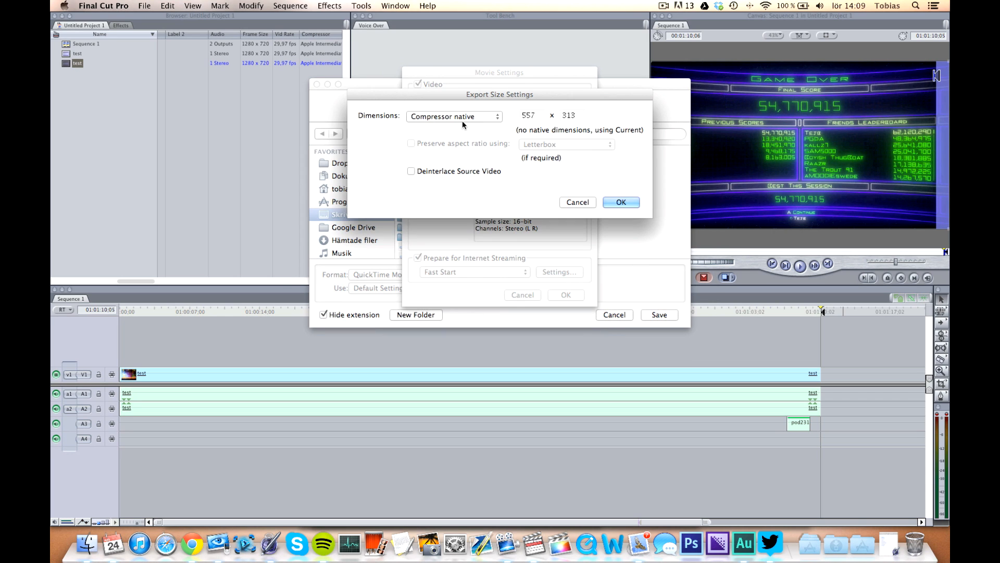
pyautogui.click(462, 119)
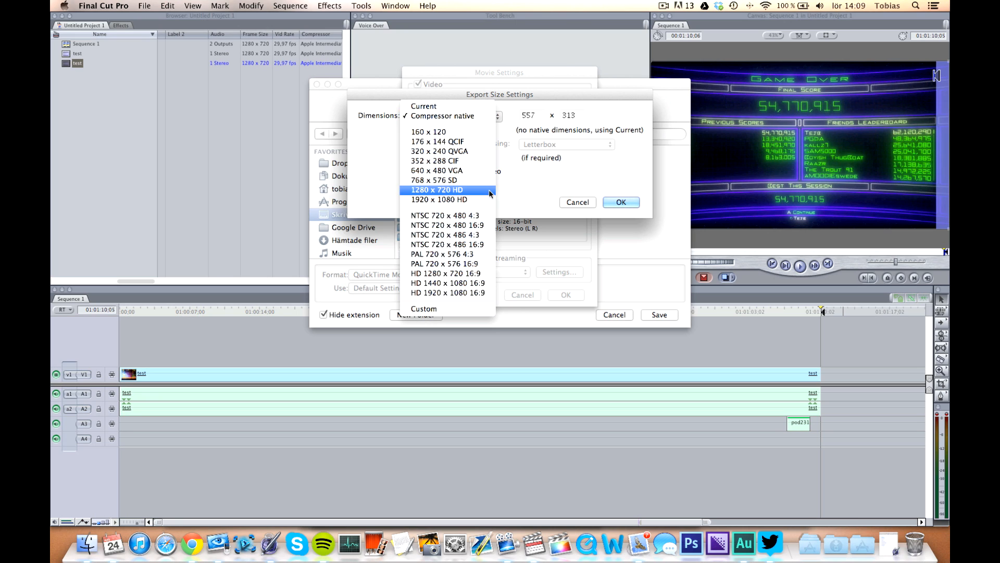
pyautogui.click(448, 189)
pyautogui.click(622, 201)
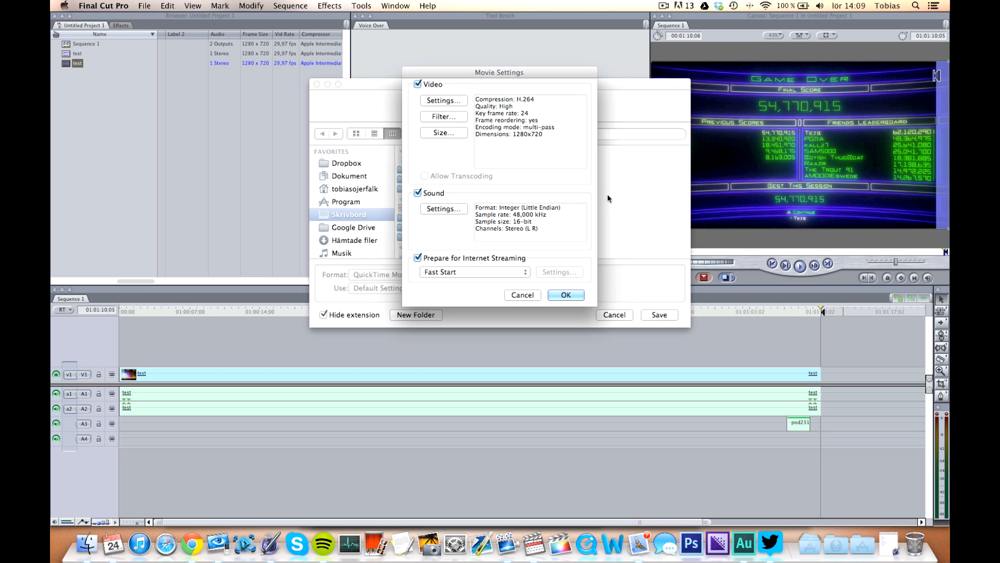
# Set the H.264 compression quality to Medium with an automatic data rate and confirm the settings.
pyautogui.click(443, 101)
pyautogui.moveTo(401, 222)
pyautogui.mouseDown()
pyautogui.moveTo(431, 222)
pyautogui.moveTo(401, 223)
pyautogui.mouseUp()
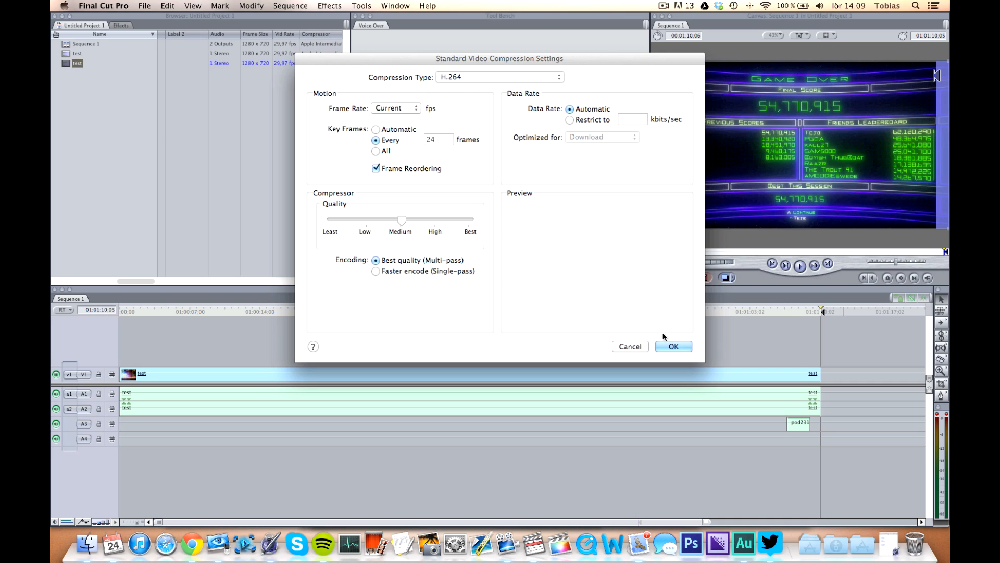
pyautogui.click(570, 119)
pyautogui.write('10000')
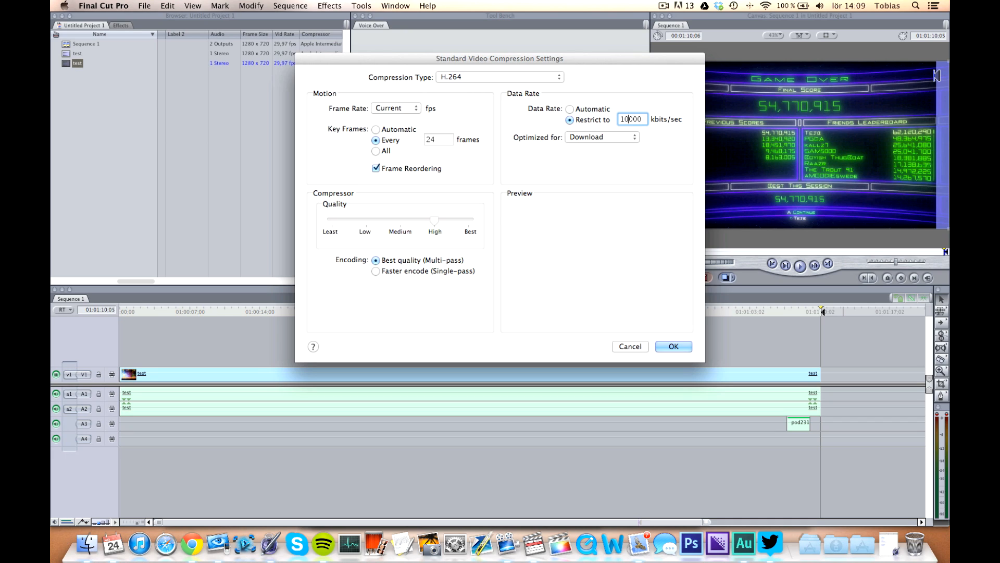
pyautogui.click(570, 109)
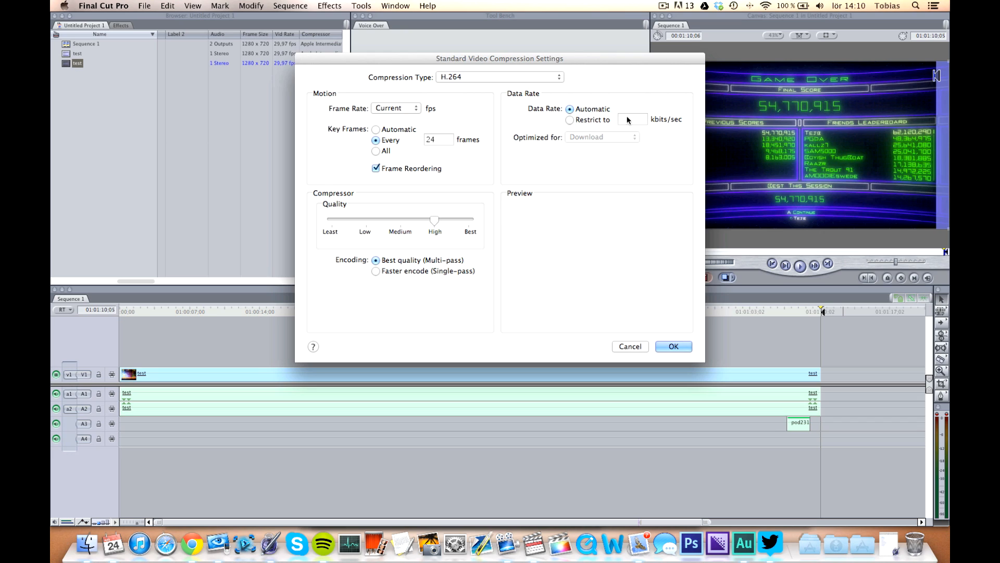
pyautogui.click(398, 220)
pyautogui.click(672, 346)
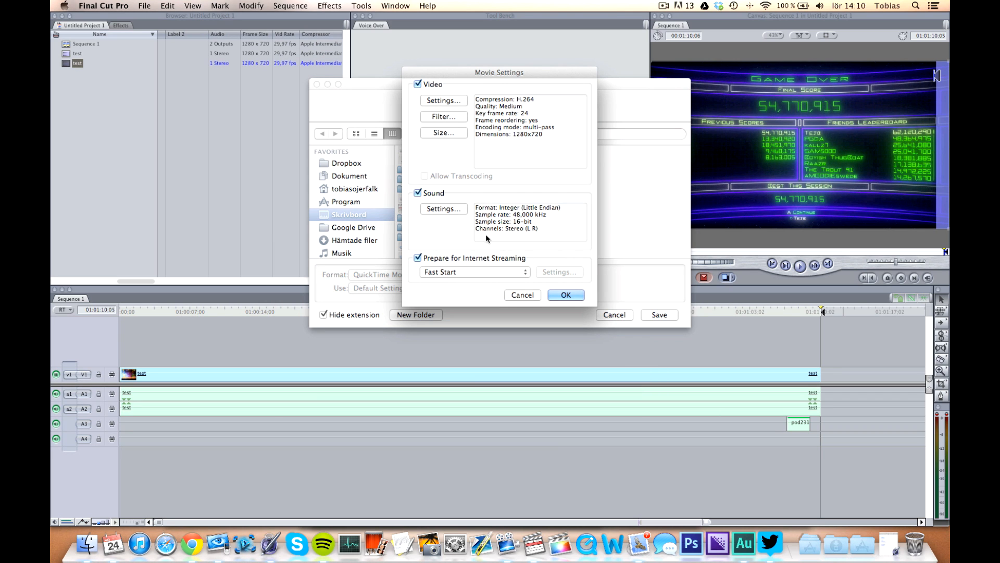
# Set the export sound format to AAC with a 256 kbps target bit rate and confirm the sound settings.
pyautogui.click(449, 210)
pyautogui.click(496, 105)
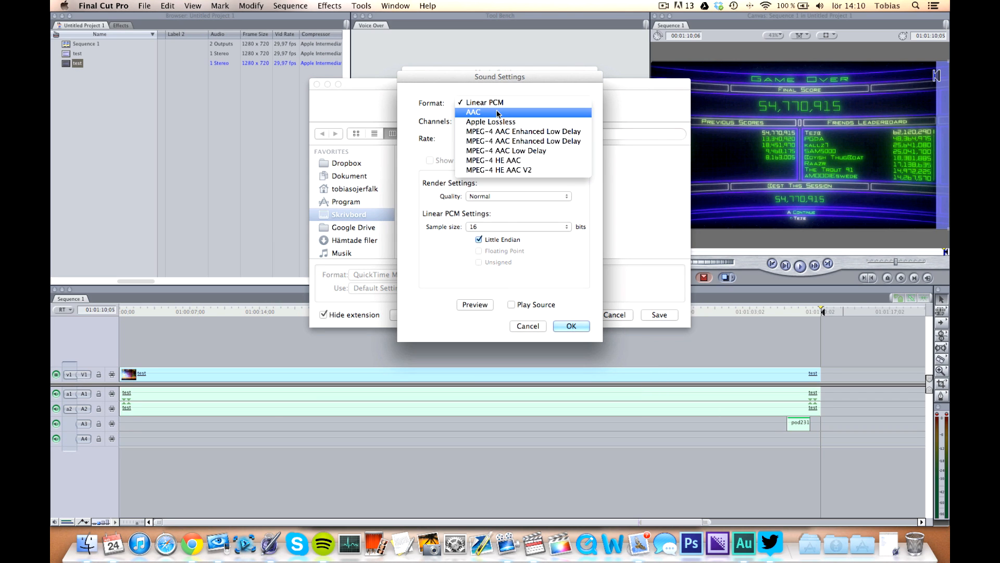
pyautogui.click(496, 110)
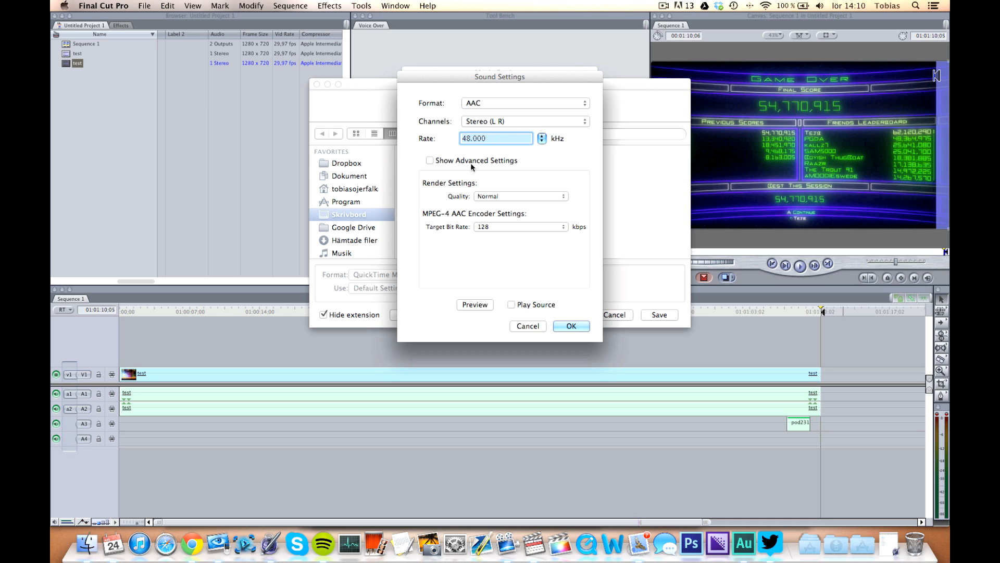
pyautogui.click(507, 227)
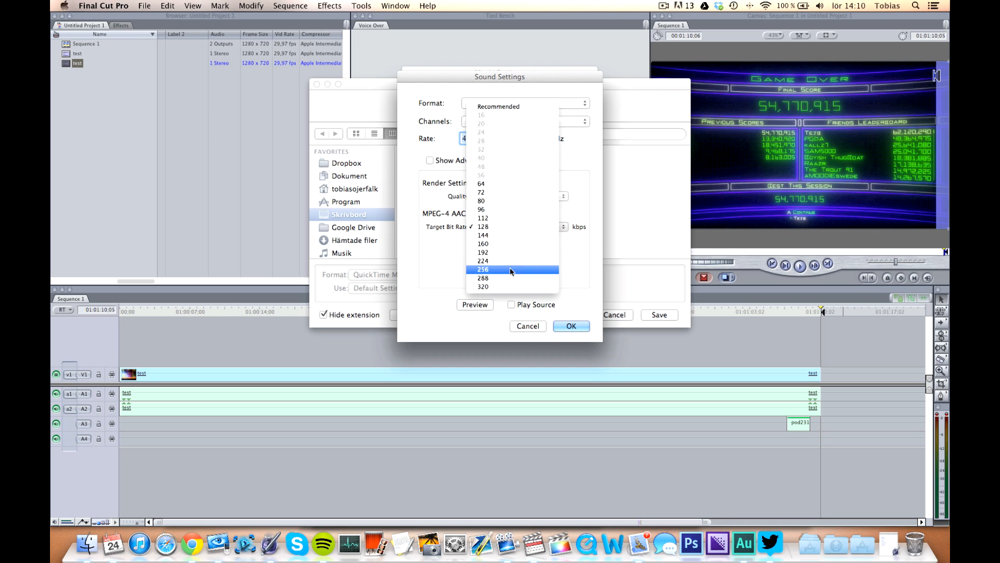
pyautogui.click(511, 269)
pyautogui.click(498, 225)
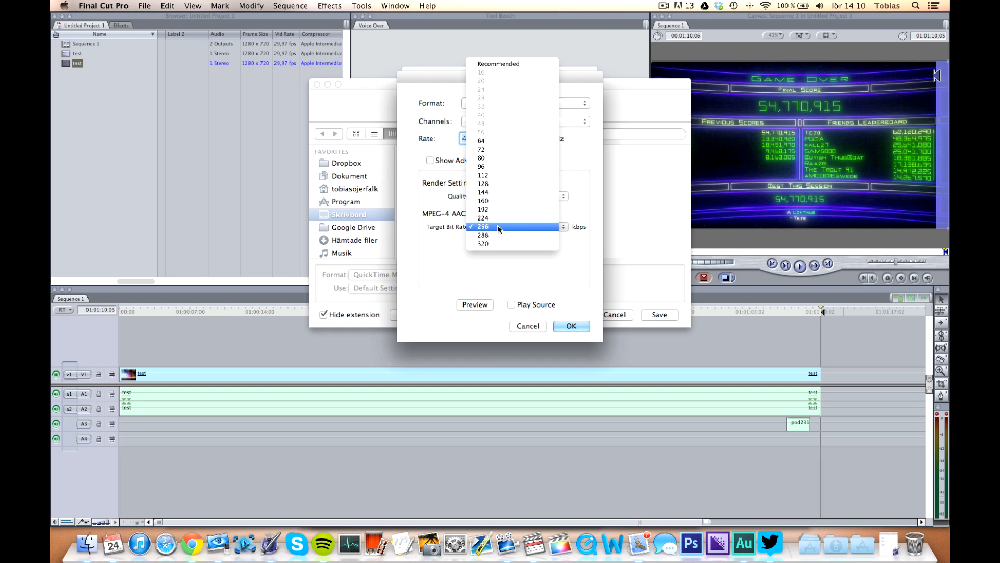
pyautogui.click(522, 266)
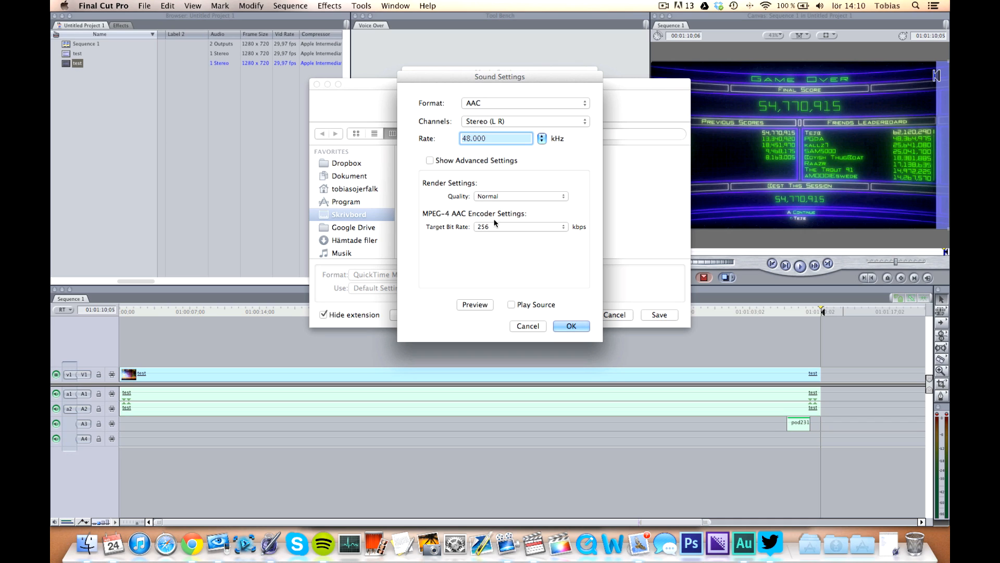
pyautogui.click(572, 326)
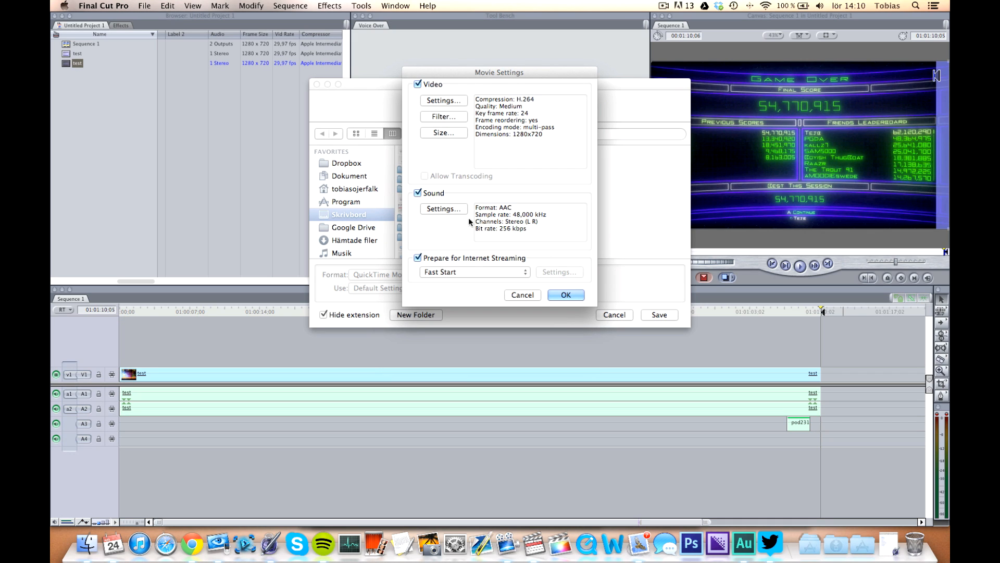
# Confirm the movie settings with Prepare for Internet Streaming enabled as Fast Start.
pyautogui.click(418, 258)
pyautogui.click(419, 258)
pyautogui.click(419, 258)
pyautogui.click(418, 258)
pyautogui.click(441, 259)
pyautogui.click(442, 259)
pyautogui.click(497, 272)
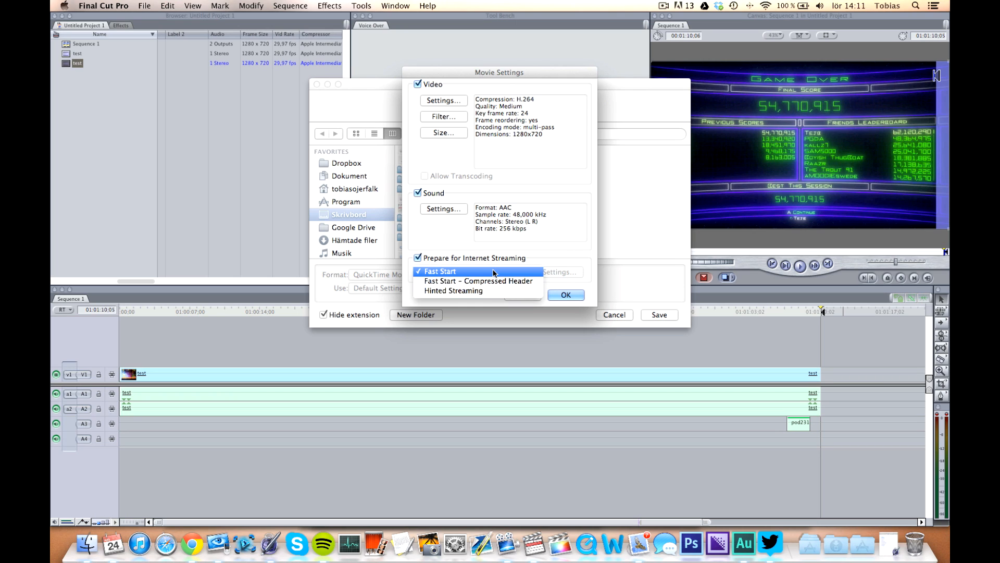
pyautogui.click(549, 259)
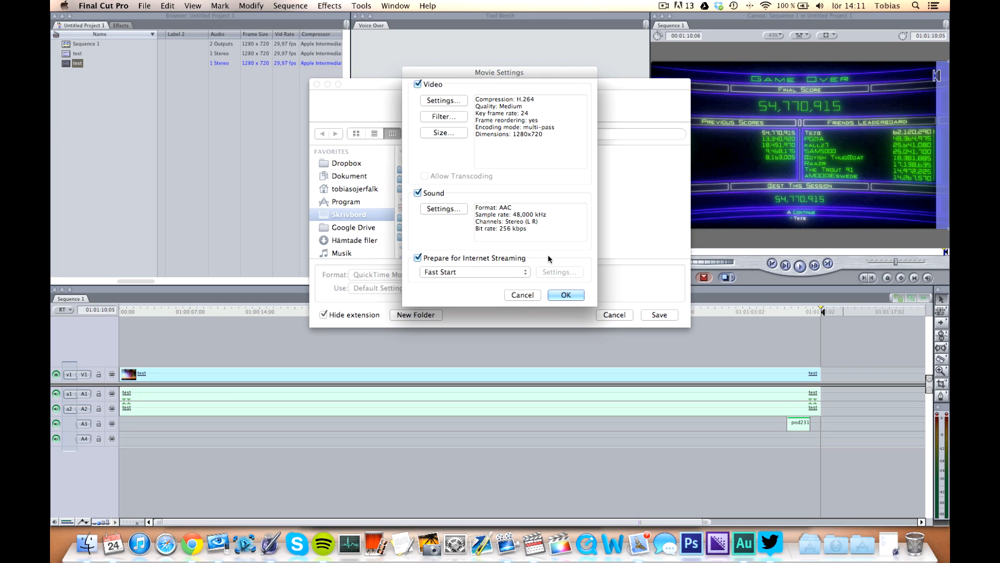
pyautogui.click(576, 296)
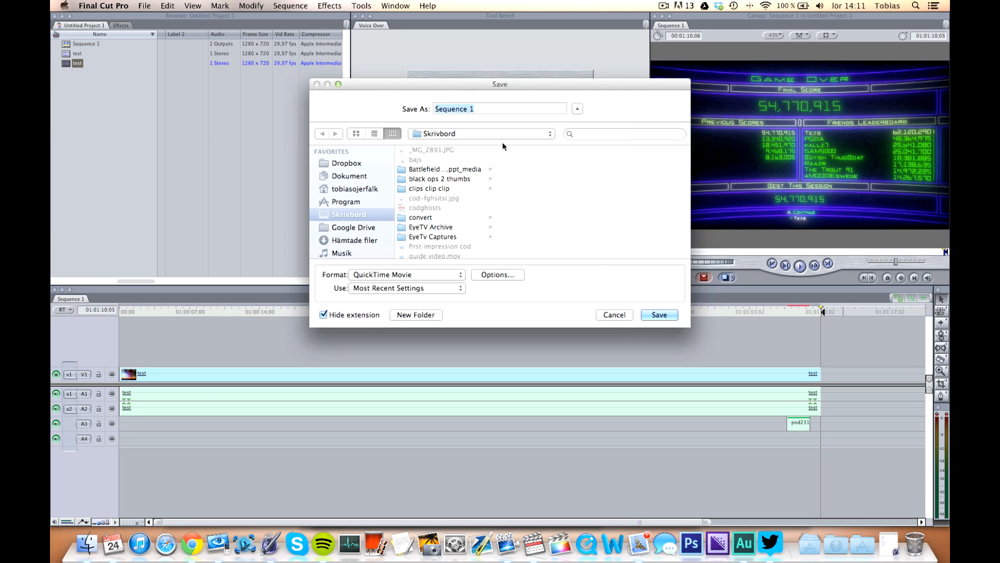
# Save the export as guide movie how to, then cancel the export in progress.
pyautogui.write('guide movie how to')
pyautogui.click(659, 315)
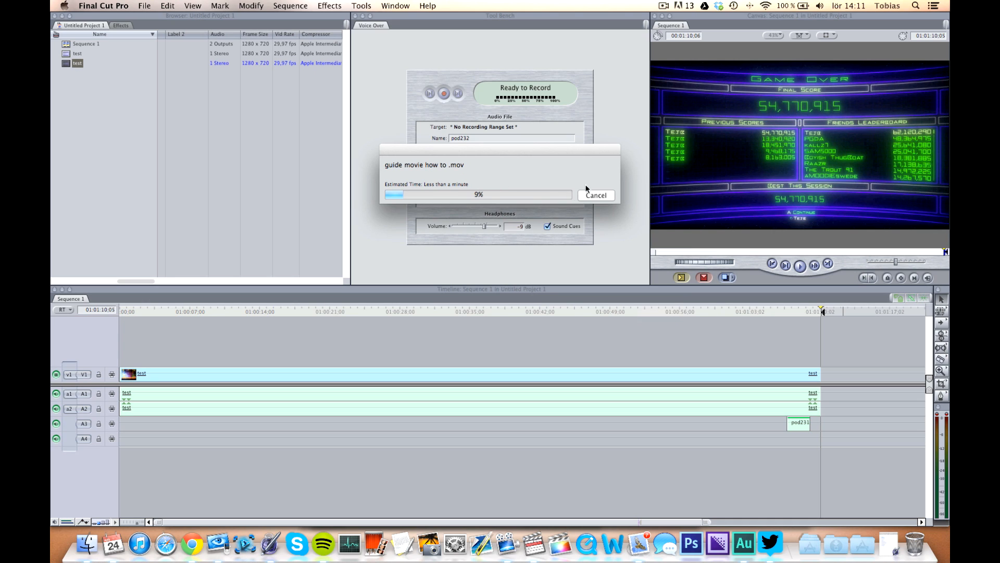
pyautogui.click(599, 194)
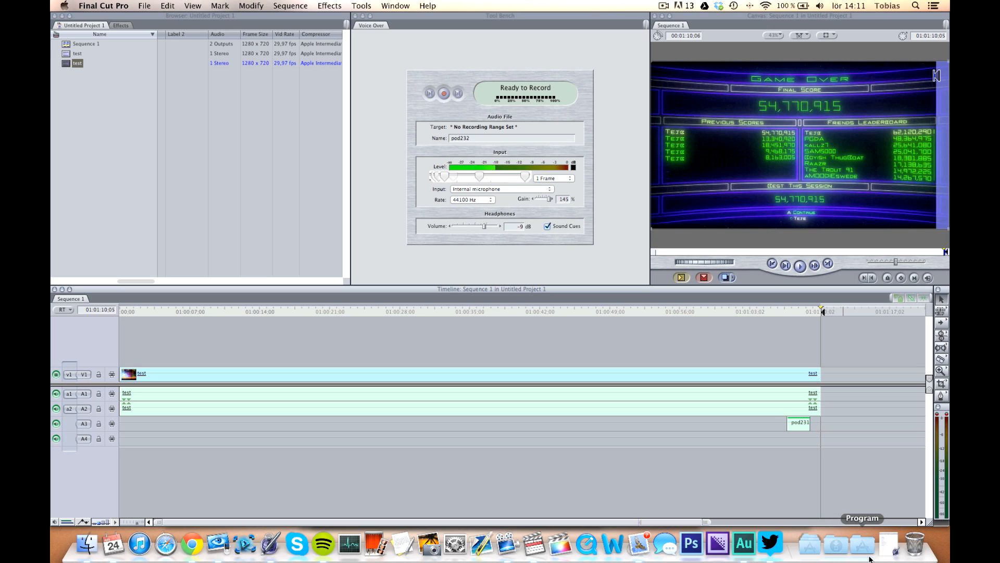
# Switch to Adobe Media Encoder CS6 and add walking scene to gäming.mp4 from the desktop to the queue.
pyautogui.click(718, 545)
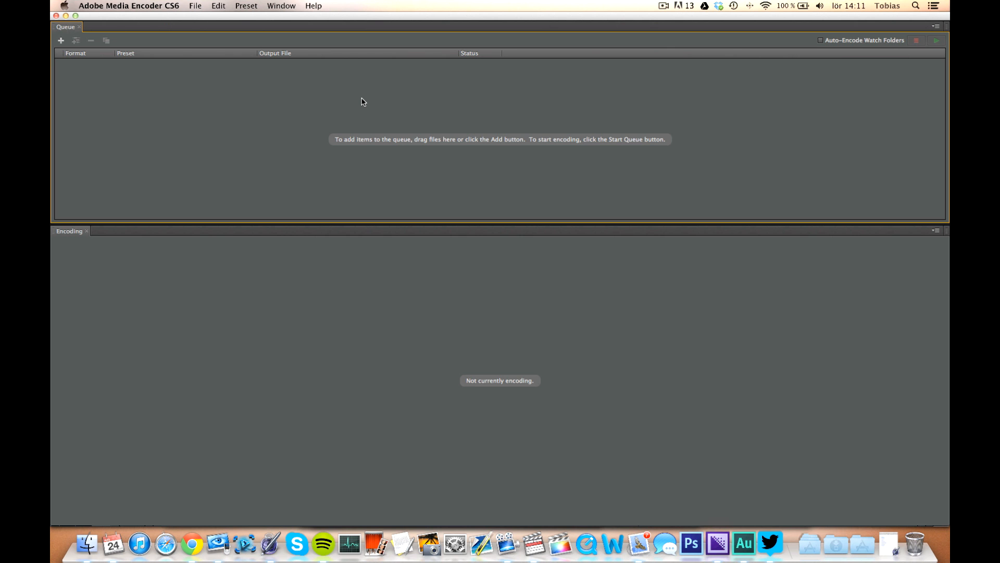
pyautogui.press('F11')
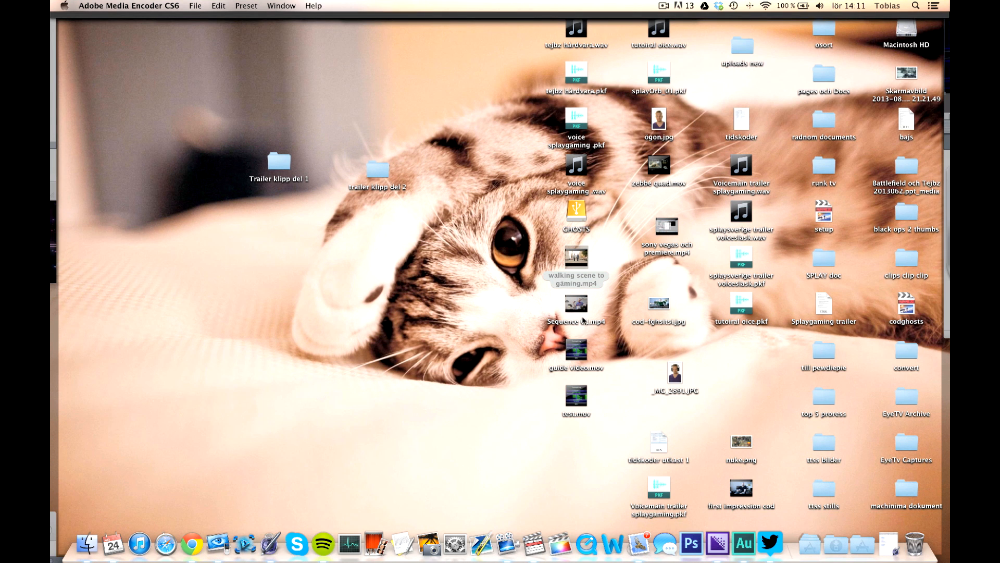
pyautogui.click(628, 404)
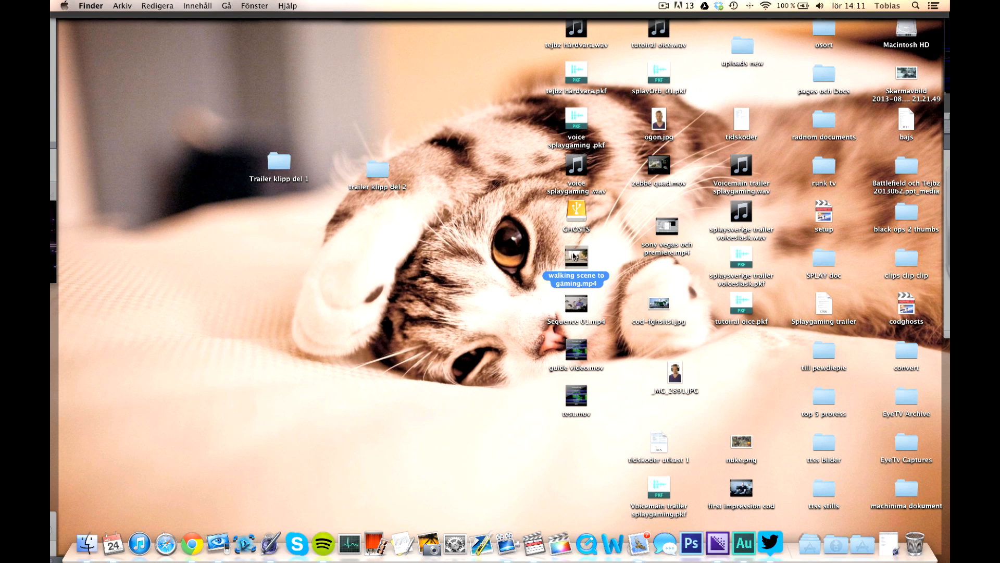
pyautogui.moveTo(574, 254); pyautogui.dragTo(131, 86)
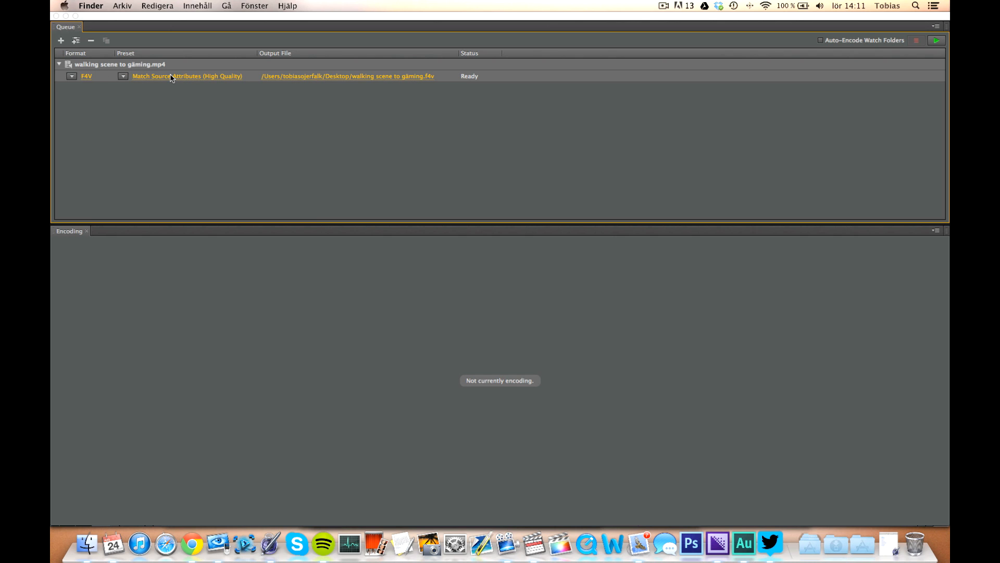
# Open the queued clip's export settings and set the output format to H.264.
pyautogui.click(87, 77)
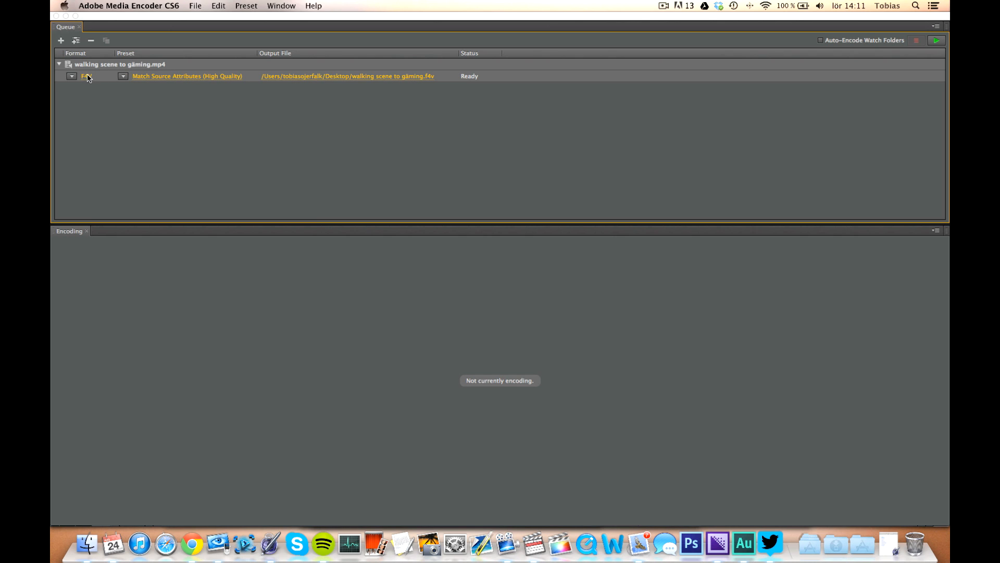
pyautogui.click(87, 77)
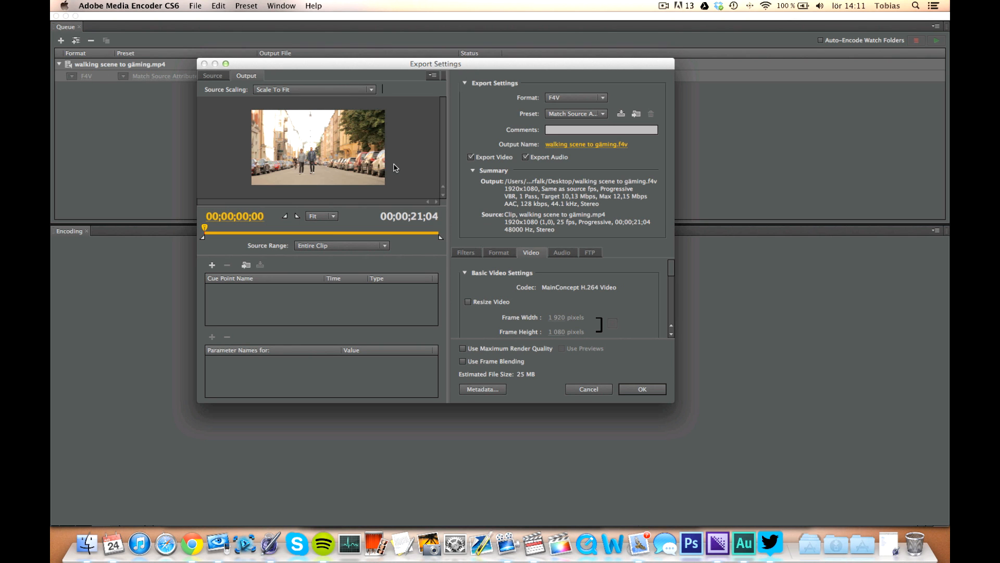
pyautogui.click(571, 99)
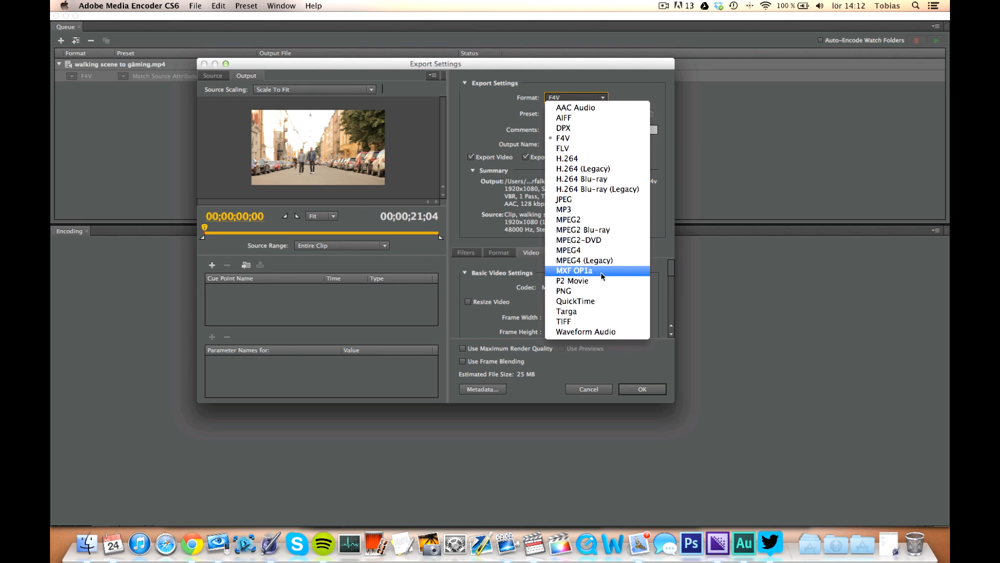
pyautogui.click(611, 302)
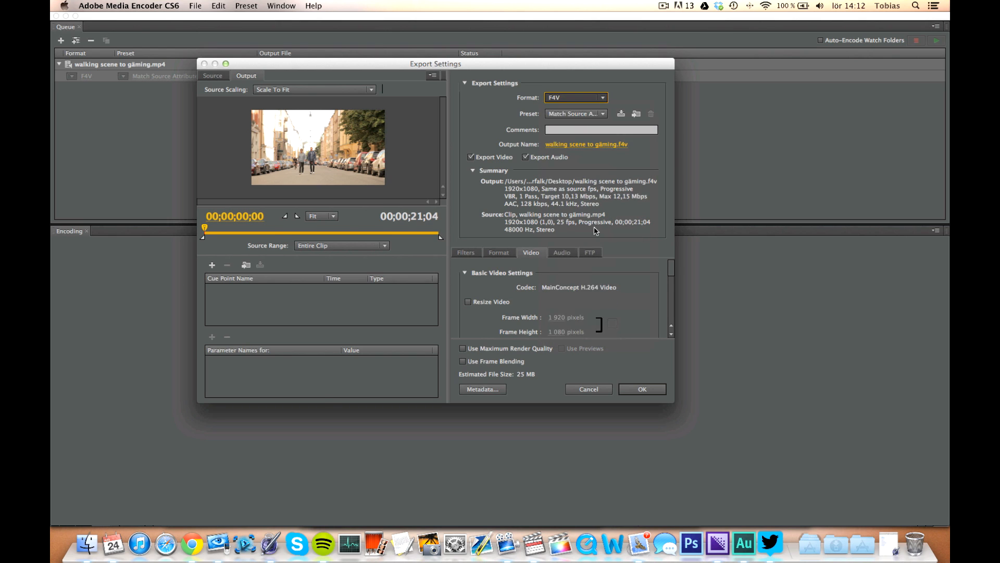
pyautogui.click(580, 99)
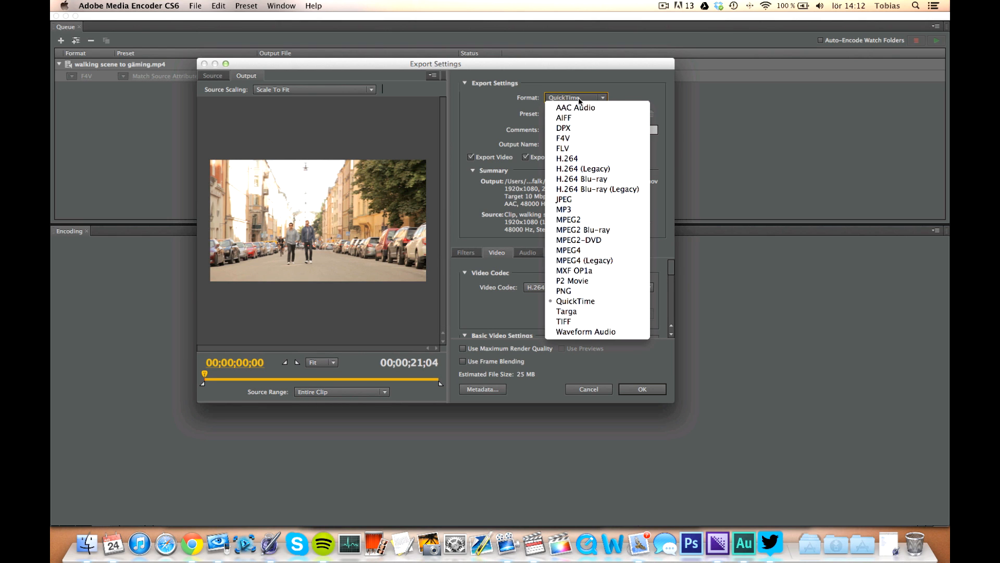
pyautogui.click(584, 159)
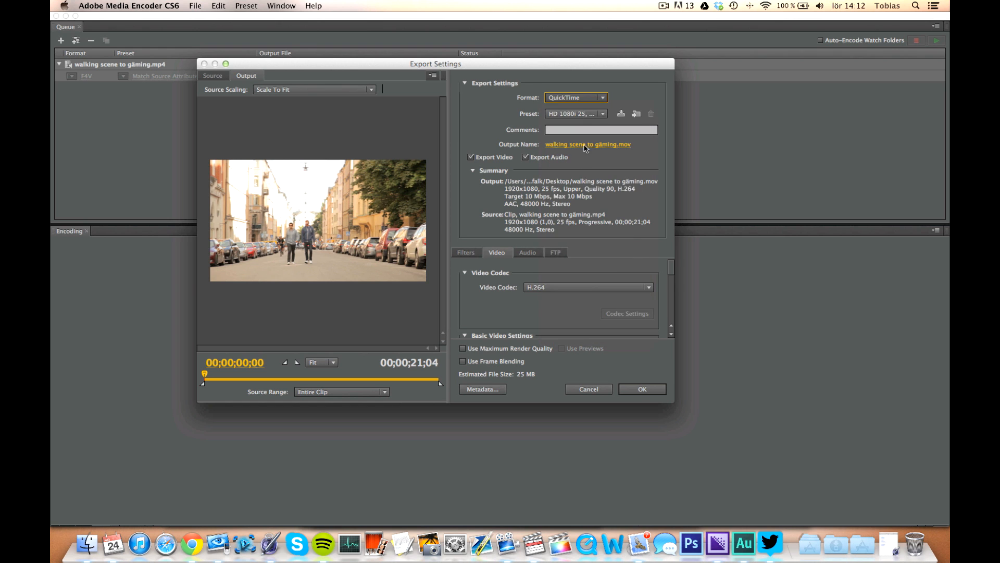
# Choose the YouTube HD 720p 25 preset for the export.
pyautogui.click(590, 115)
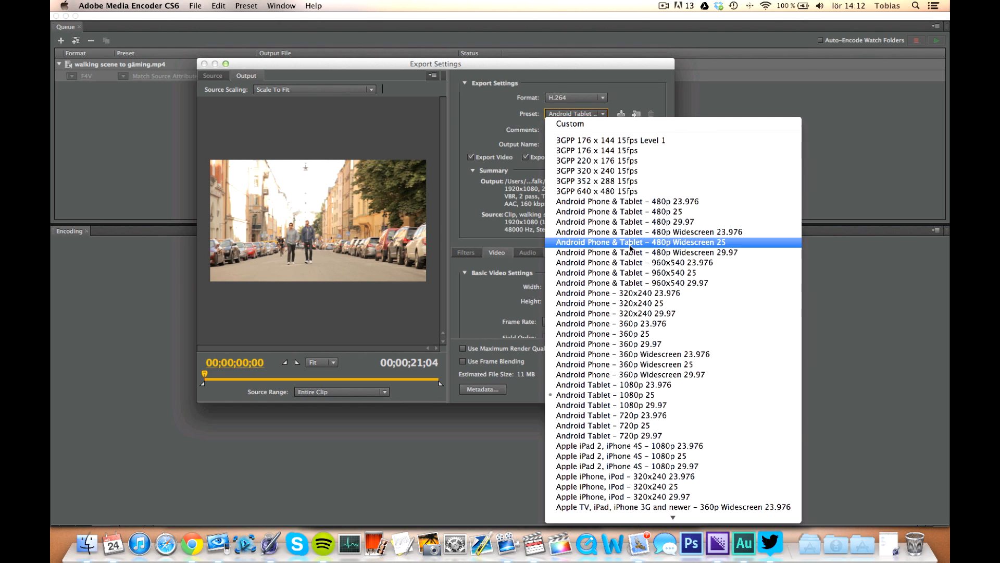
pyautogui.scroll(-5, 630, 246)
pyautogui.scroll(-10, 629, 245)
pyautogui.scroll(12, 630, 244)
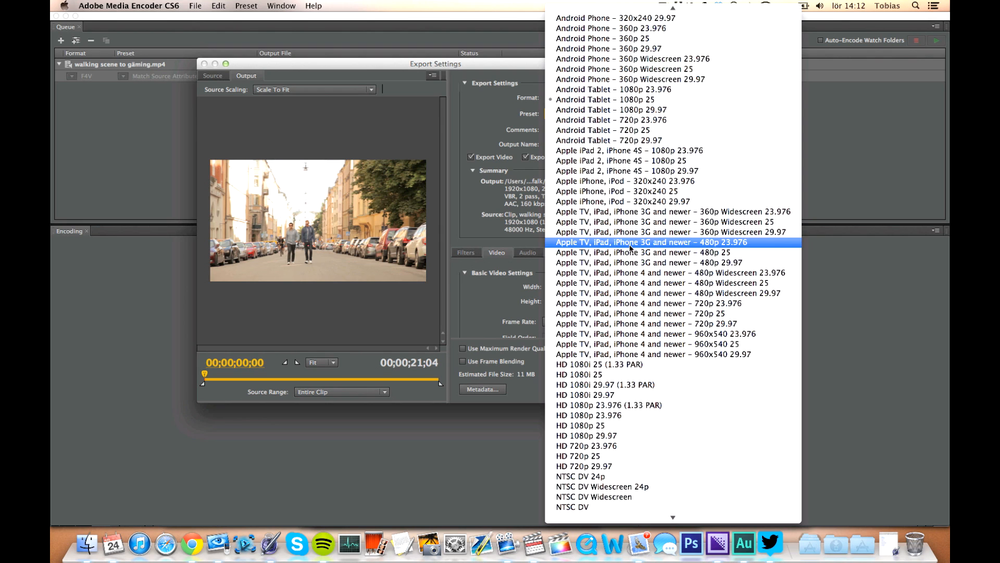
pyautogui.scroll(-3, 630, 247)
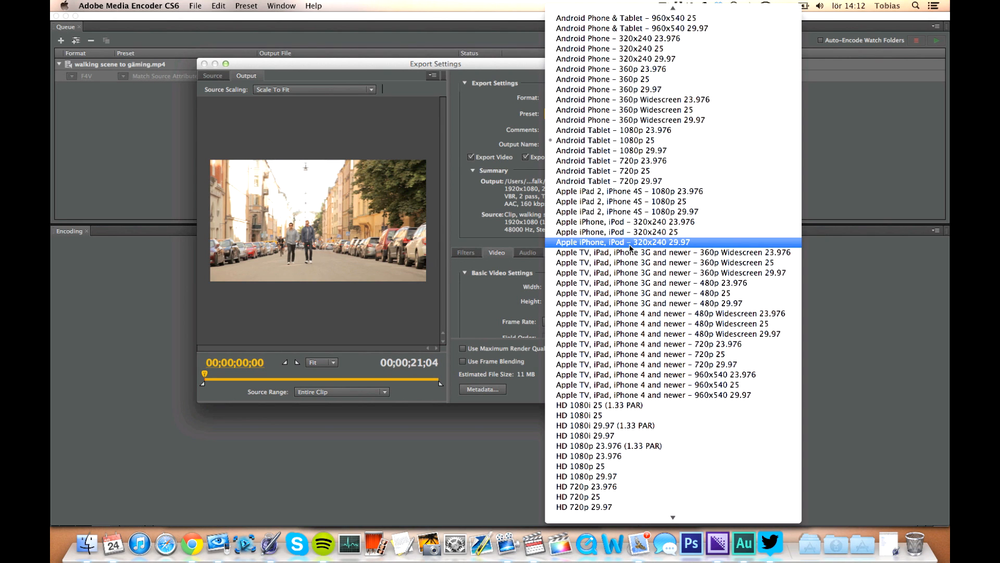
pyautogui.scroll(-8, 625, 101)
pyautogui.scroll(10, 625, 105)
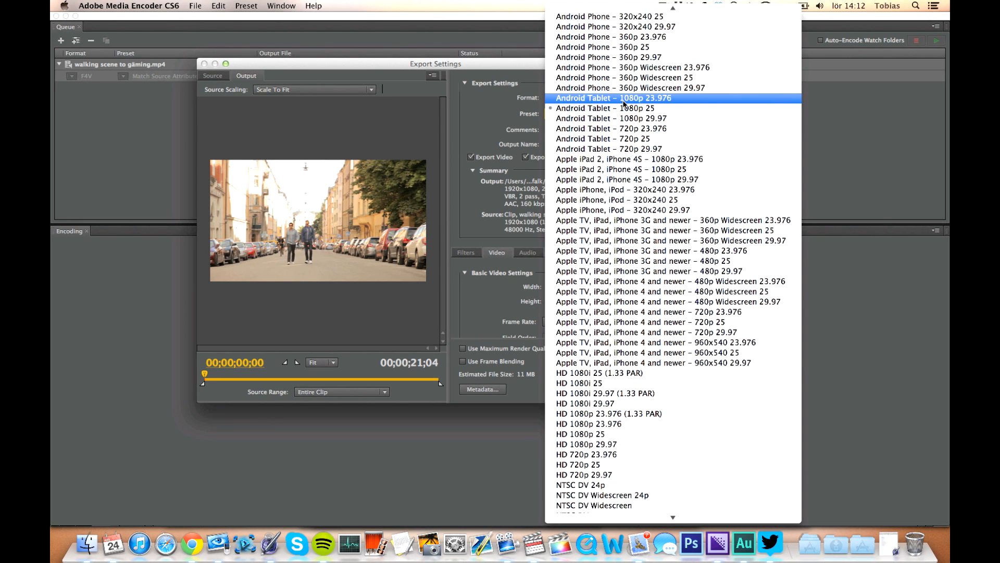
pyautogui.scroll(-1, 624, 104)
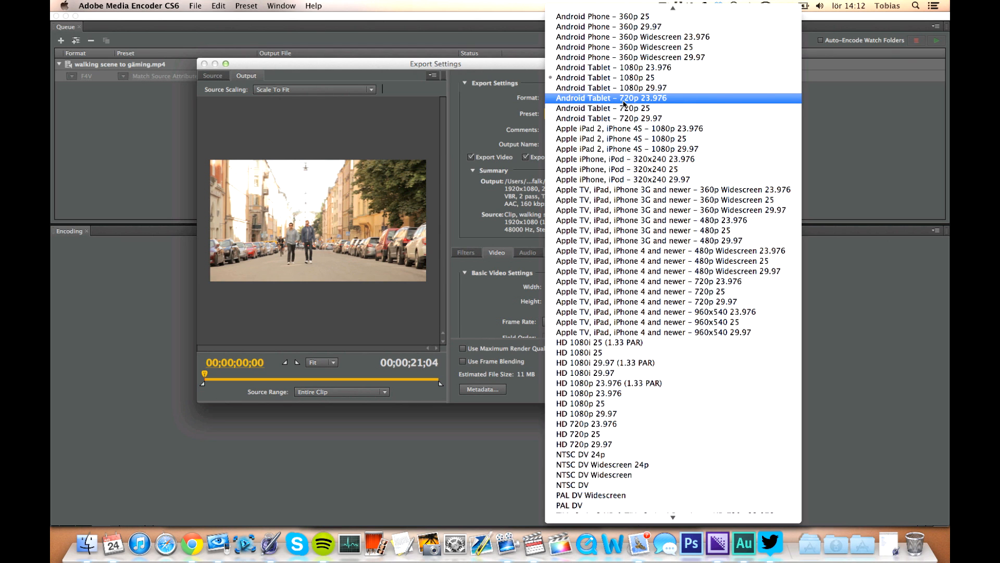
pyautogui.scroll(-10, 624, 104)
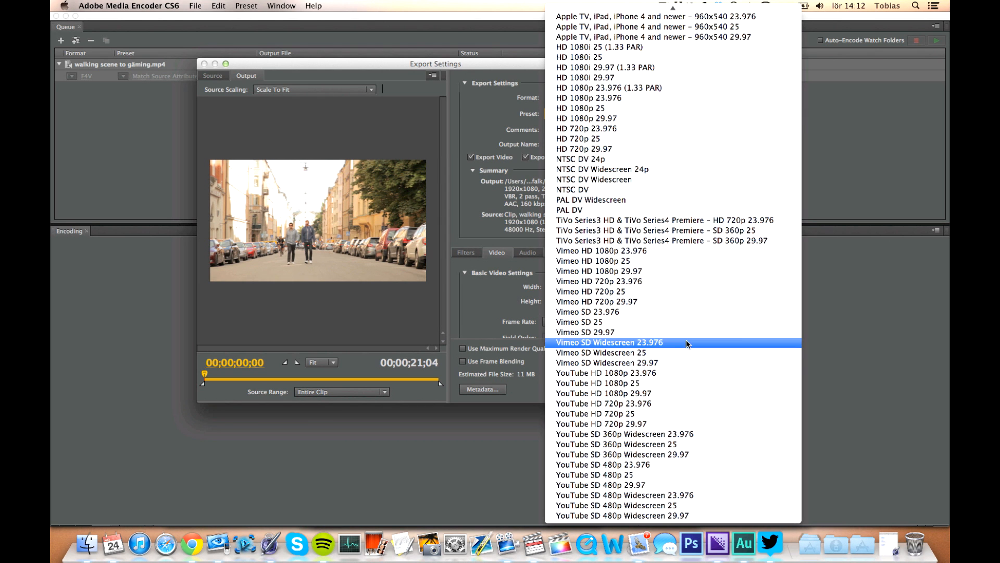
pyautogui.click(693, 414)
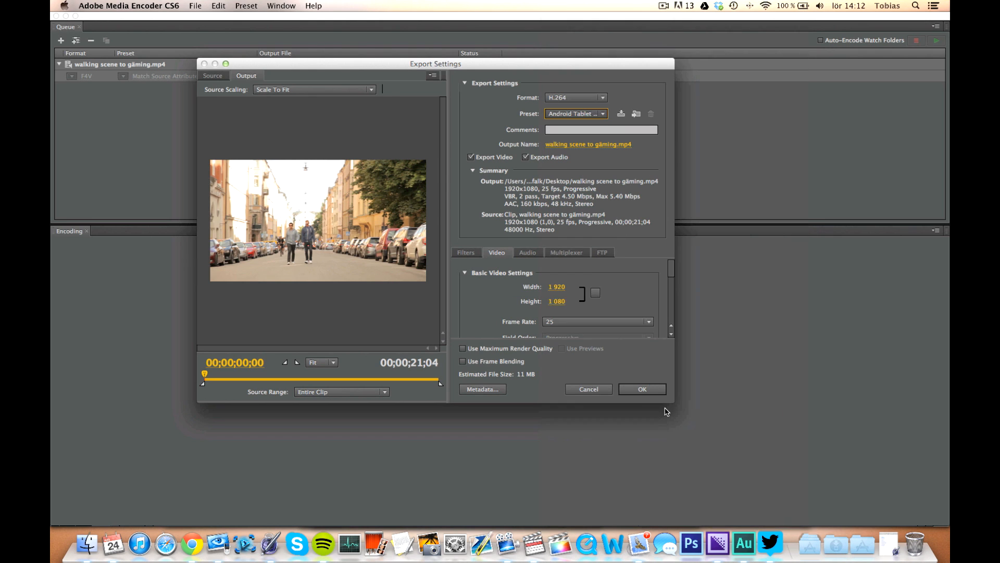
# Examine the Filters tab and scroll through the Video tab's export settings.
pyautogui.scroll(-3, 485, 287)
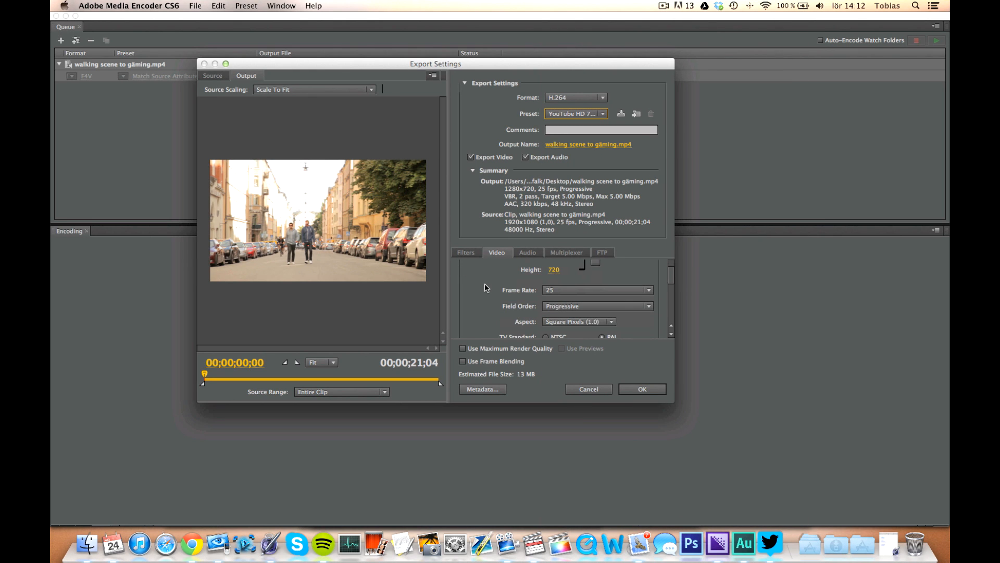
pyautogui.scroll(4, 486, 294)
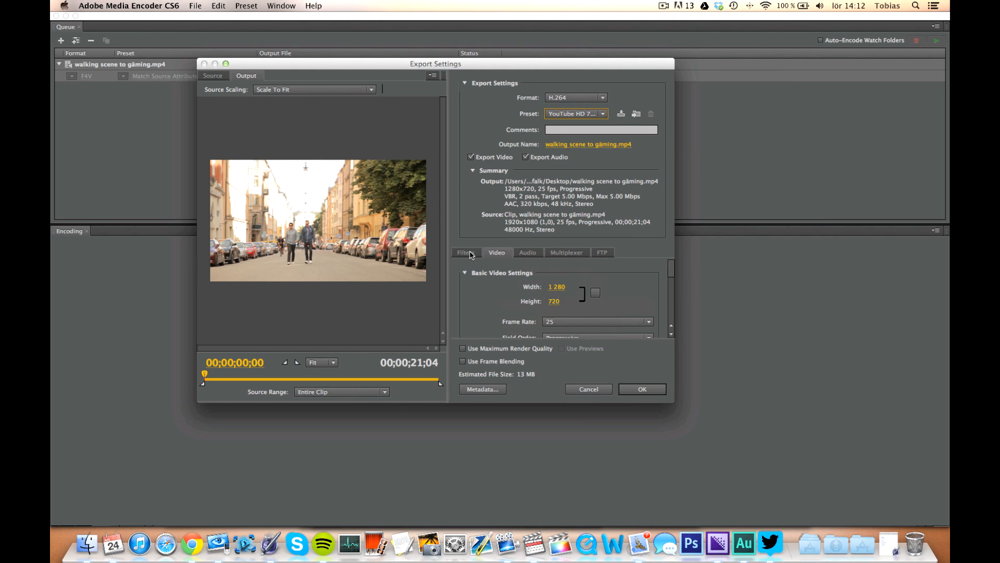
pyautogui.click(471, 253)
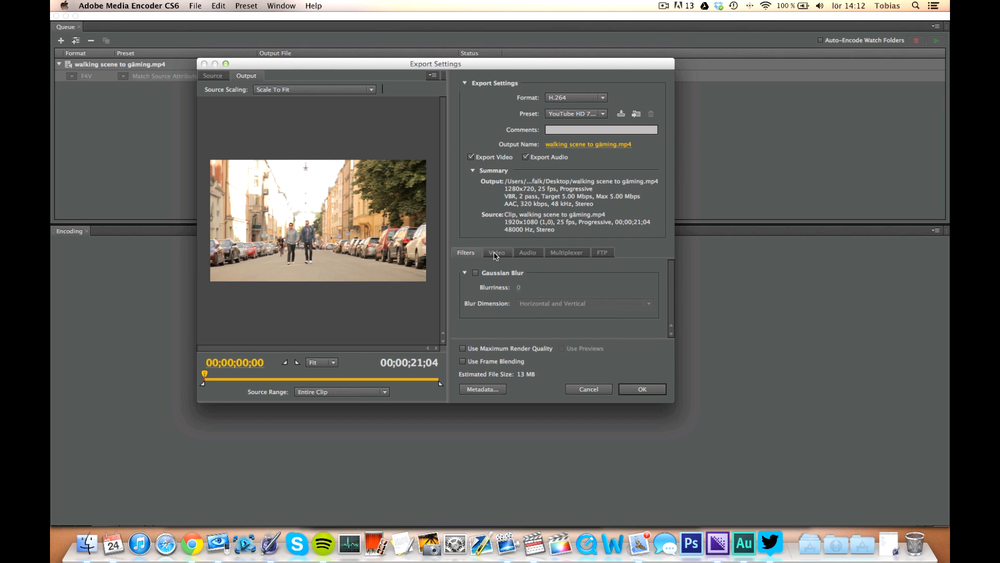
pyautogui.click(495, 253)
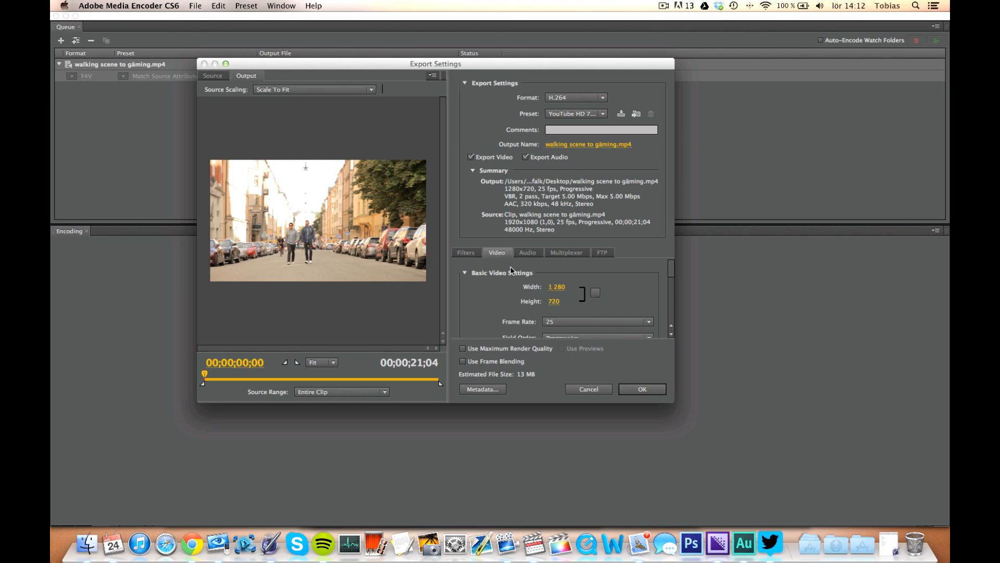
pyautogui.scroll(-3, 473, 313)
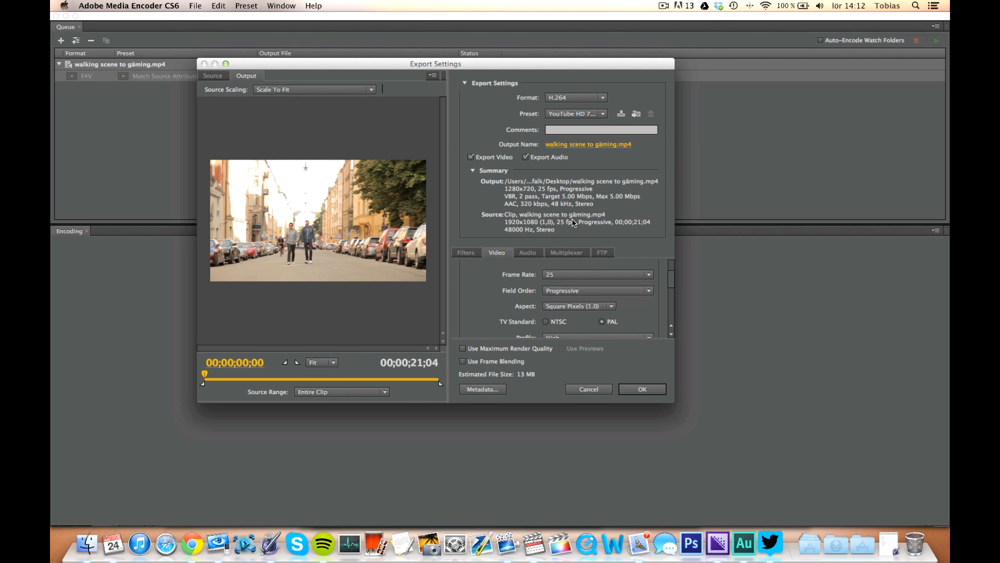
pyautogui.scroll(-3, 489, 302)
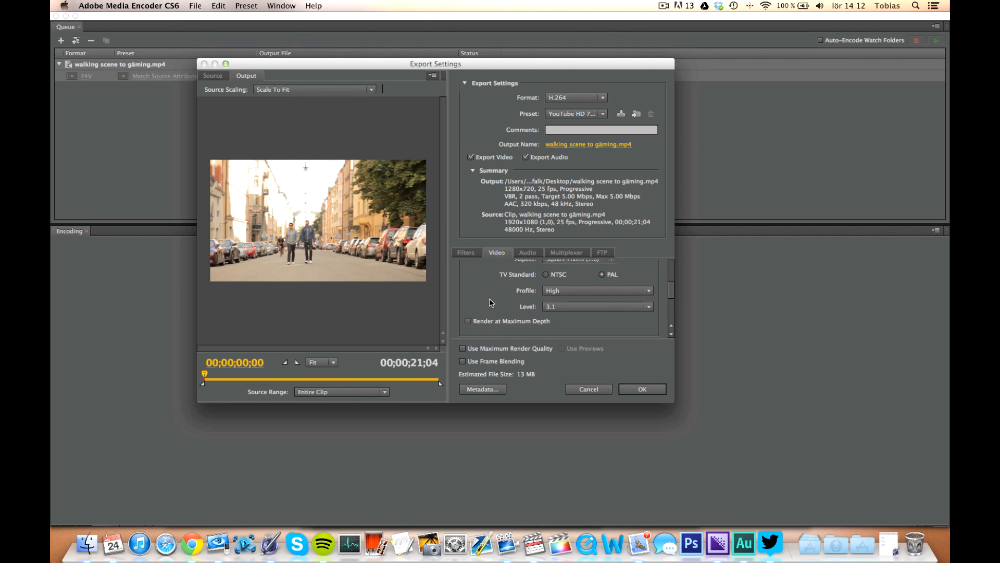
pyautogui.scroll(-2, 490, 302)
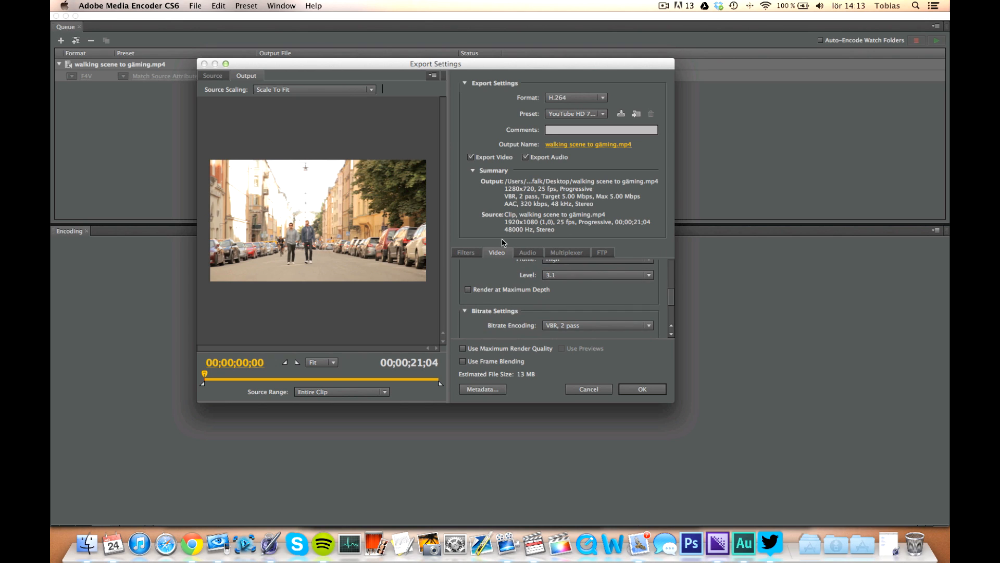
pyautogui.scroll(-2, 494, 301)
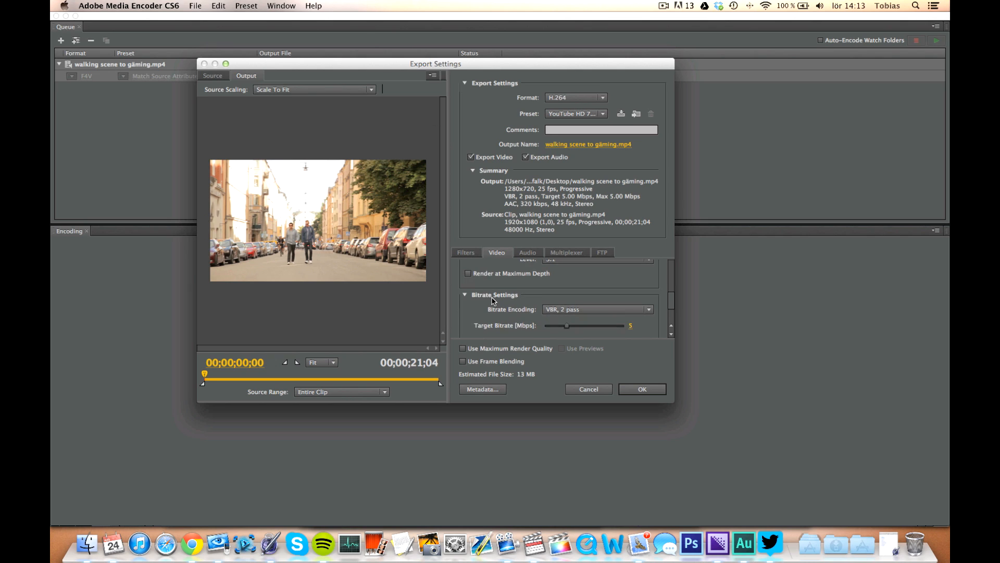
pyautogui.scroll(-2, 494, 301)
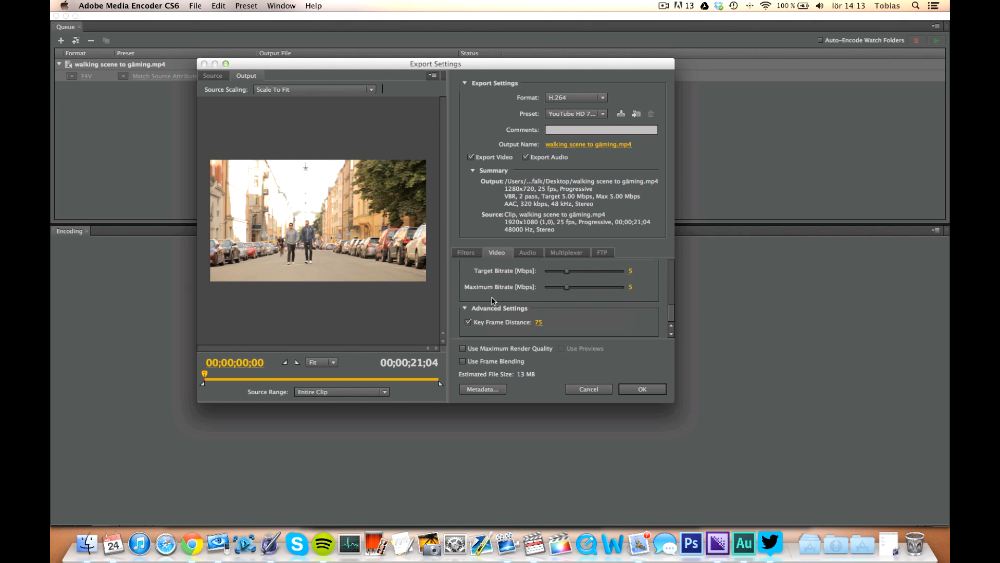
pyautogui.scroll(5, 493, 301)
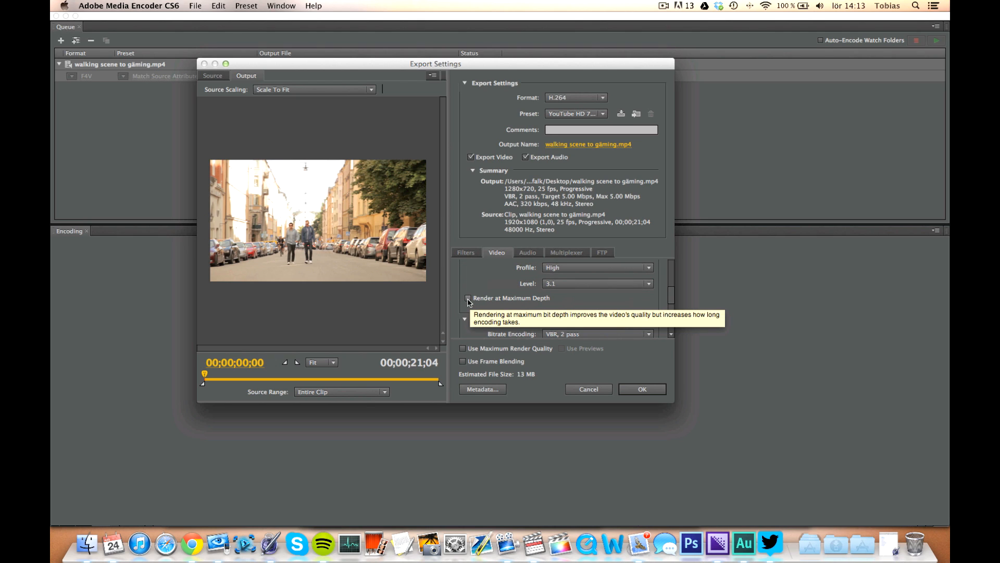
# Enable Render at Maximum Depth in the video settings.
pyautogui.click(468, 300)
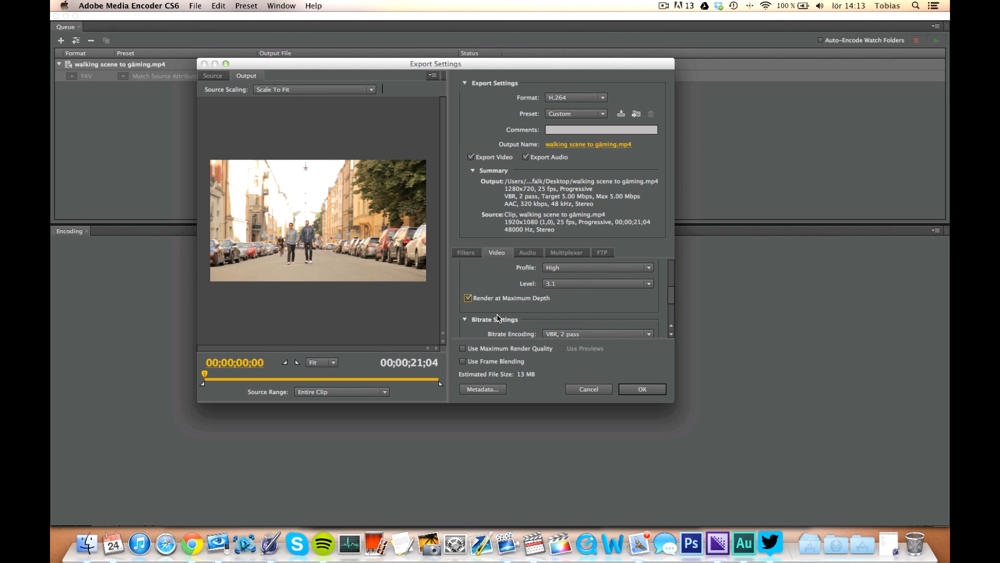
pyautogui.scroll(5, 498, 317)
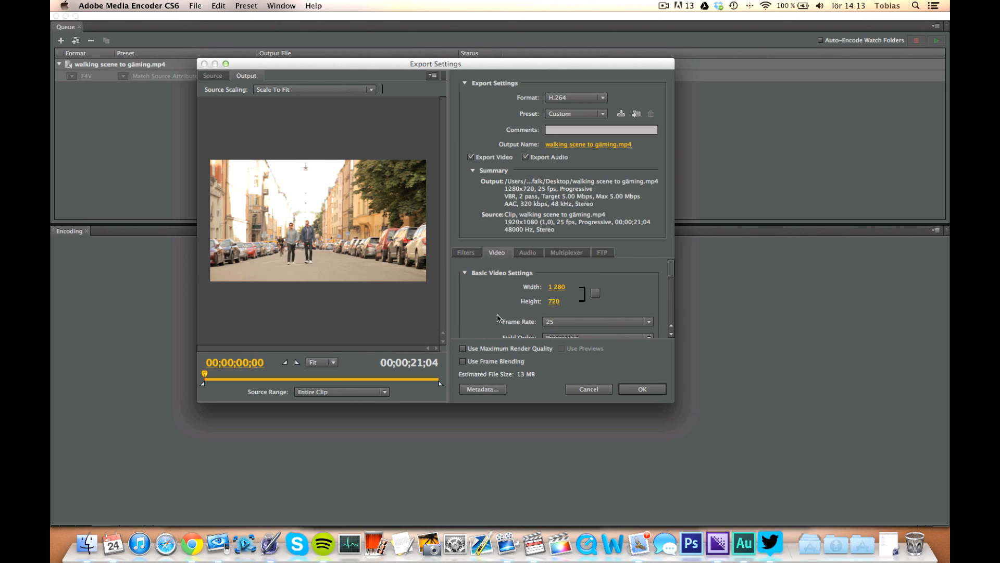
# Keep VBR, 2 pass encoding, raise the target bitrate to about 8.99 Mbps and maximum to about 10.74 Mbps, and confirm.
pyautogui.scroll(-1, 498, 316)
pyautogui.scroll(-4, 497, 317)
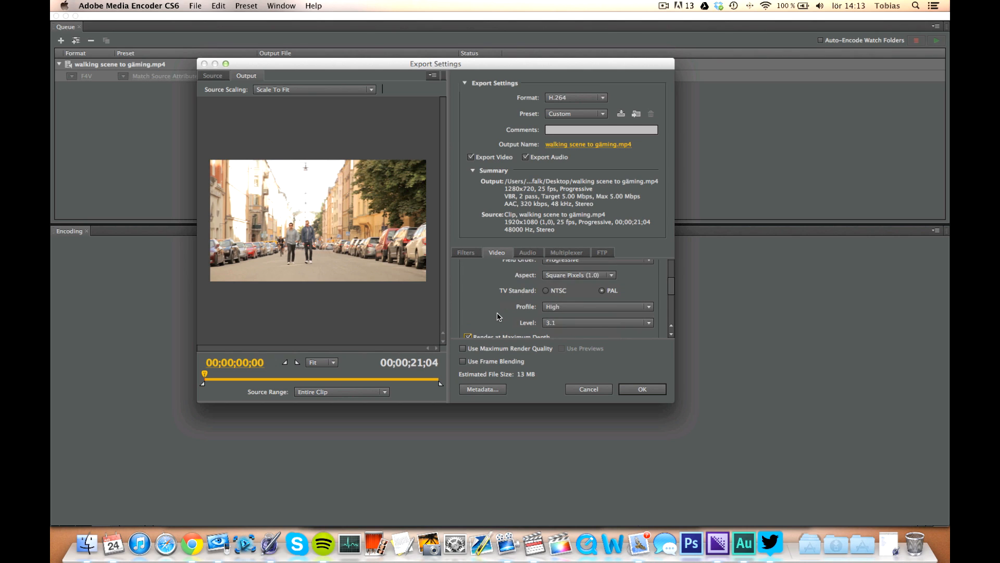
pyautogui.scroll(-1, 578, 327)
pyautogui.scroll(-1, 575, 318)
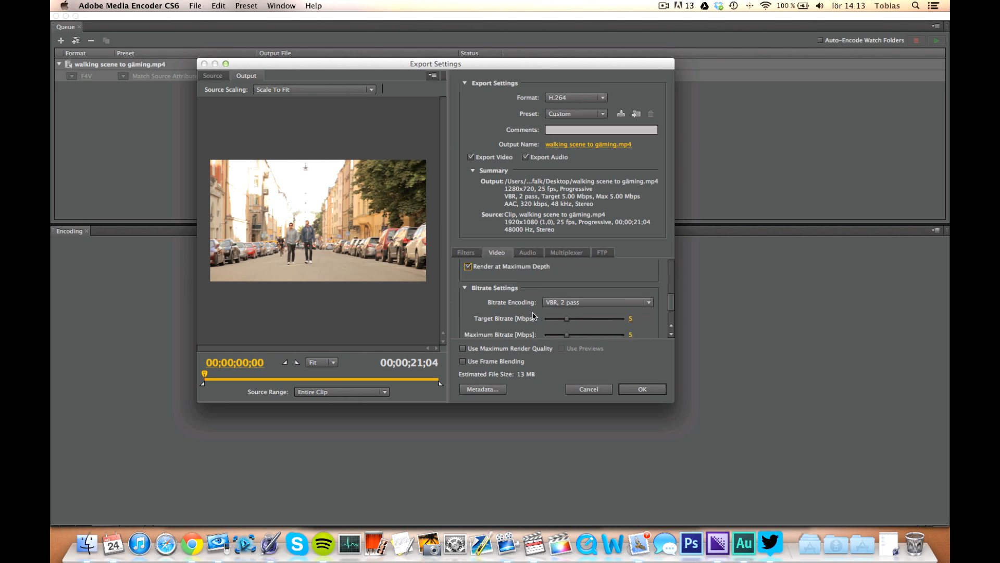
pyautogui.click(588, 288)
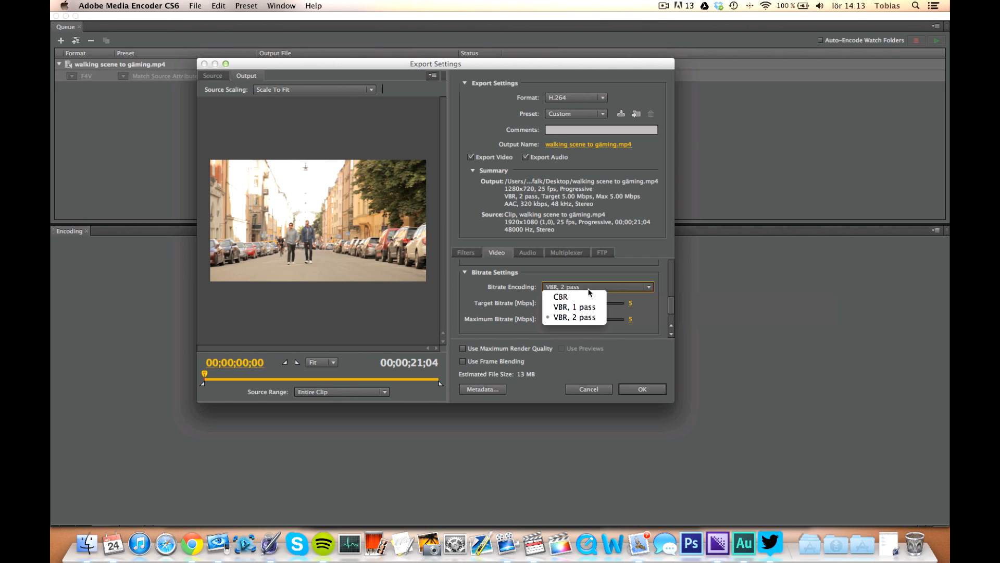
pyautogui.click(590, 290)
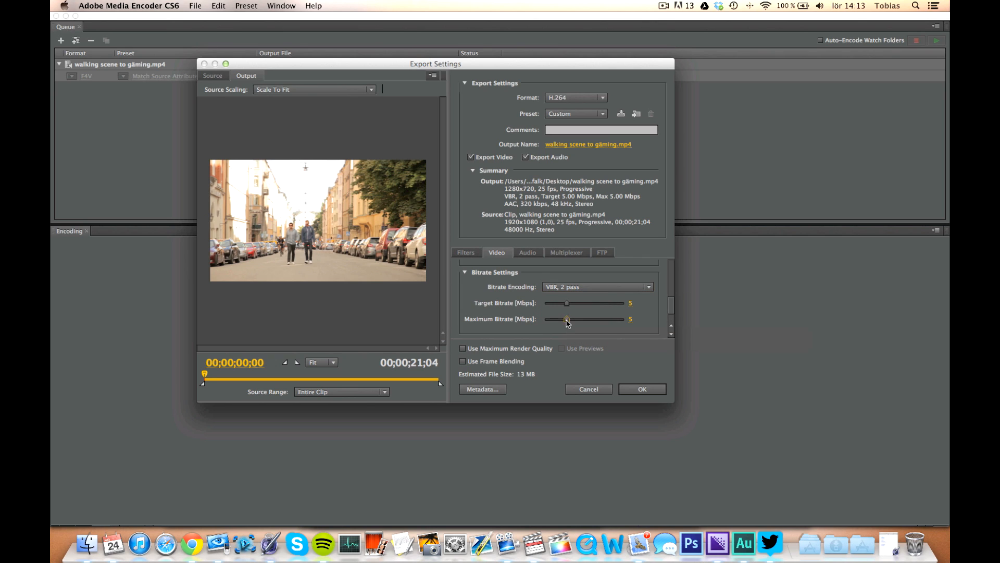
pyautogui.moveTo(567, 319); pyautogui.dragTo(595, 320)
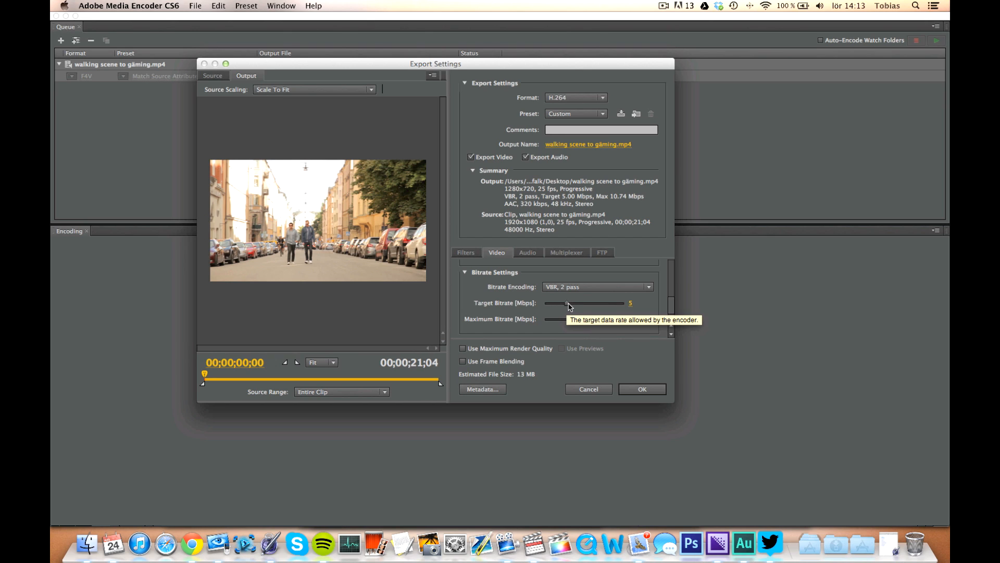
pyautogui.moveTo(572, 306); pyautogui.dragTo(587, 307)
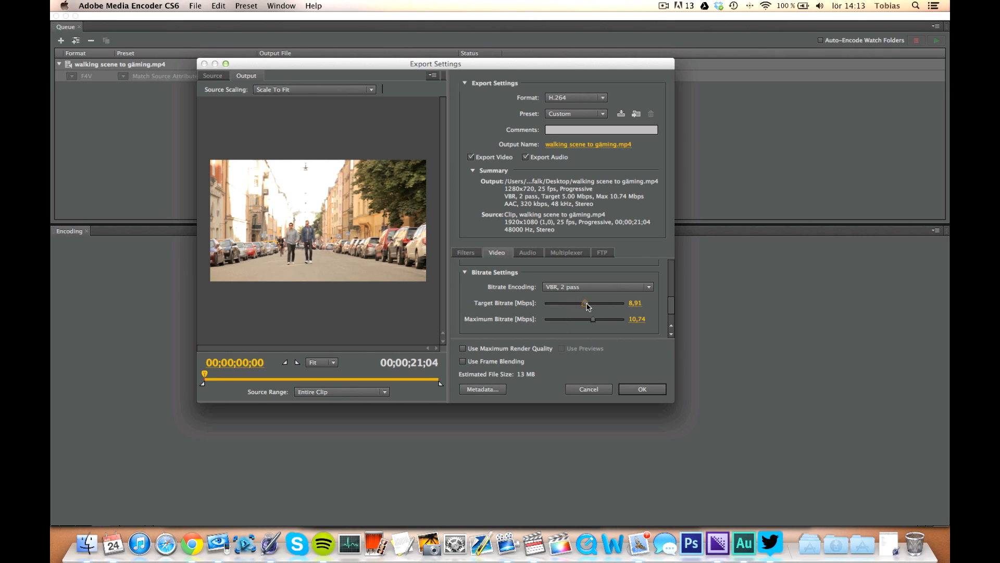
pyautogui.click(642, 389)
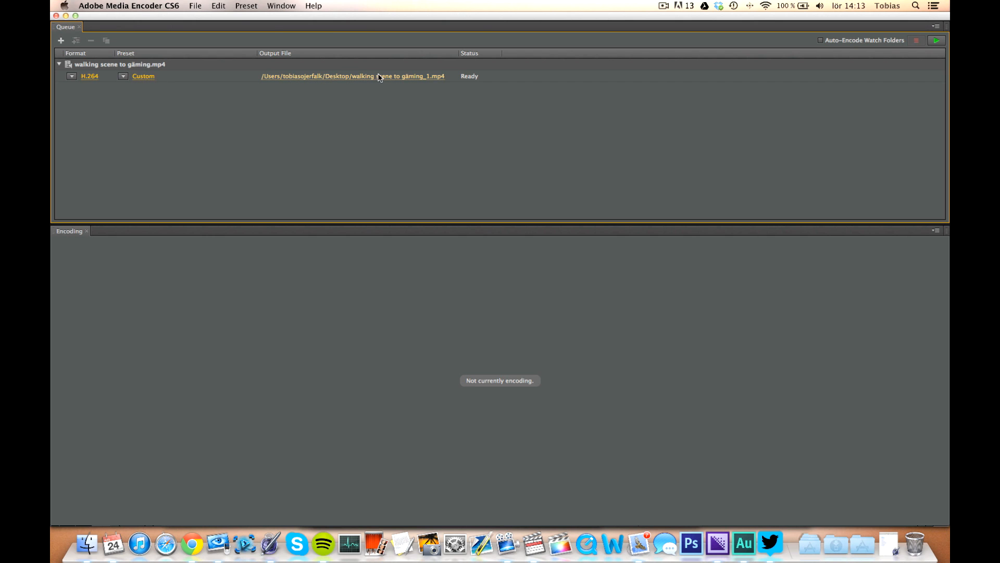
# Start encoding the queue, then pause it.
pyautogui.click(936, 42)
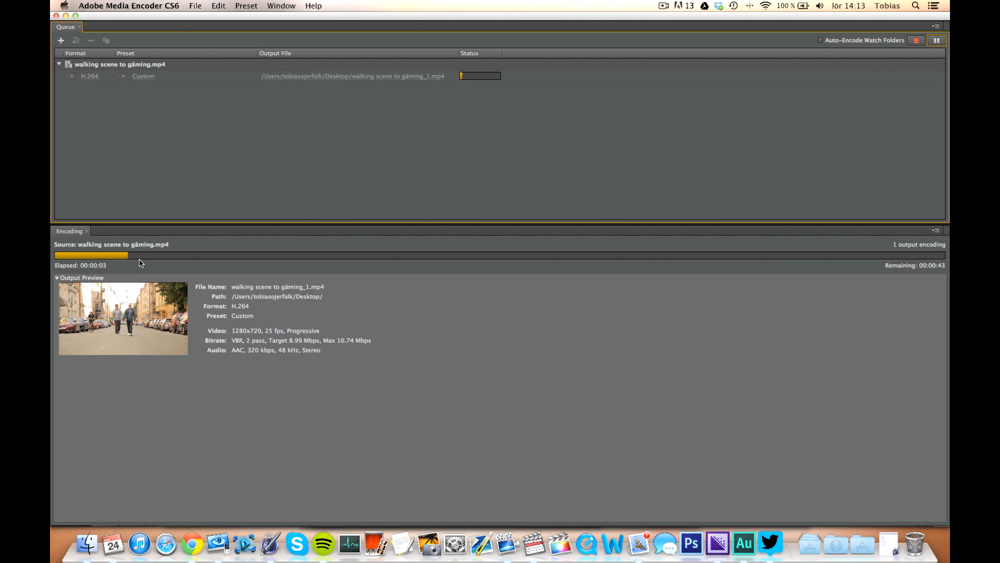
pyautogui.click(936, 42)
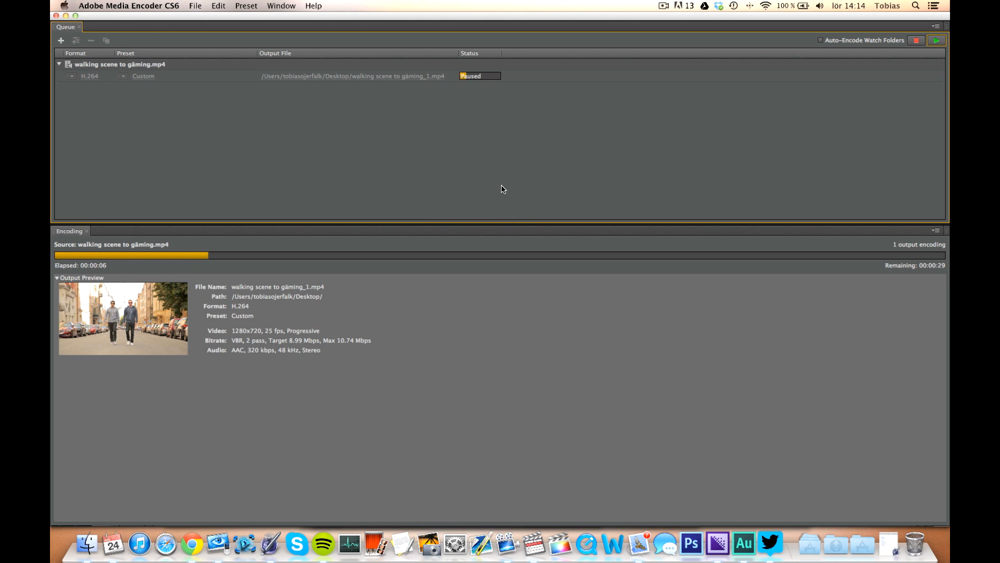
pyautogui.click(664, 6)
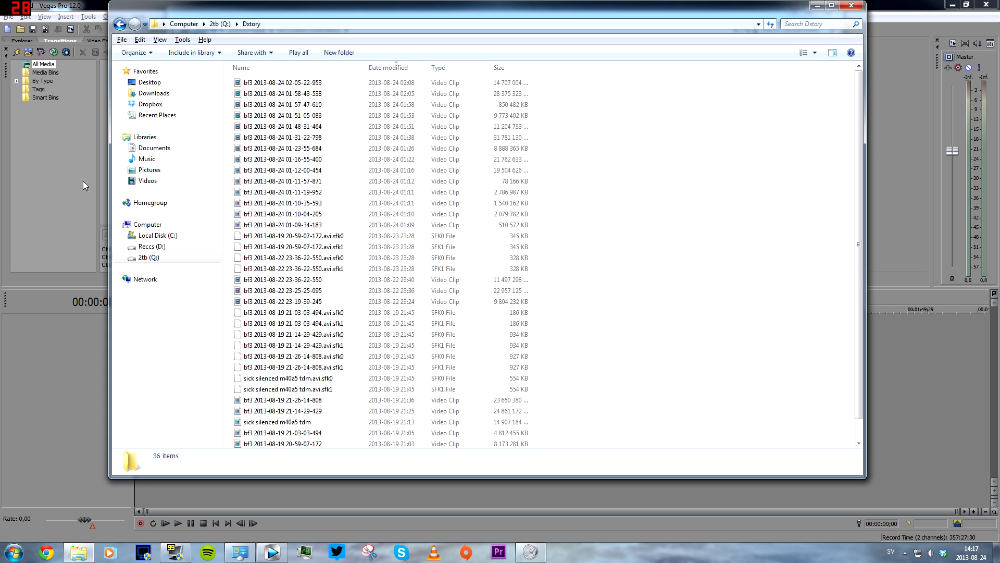
pyautogui.click(64, 174)
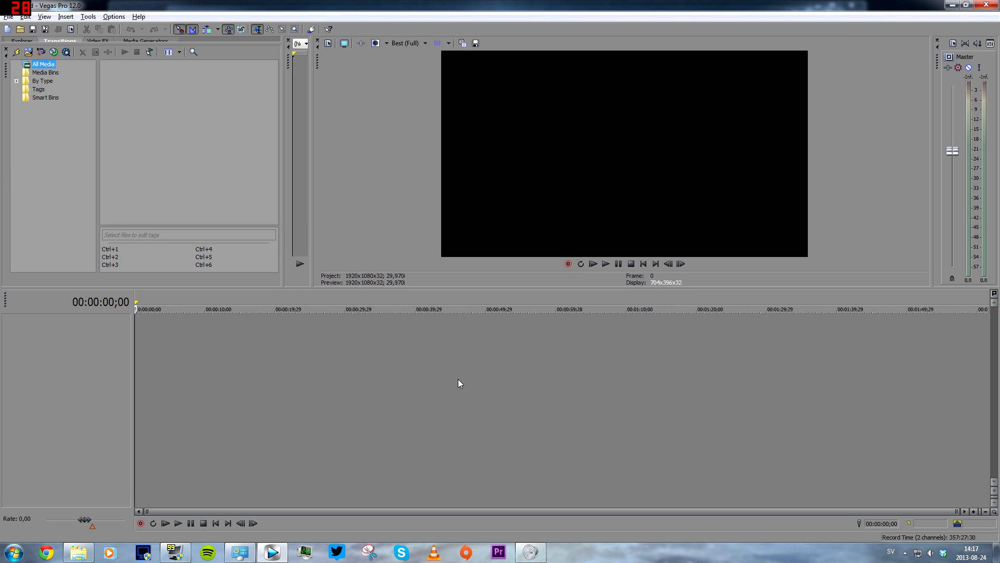
pyautogui.hotkey('alt', 'Tab')
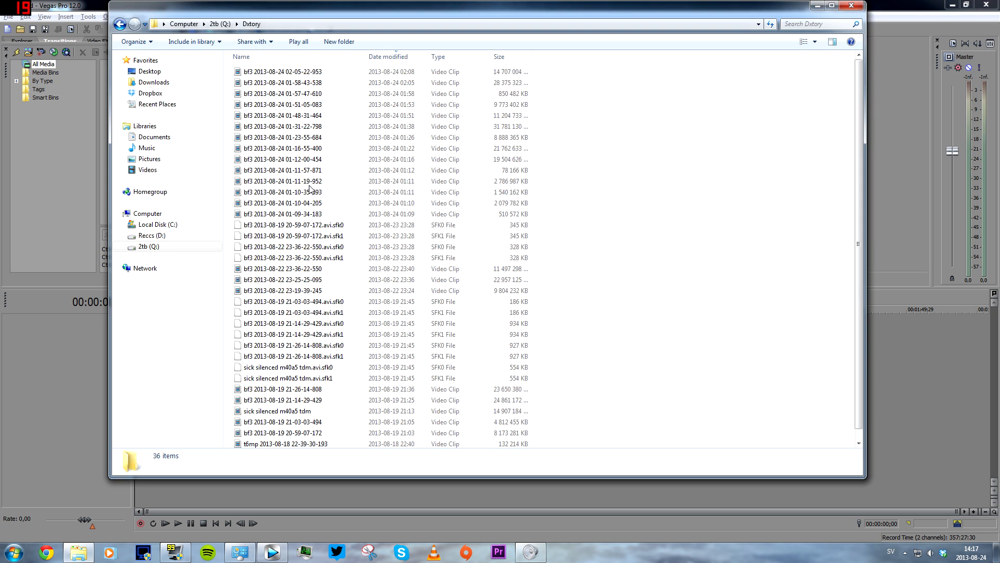
pyautogui.hotkey('alt', 'Tab')
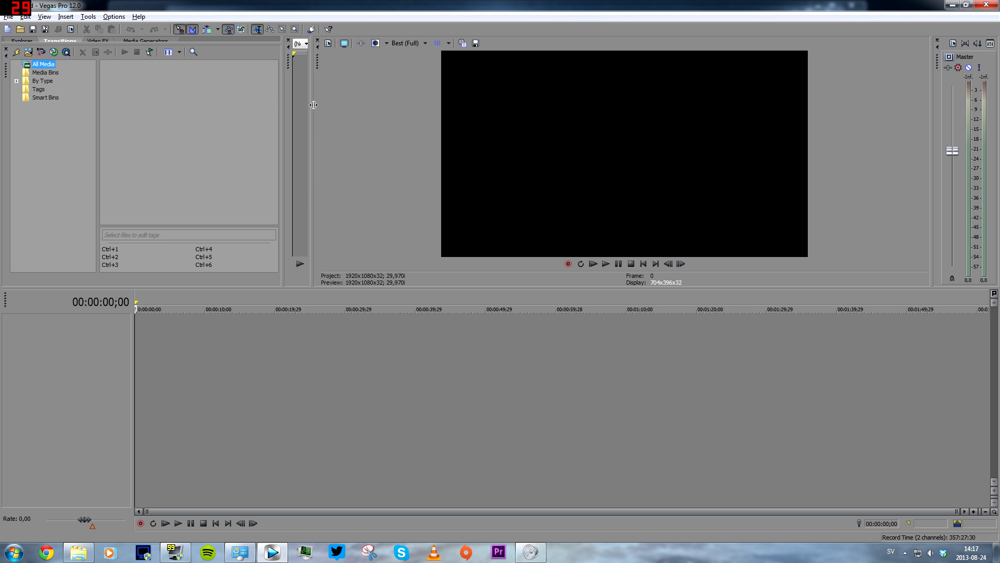
# Widen the project media panel by moving the panel dividers.
pyautogui.moveTo(313, 105); pyautogui.dragTo(410, 109)
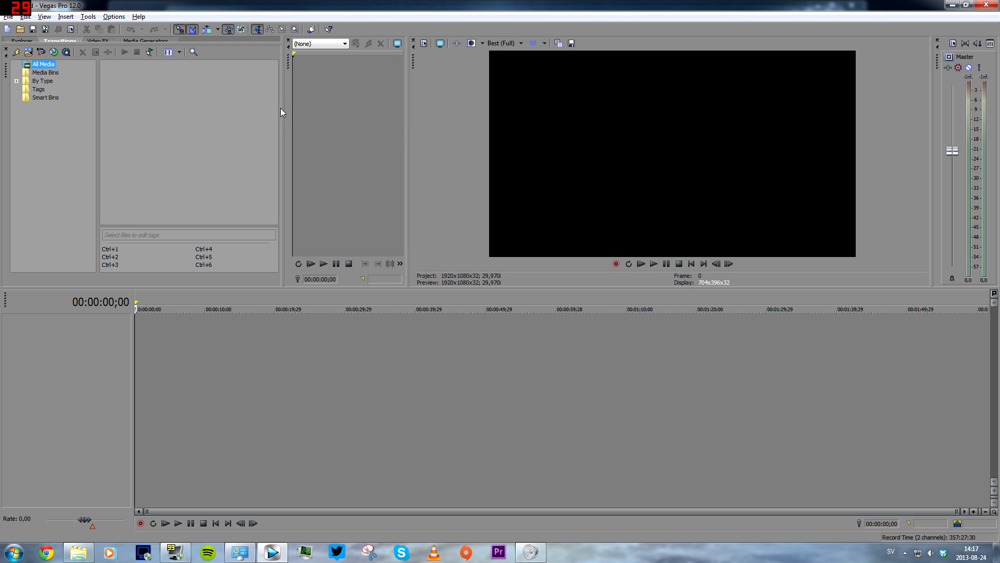
pyautogui.moveTo(280, 109); pyautogui.dragTo(328, 110)
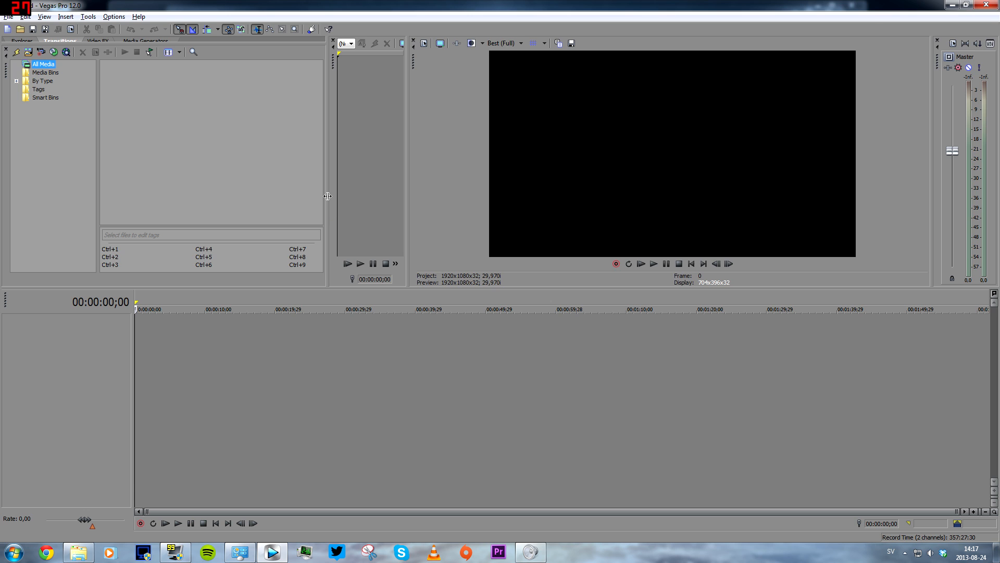
pyautogui.hotkey('alt', 'Tab')
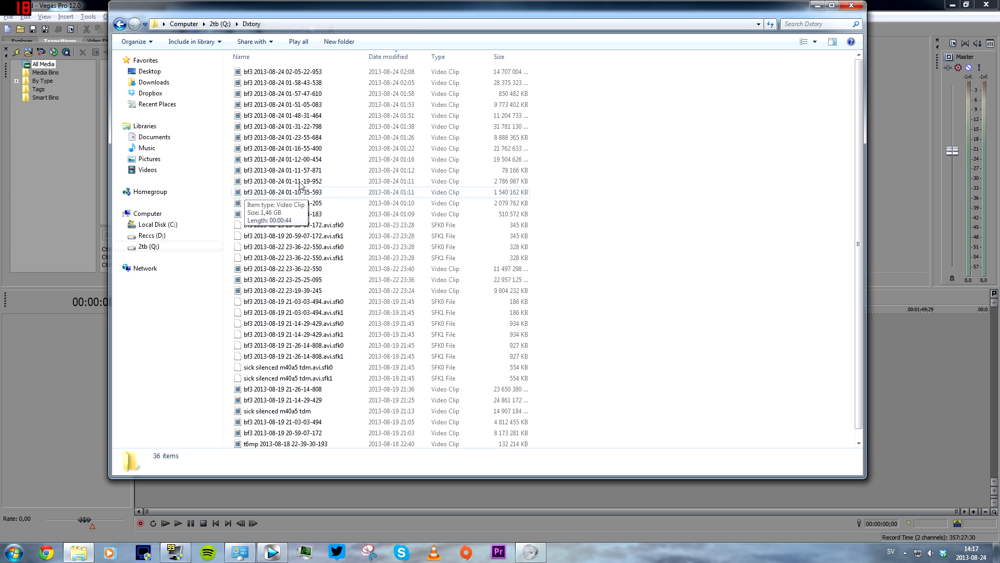
pyautogui.click(287, 74)
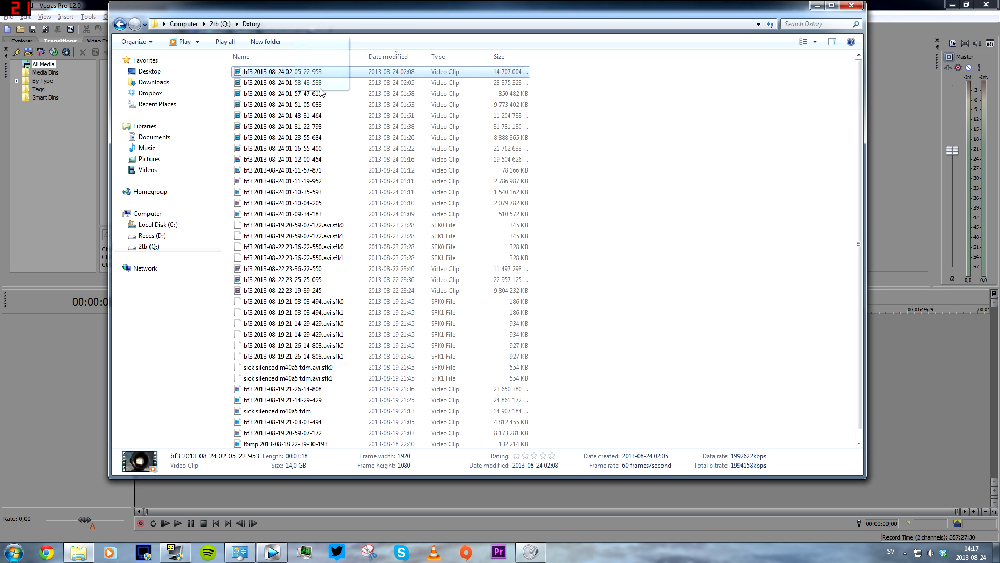
pyautogui.moveTo(296, 76); pyautogui.dragTo(229, 115)
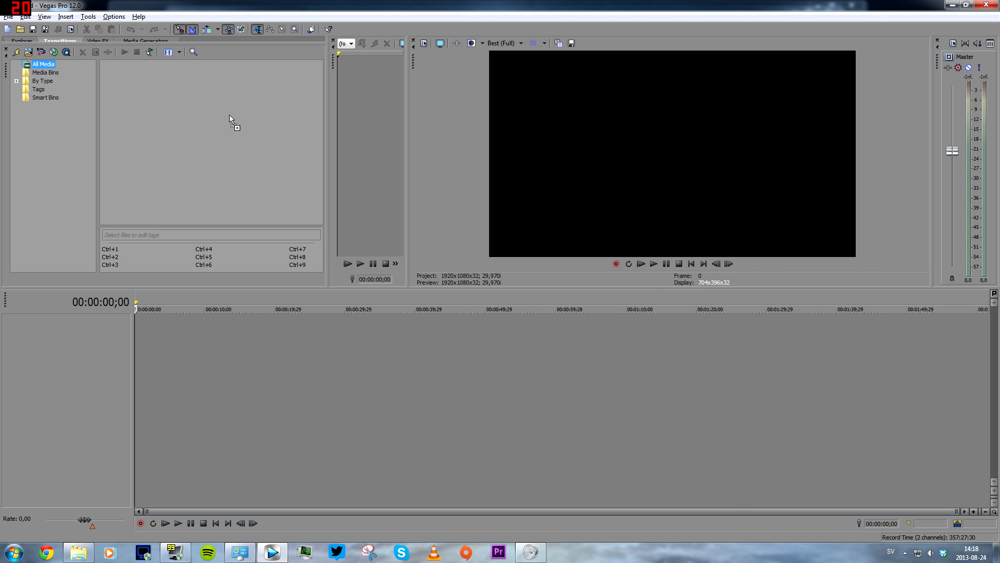
pyautogui.moveTo(160, 97); pyautogui.dragTo(160, 97)
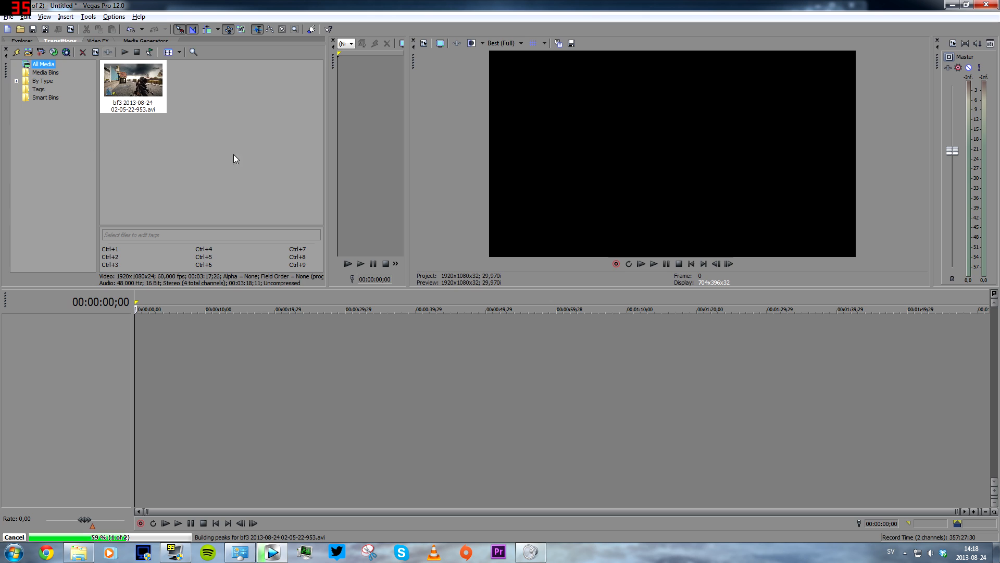
# Place the clip on the timeline, matching project video settings to the media, and set the cursor near 00:02:02:10.
pyautogui.click(129, 86)
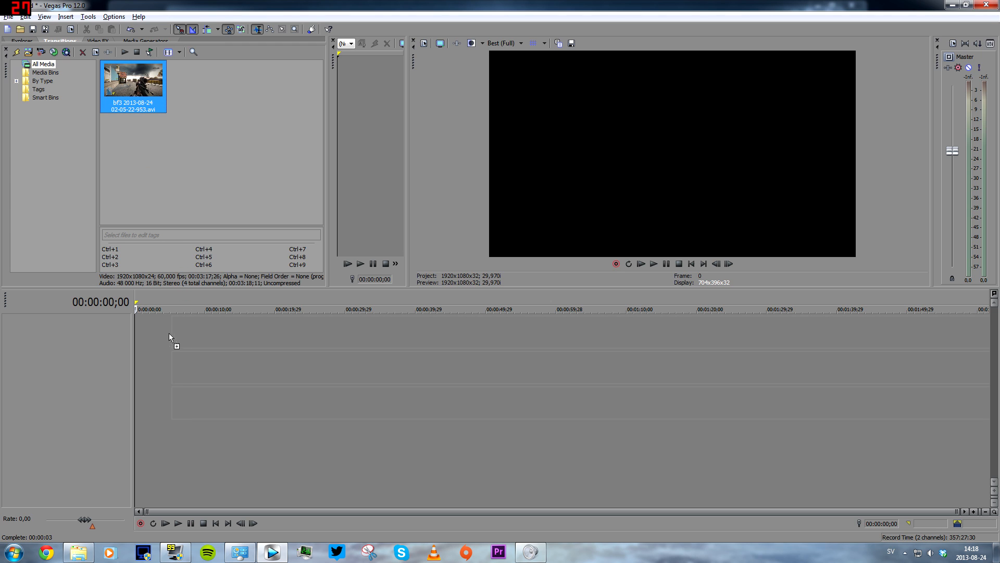
pyautogui.moveTo(169, 334); pyautogui.dragTo(137, 339)
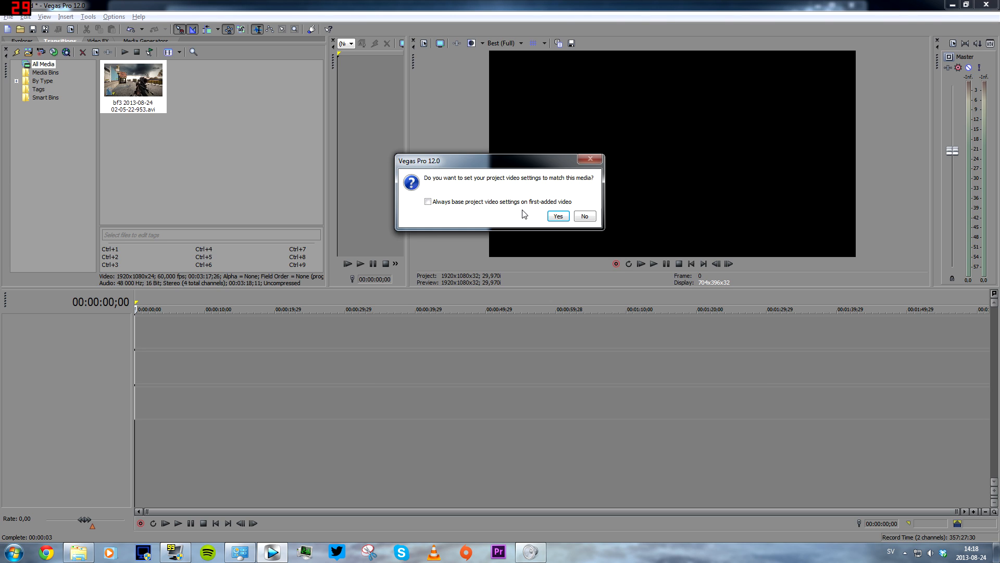
pyautogui.click(557, 217)
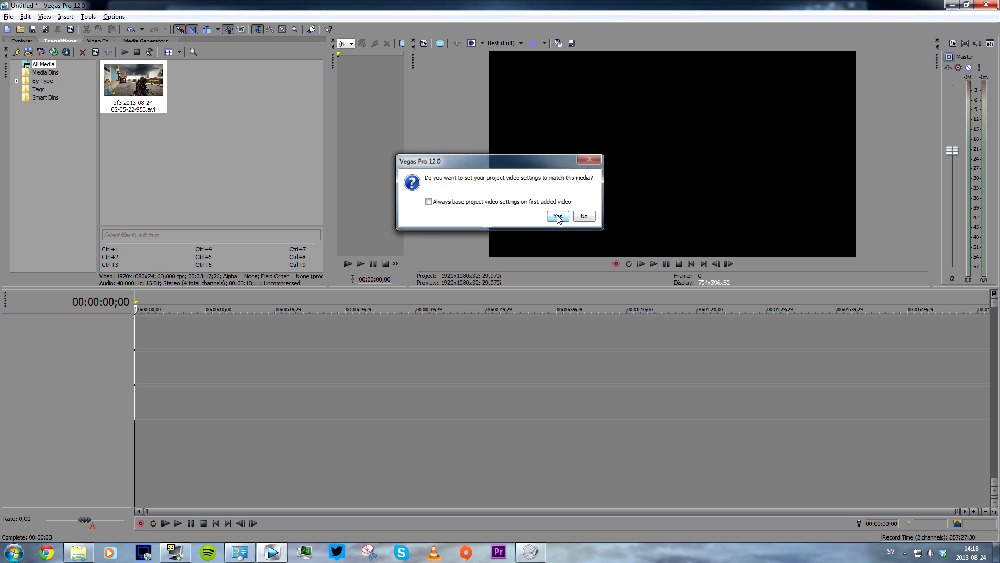
pyautogui.click(348, 445)
pyautogui.click(655, 435)
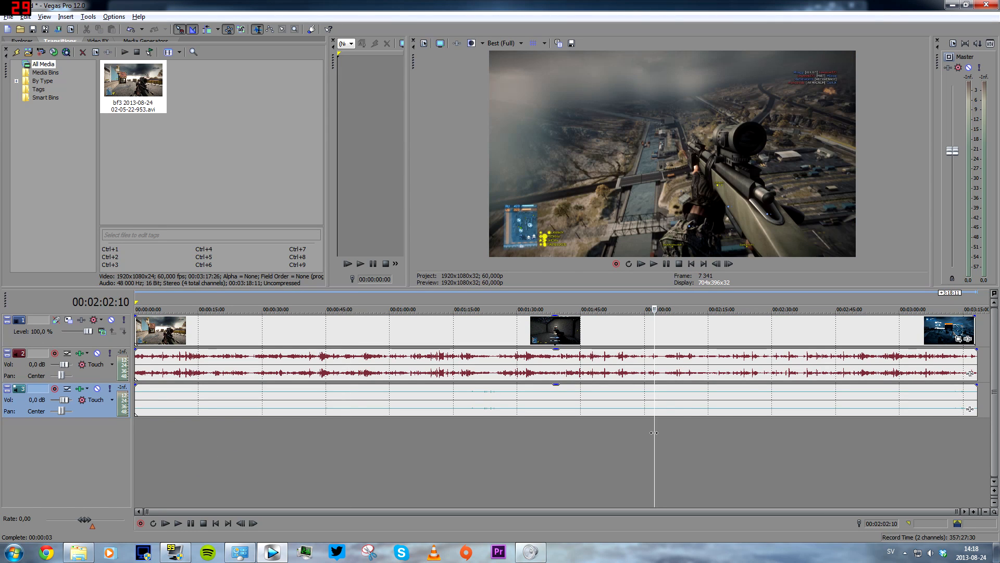
# Select the gameplay clip on the timeline and set its video event properties to Disable resample.
pyautogui.click(691, 432)
pyautogui.moveTo(694, 432); pyautogui.dragTo(812, 425)
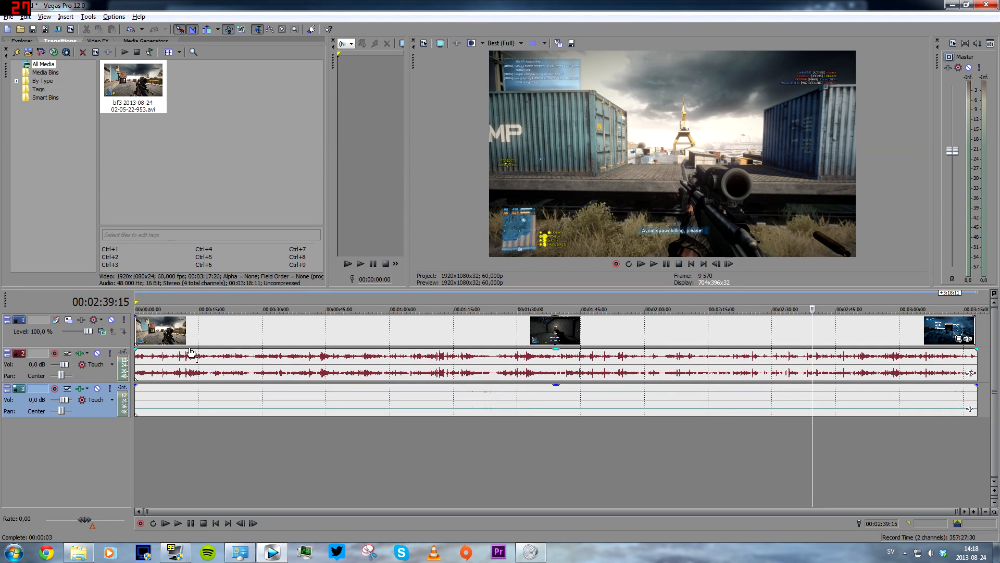
pyautogui.click(232, 334)
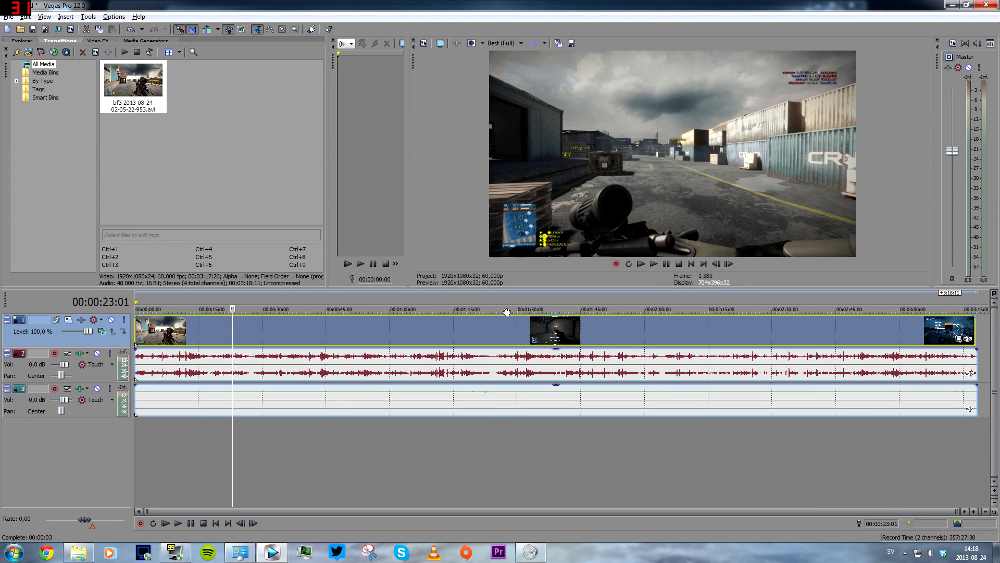
pyautogui.rightClick(293, 330)
pyautogui.click(323, 534)
pyautogui.click(421, 216)
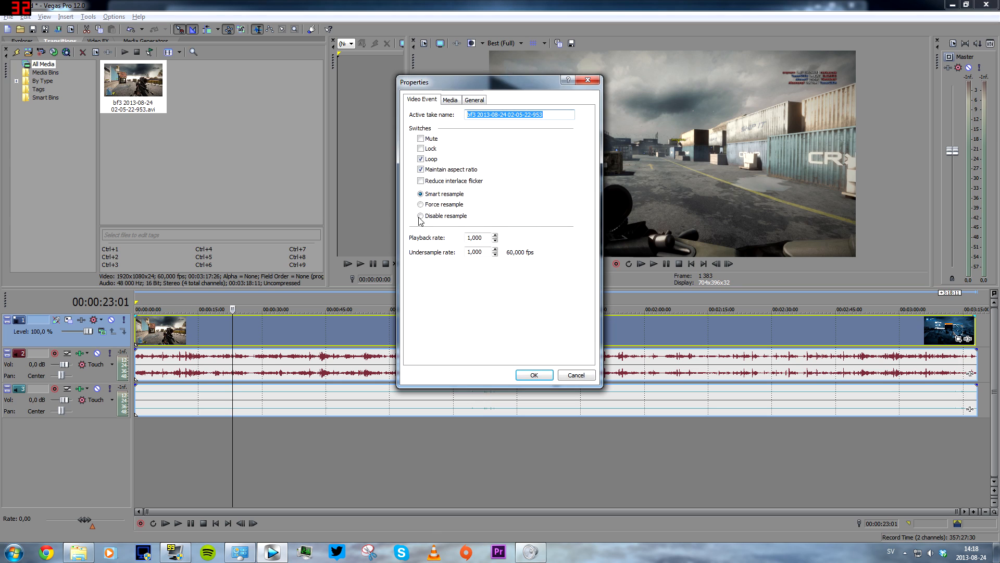
pyautogui.click(532, 374)
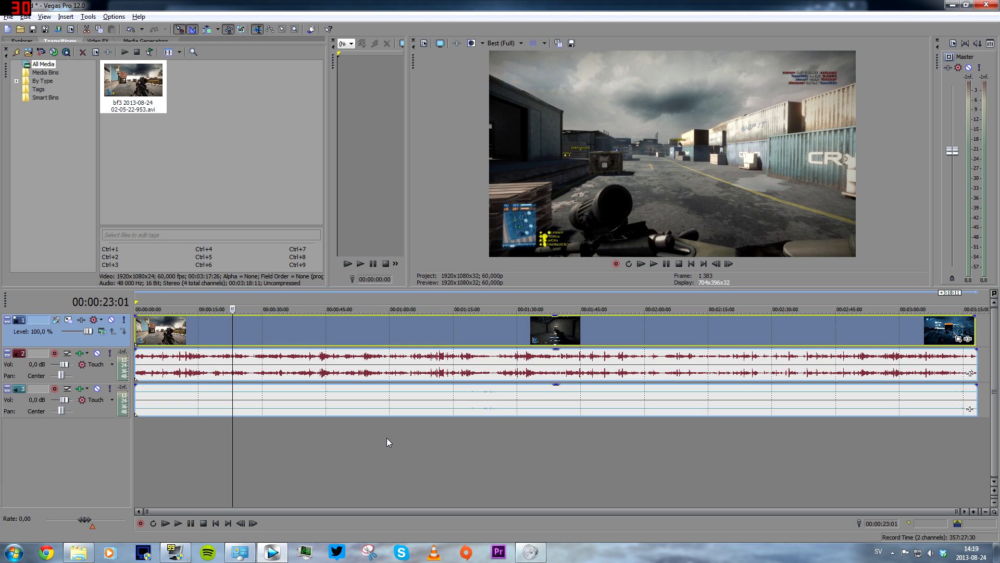
# Trim the end of the clip back so only a short opening section remains on the timeline.
pyautogui.moveTo(414, 437); pyautogui.dragTo(391, 437)
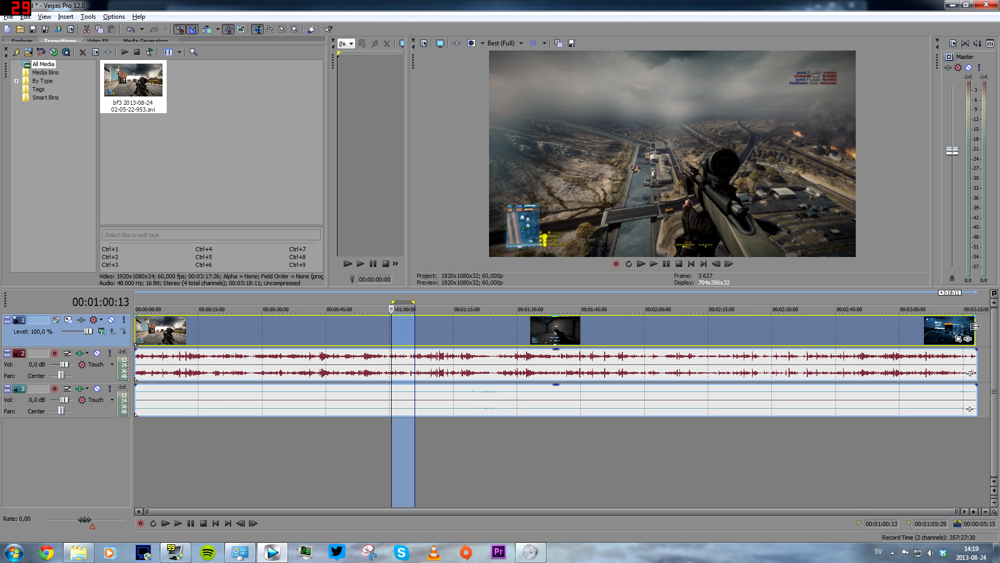
pyautogui.click(461, 452)
pyautogui.moveTo(974, 334); pyautogui.dragTo(228, 374)
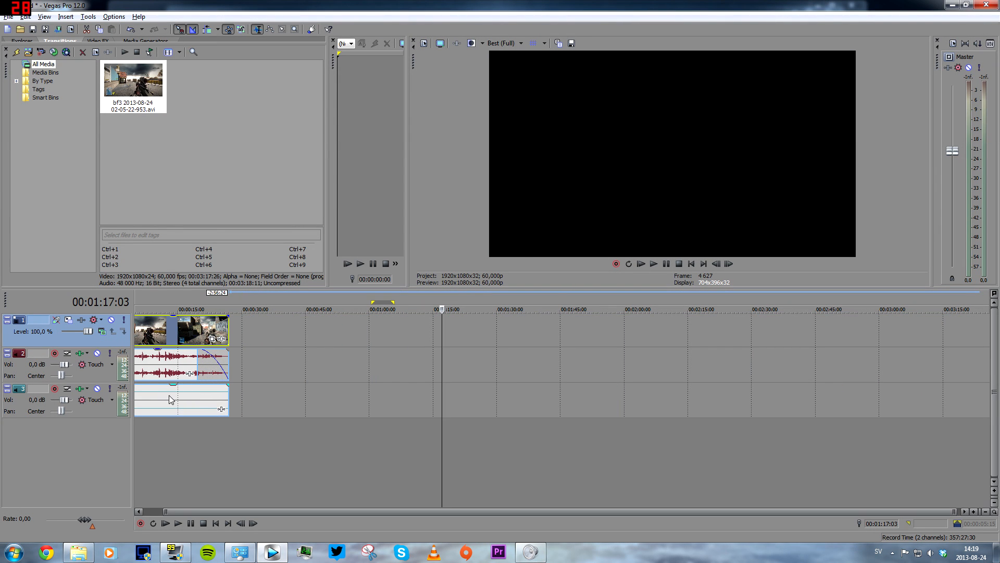
# Split the clip at about 00:00:12 and move the second part further along the timeline.
pyautogui.click(174, 430)
pyautogui.click(171, 433)
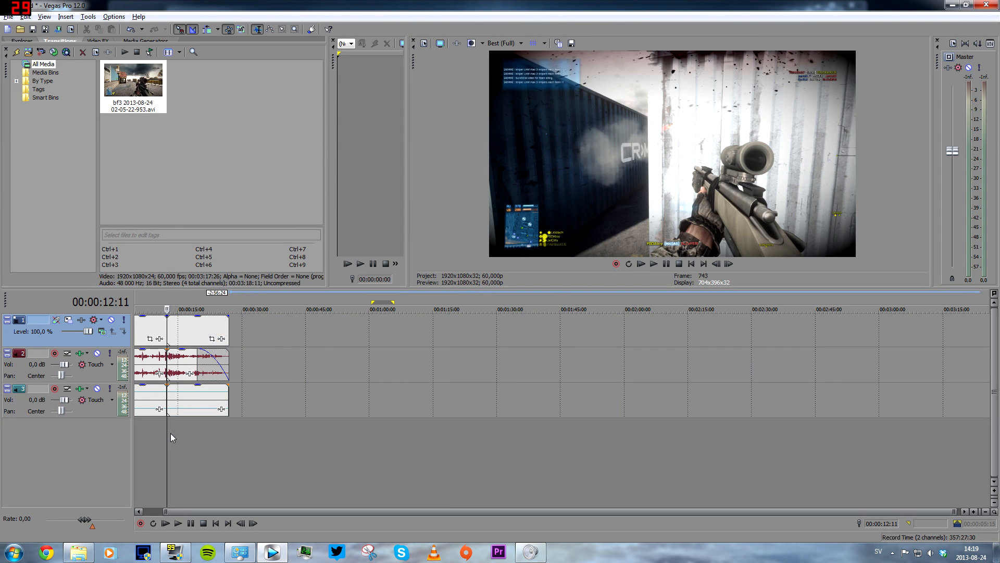
pyautogui.click(176, 433)
pyautogui.press('s')
pyautogui.moveTo(194, 333); pyautogui.dragTo(258, 336)
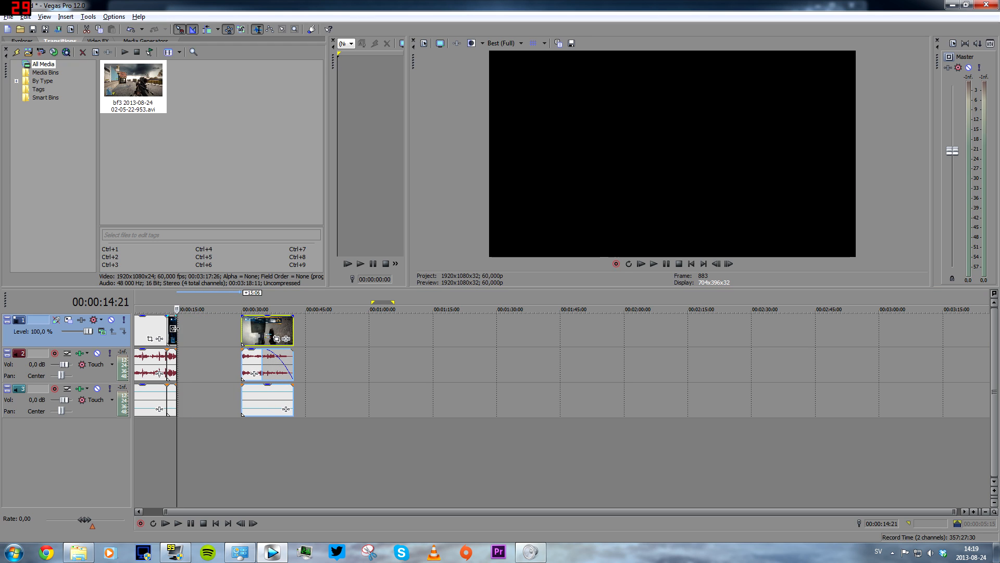
# Time-stretch the split section, preview it, and slide the last clip back against it.
pyautogui.click(177, 330)
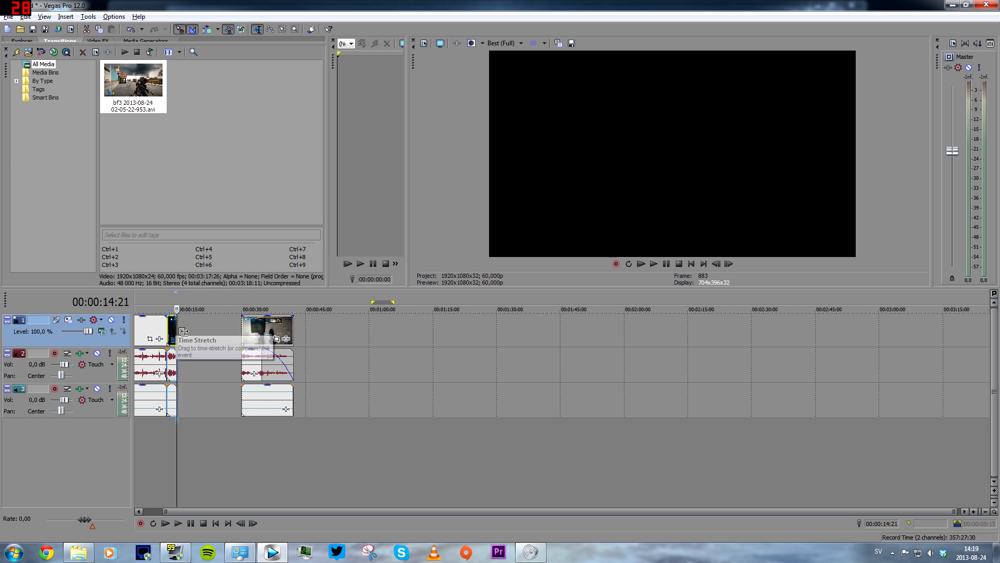
pyautogui.moveTo(184, 331); pyautogui.dragTo(233, 332)
pyautogui.press('space')
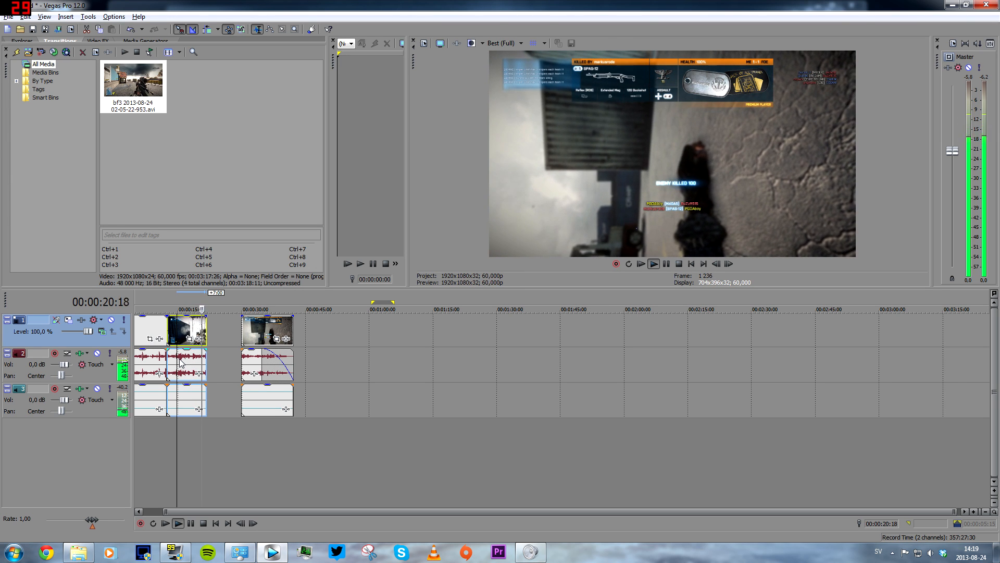
pyautogui.press('space')
pyautogui.moveTo(245, 336); pyautogui.dragTo(222, 336)
# Set the loop region to span the three edited events from the project start.
pyautogui.moveTo(257, 429); pyautogui.dragTo(134, 443)
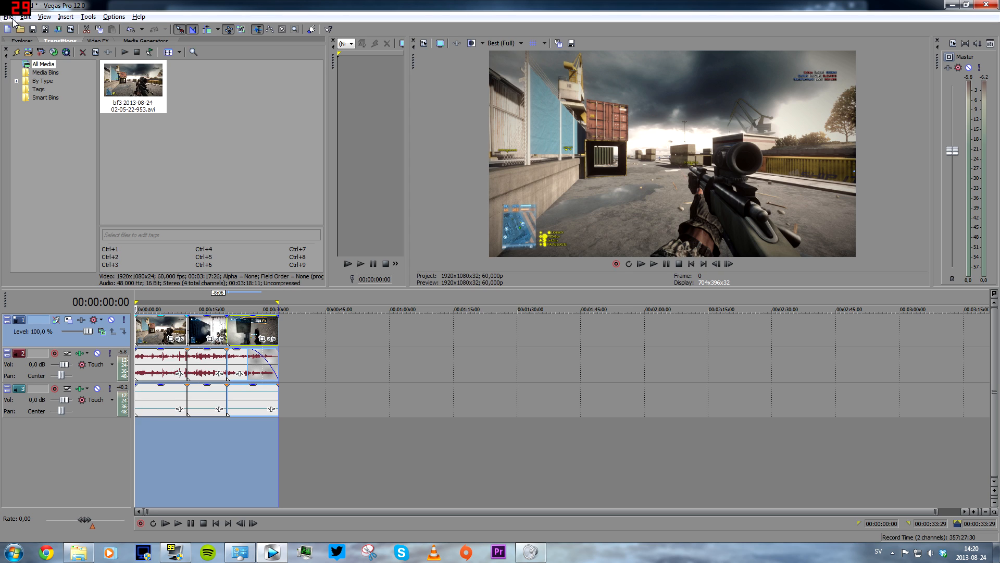
pyautogui.click(292, 440)
pyautogui.moveTo(285, 443); pyautogui.dragTo(134, 443)
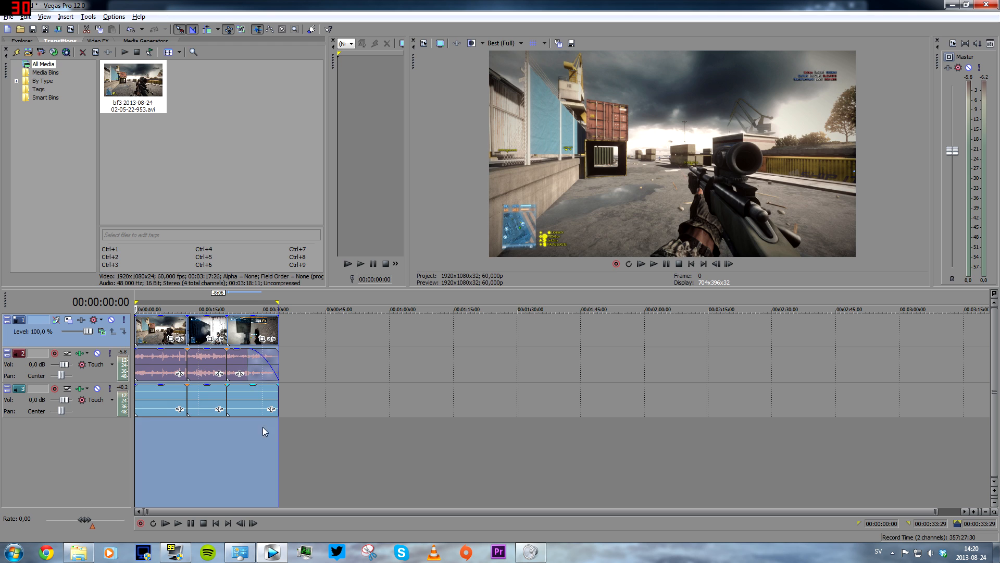
pyautogui.click(353, 441)
pyautogui.moveTo(389, 443); pyautogui.dragTo(500, 443)
pyautogui.click(630, 422)
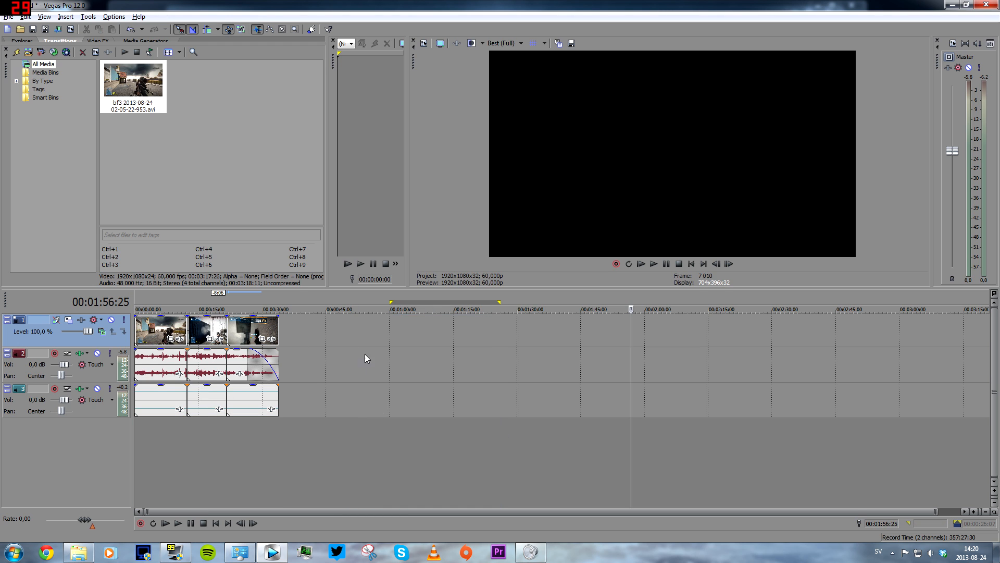
pyautogui.moveTo(357, 386); pyautogui.dragTo(436, 448)
pyautogui.click(313, 447)
pyautogui.moveTo(279, 444); pyautogui.dragTo(124, 430)
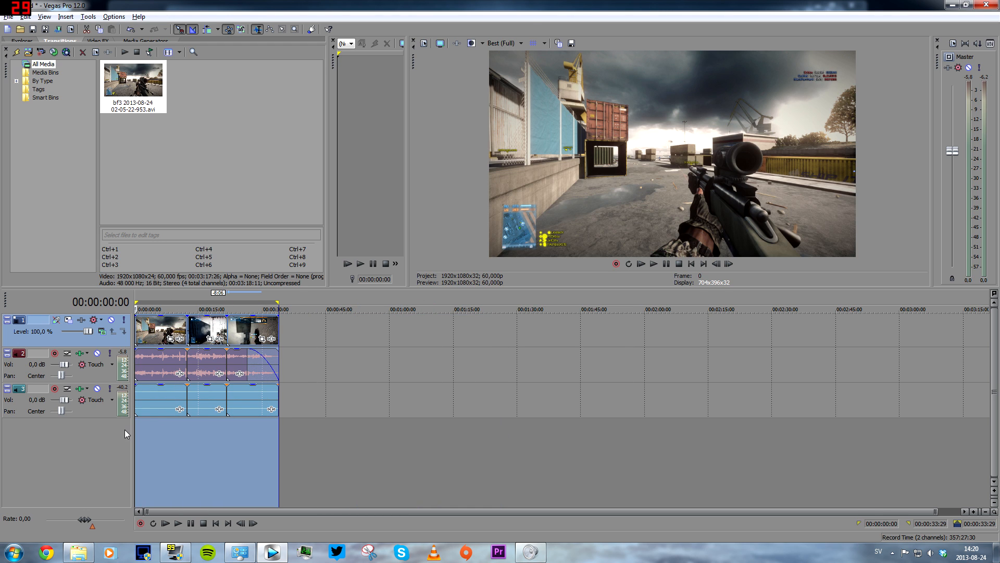
# Open Render As and customize the MainConcept AVC/AAC Internet HD 1080p template.
pyautogui.click(11, 16)
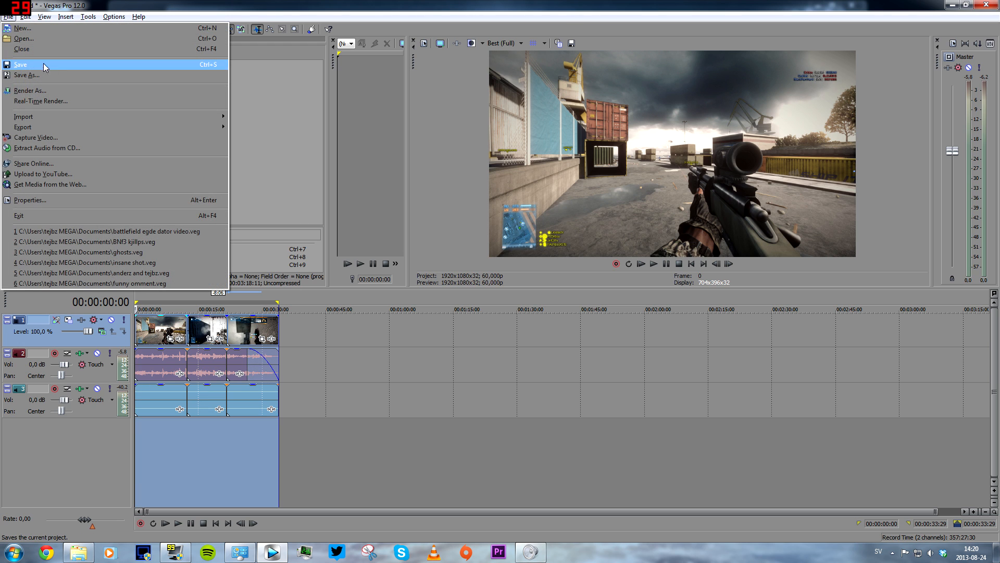
pyautogui.click(55, 94)
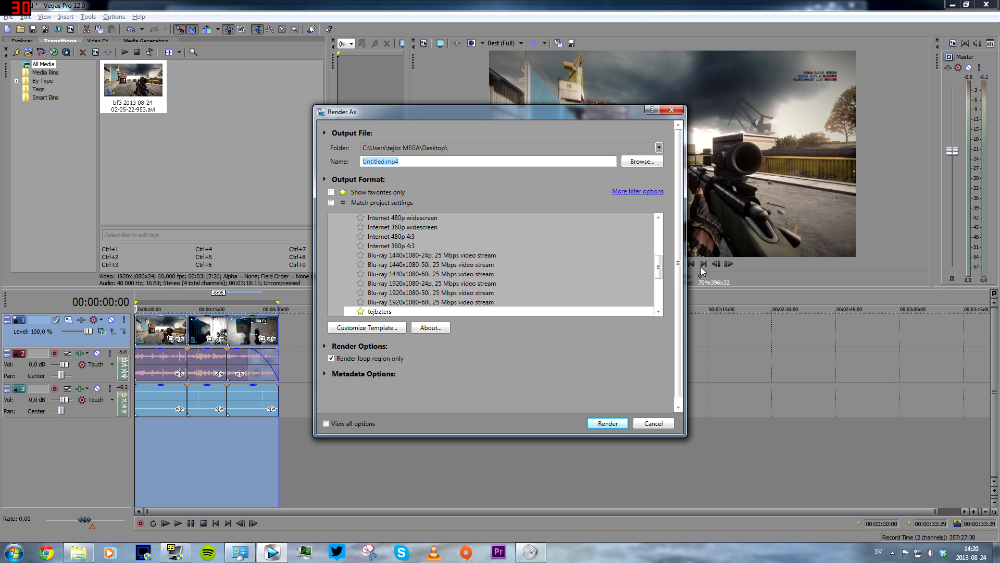
pyautogui.moveTo(658, 267); pyautogui.dragTo(659, 222)
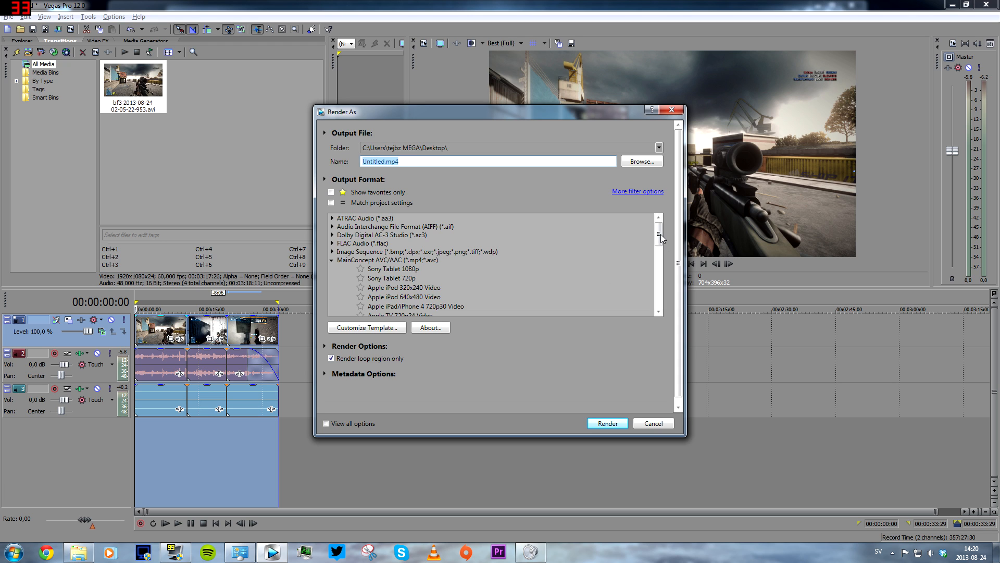
pyautogui.moveTo(659, 233)
pyautogui.mouseDown()
pyautogui.moveTo(645, 273)
pyautogui.moveTo(658, 245)
pyautogui.mouseUp()
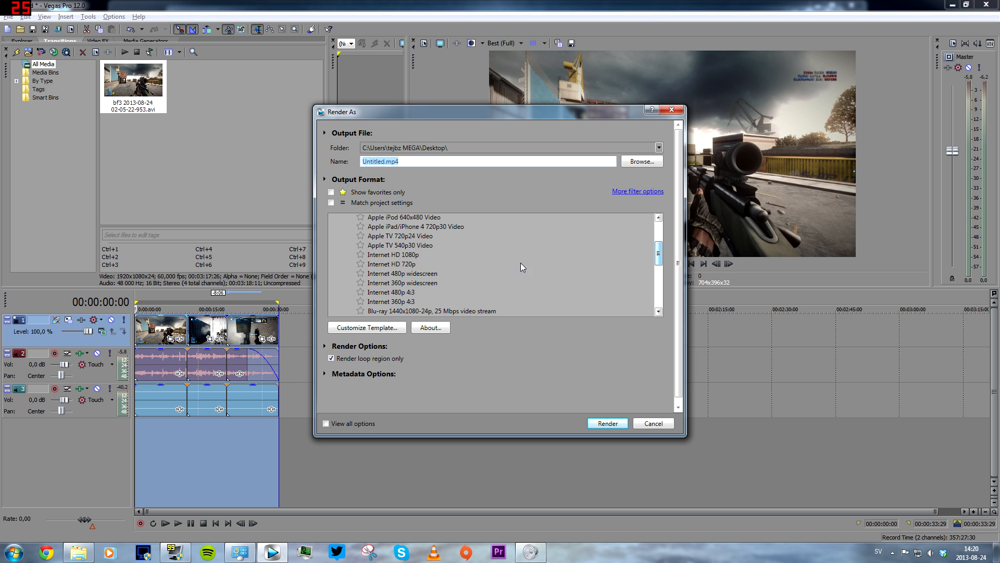
pyautogui.click(407, 256)
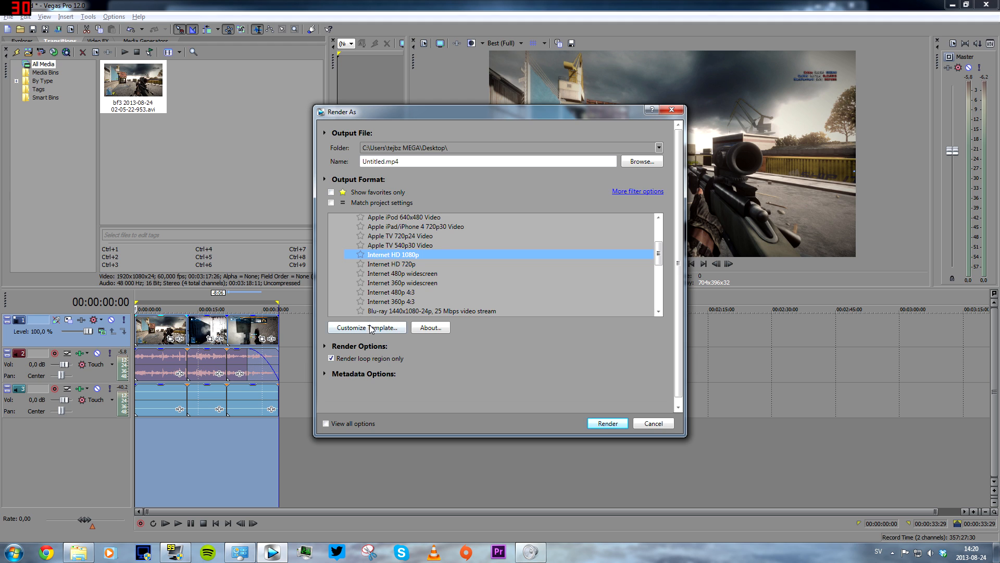
pyautogui.click(371, 328)
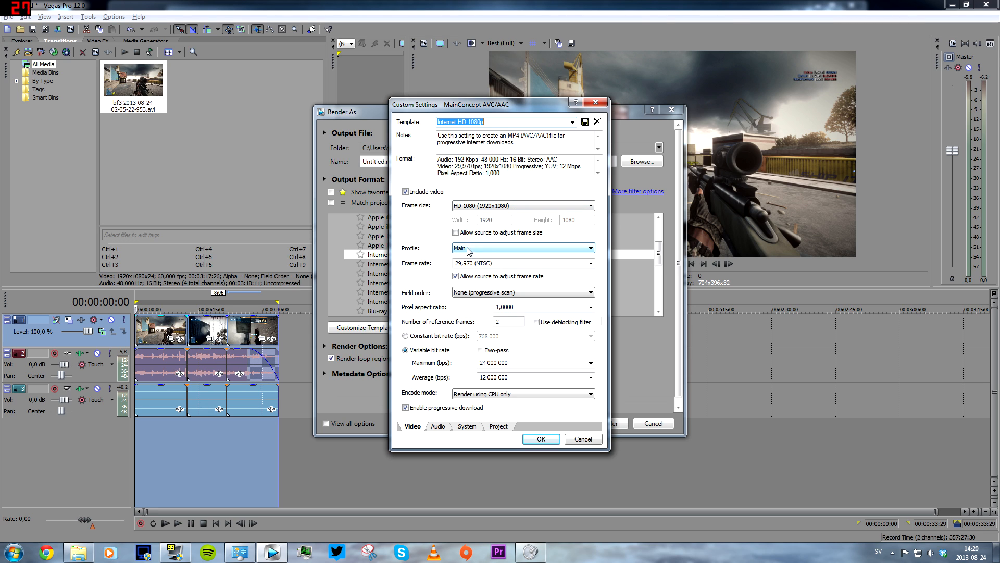
# Set the template's frame rate to 30.
pyautogui.click(590, 263)
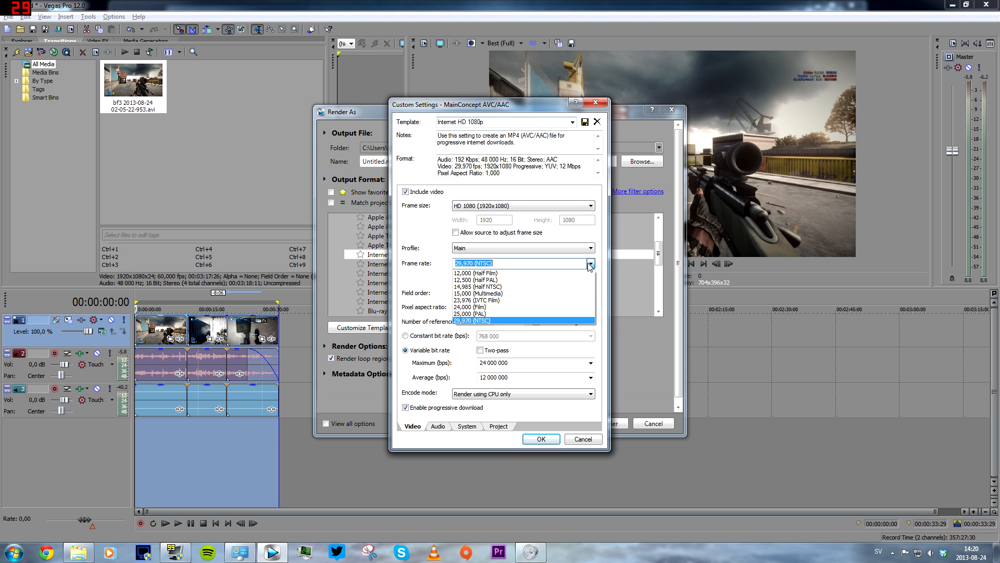
pyautogui.click(477, 279)
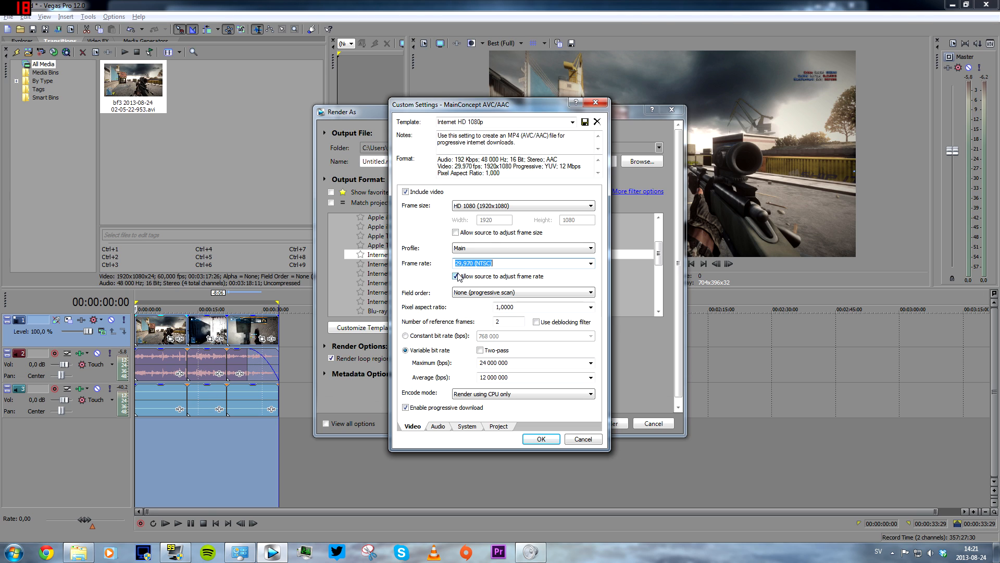
pyautogui.write('30')
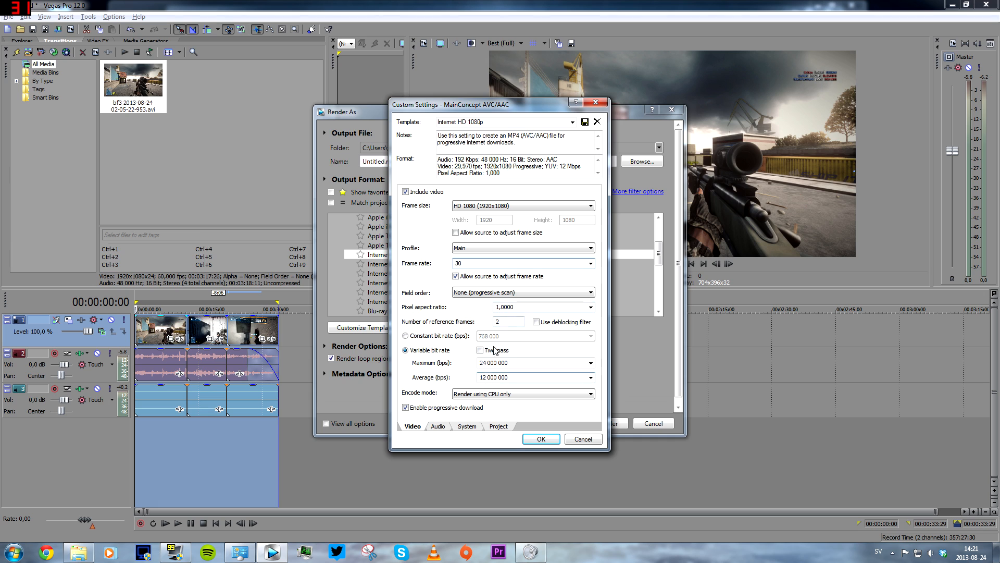
pyautogui.click(591, 263)
pyautogui.click(591, 264)
# Save the customized settings as a new template named boobiews.
pyautogui.click(585, 123)
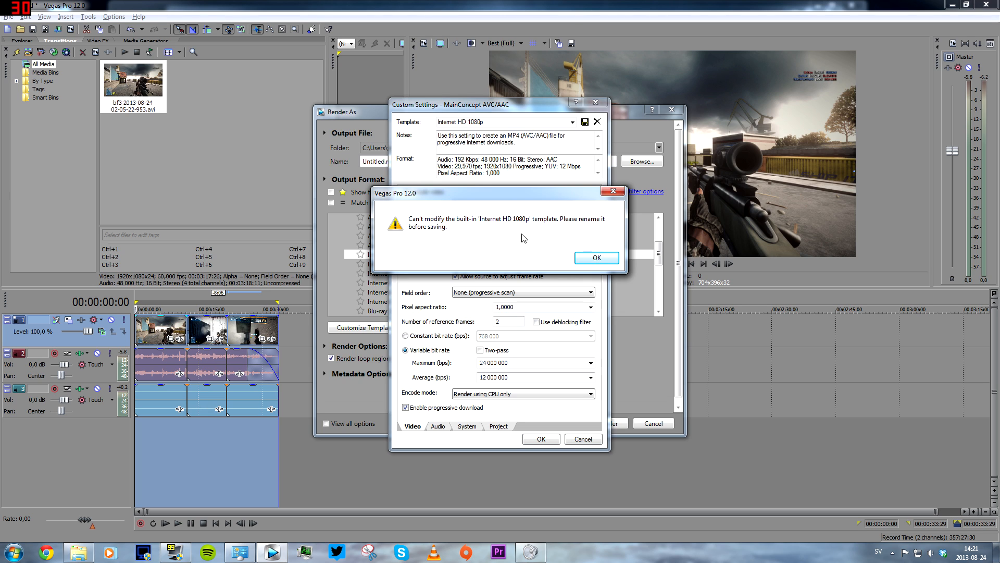
pyautogui.click(597, 256)
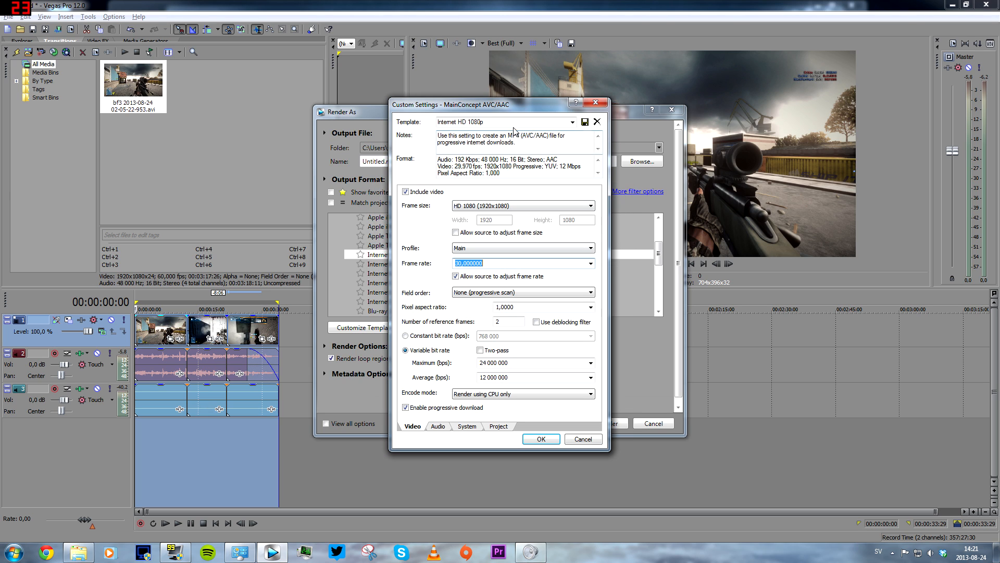
pyautogui.click(443, 122)
pyautogui.write('v')
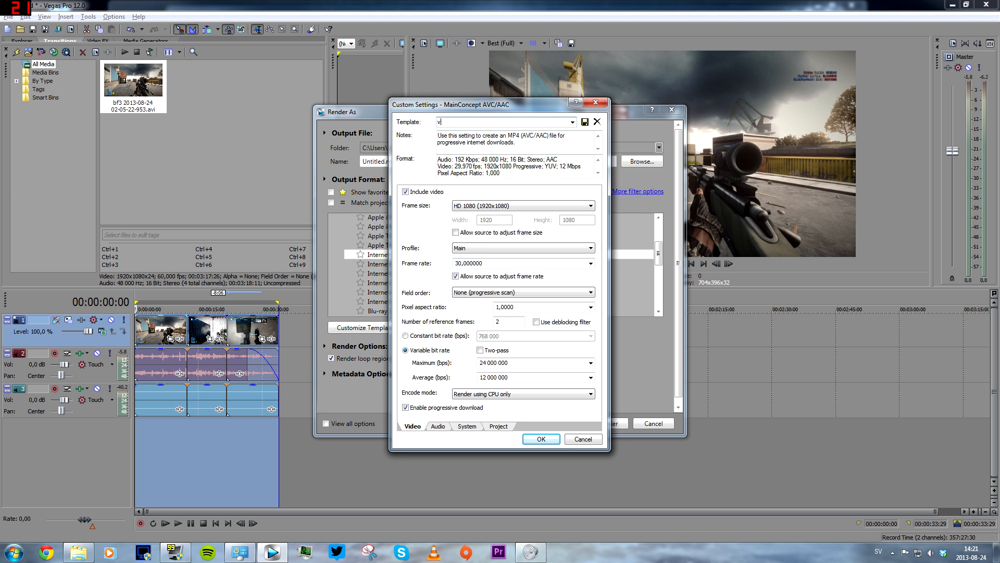
pyautogui.write('oobiews')
pyautogui.click(586, 122)
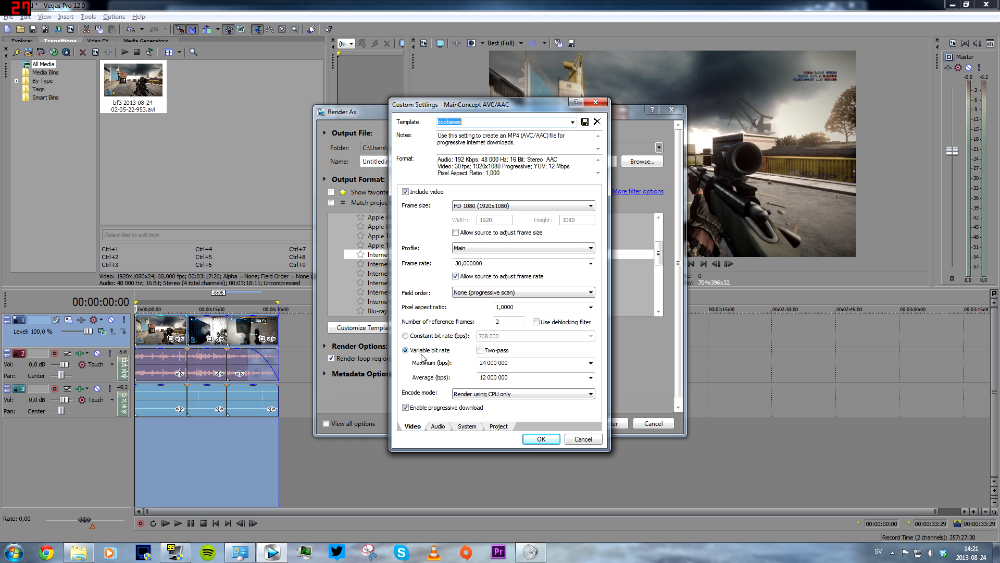
# Enable two-pass encoding and set the average bit rate to 18 000 000 bps.
pyautogui.click(480, 350)
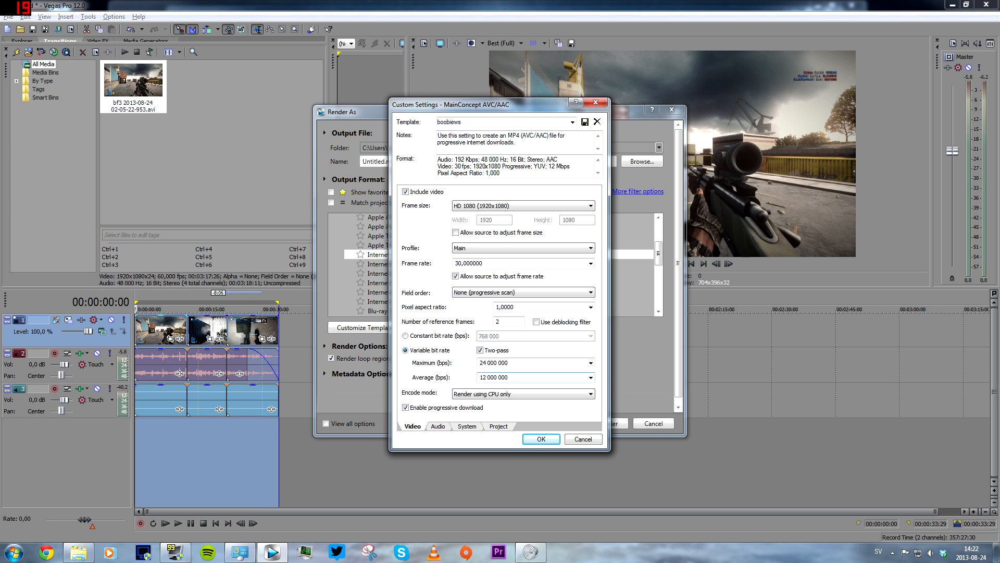
pyautogui.moveTo(480, 377); pyautogui.dragTo(510, 378)
pyautogui.click(483, 377)
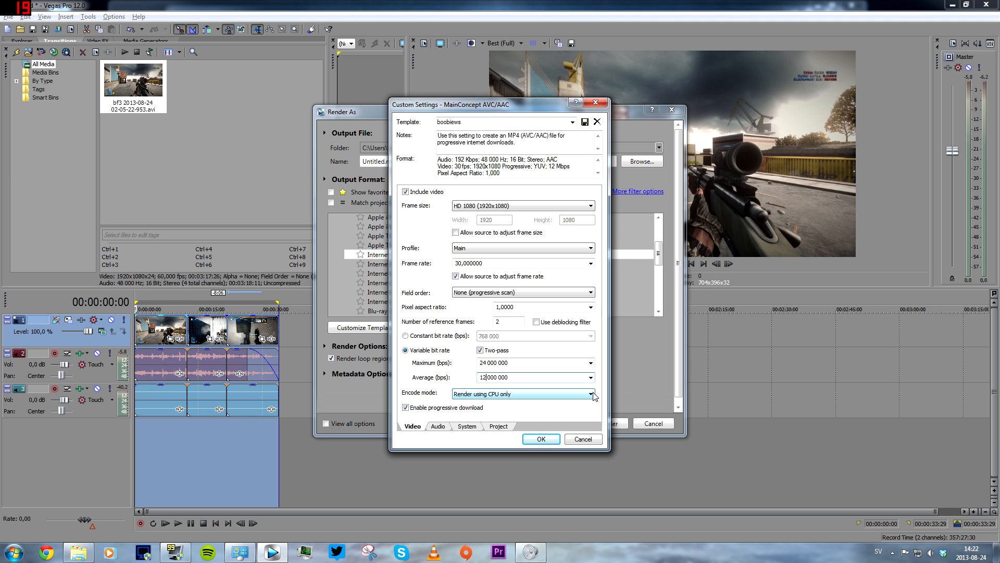
pyautogui.press('BackSpace')
pyautogui.write('5')
# Check GPU availability in the system settings and set the encode mode to Render using CUDA if available.
pyautogui.click(513, 396)
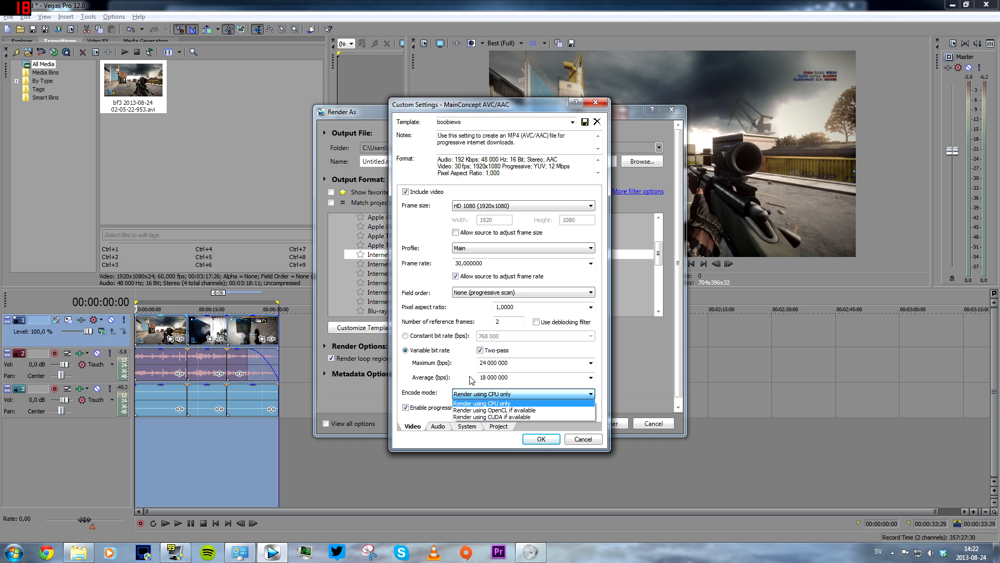
pyautogui.click(478, 393)
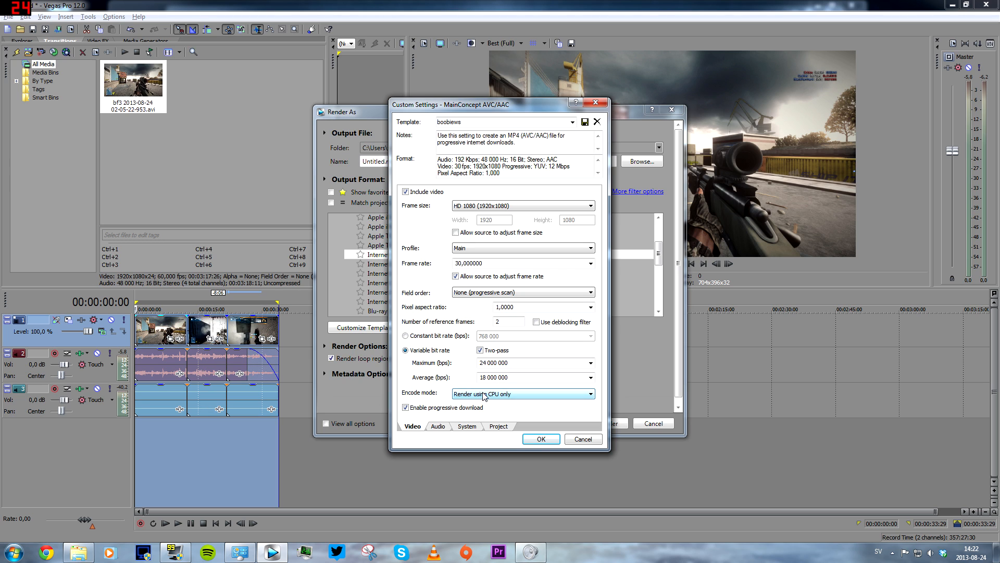
pyautogui.click(487, 394)
pyautogui.click(474, 372)
pyautogui.click(467, 427)
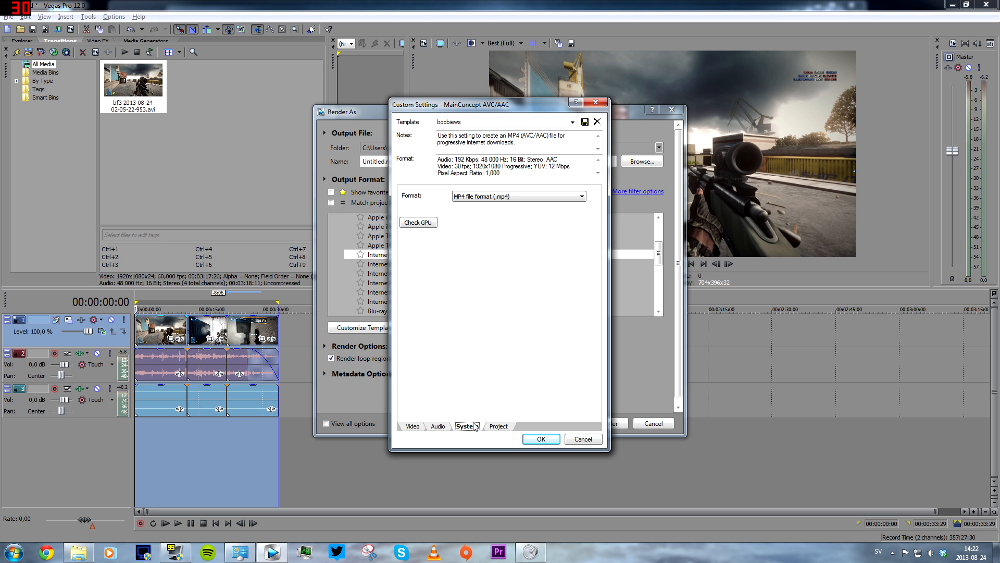
pyautogui.click(433, 225)
pyautogui.click(414, 427)
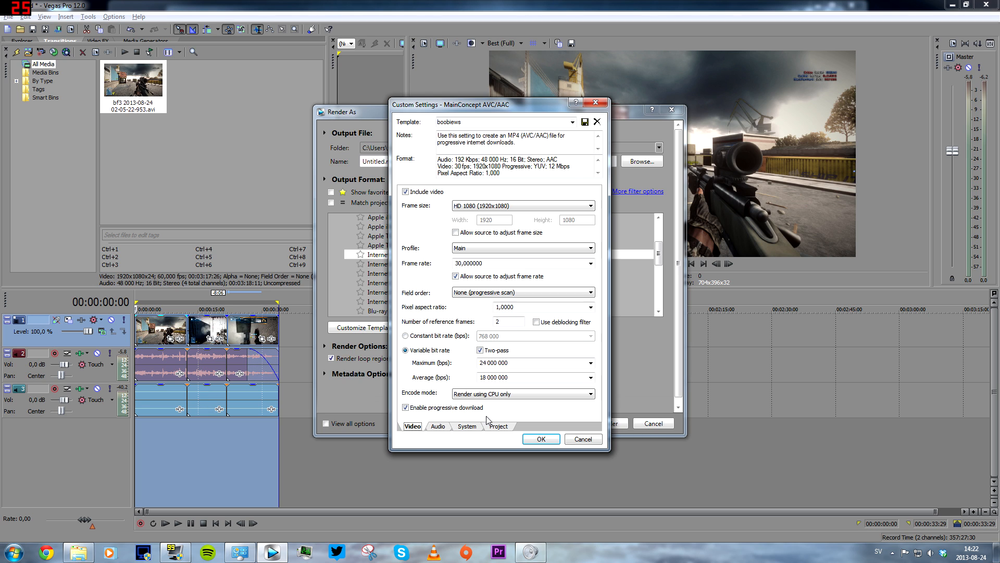
pyautogui.click(504, 394)
pyautogui.click(504, 419)
# Set the audio bit rate to 320 000 bps, keeping 48 000 Hz sample rate, and apply the custom settings.
pyautogui.click(440, 427)
pyautogui.click(517, 223)
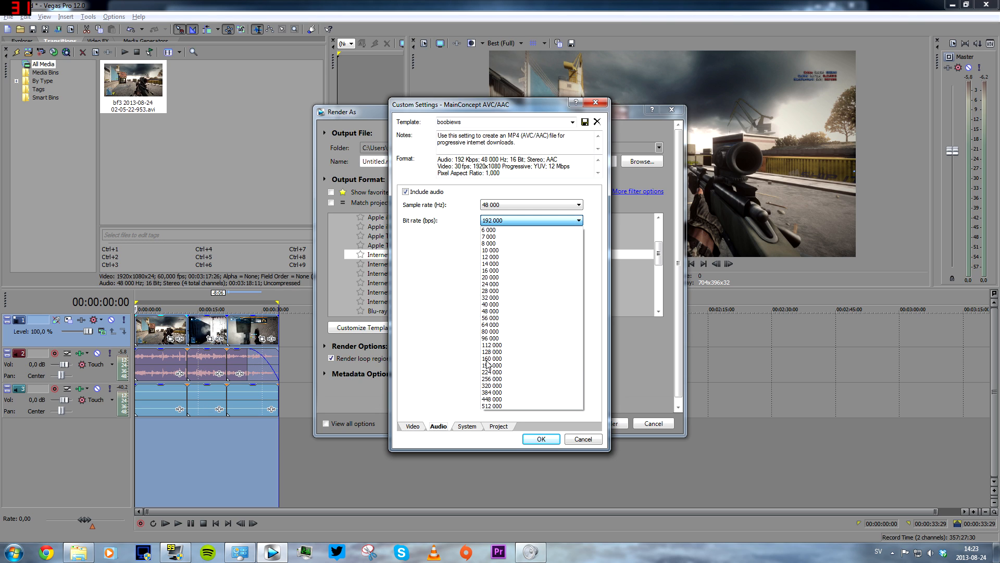
pyautogui.click(442, 233)
pyautogui.click(518, 208)
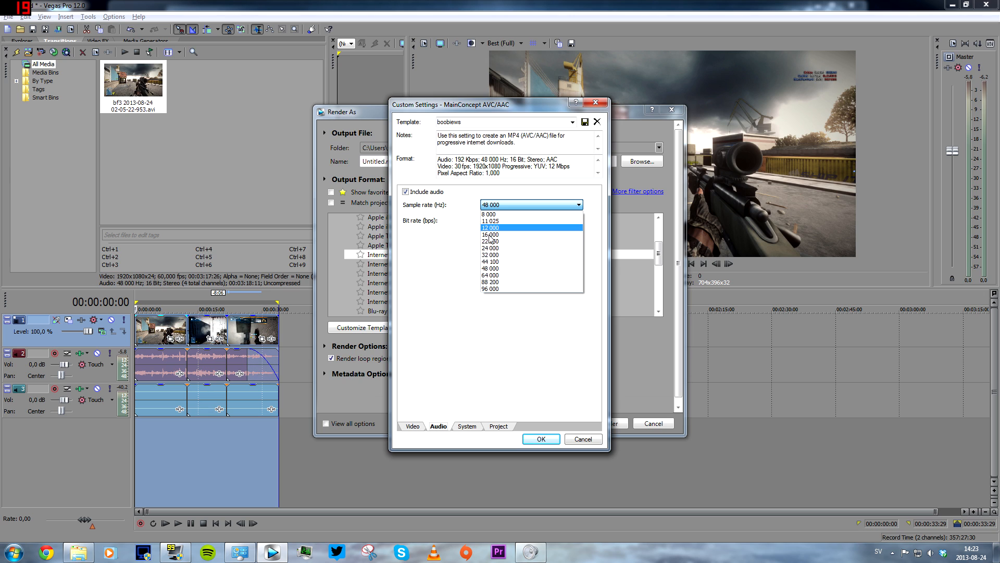
pyautogui.click(472, 243)
pyautogui.click(512, 221)
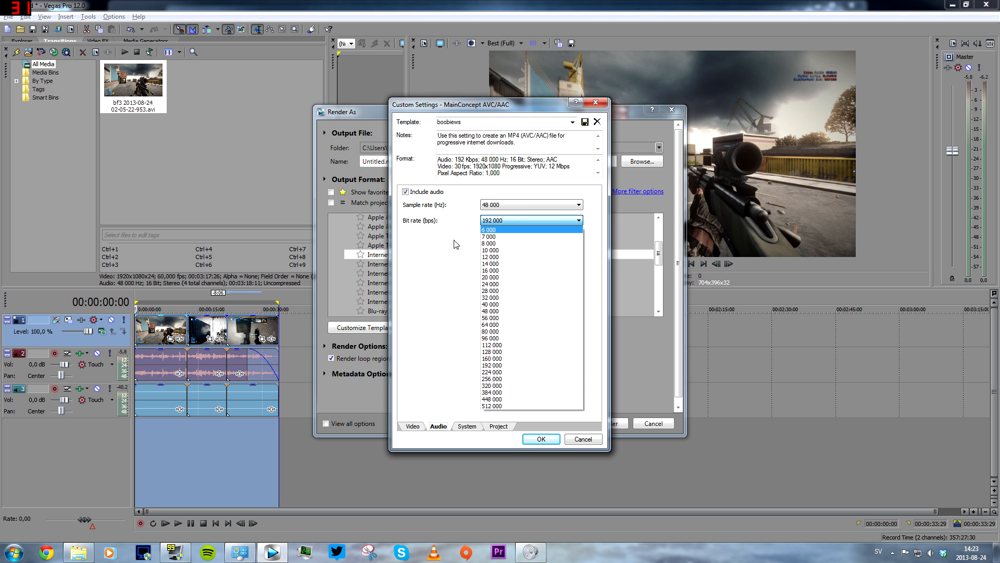
pyautogui.click(490, 385)
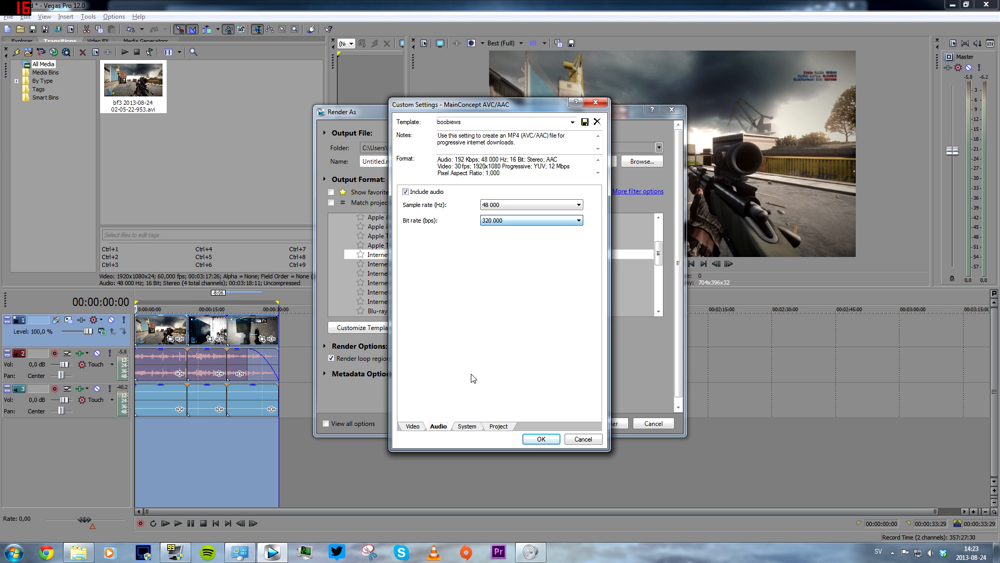
pyautogui.click(498, 220)
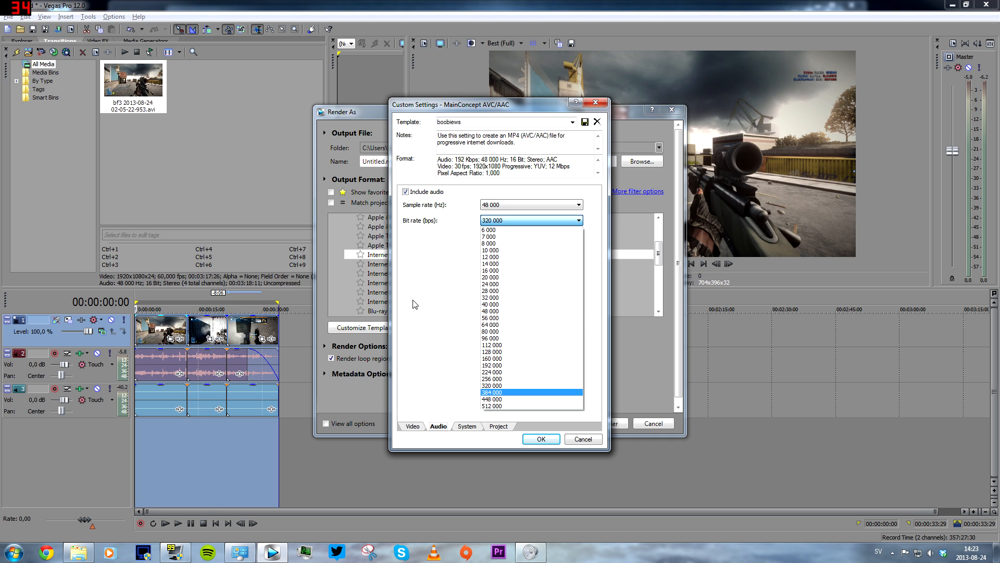
pyautogui.click(435, 339)
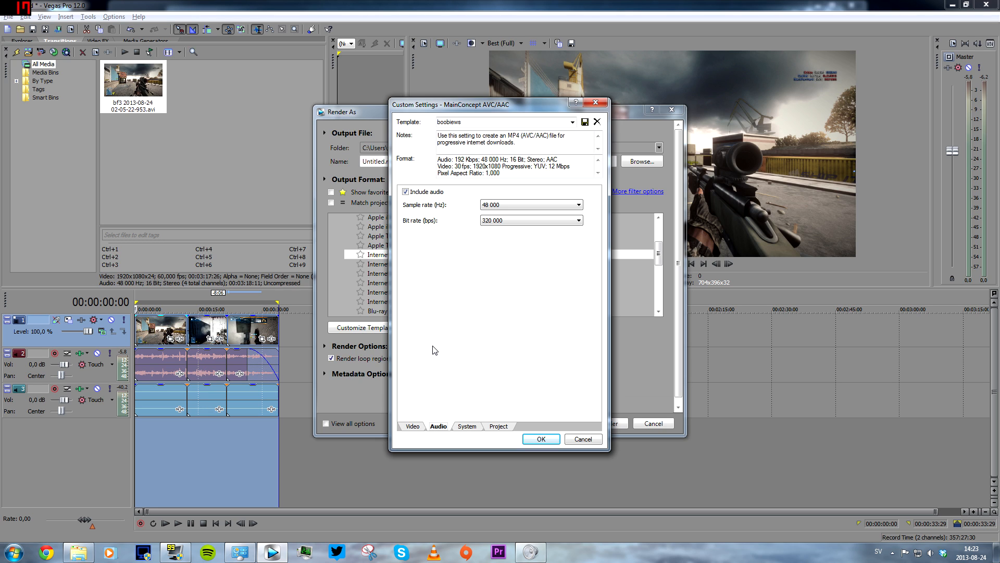
pyautogui.click(417, 429)
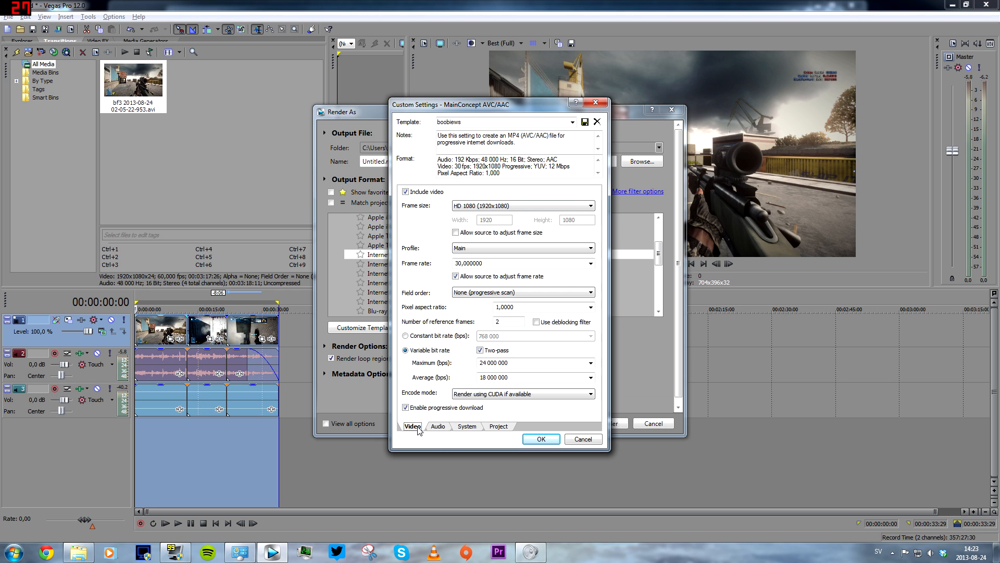
pyautogui.click(540, 439)
# Set the output file to boobies in the Desktop uploads folder and start rendering.
pyautogui.click(641, 161)
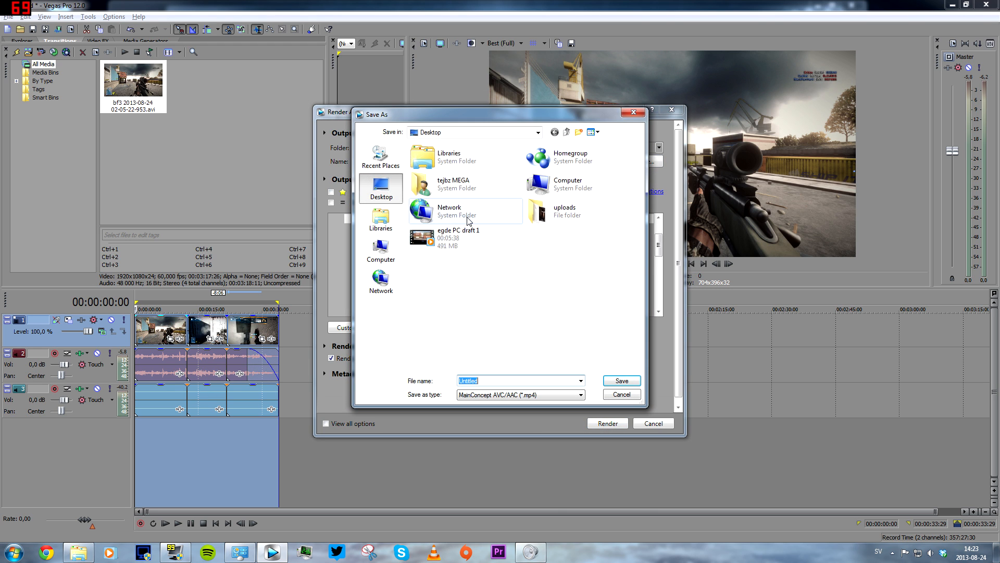
pyautogui.doubleClick(545, 216)
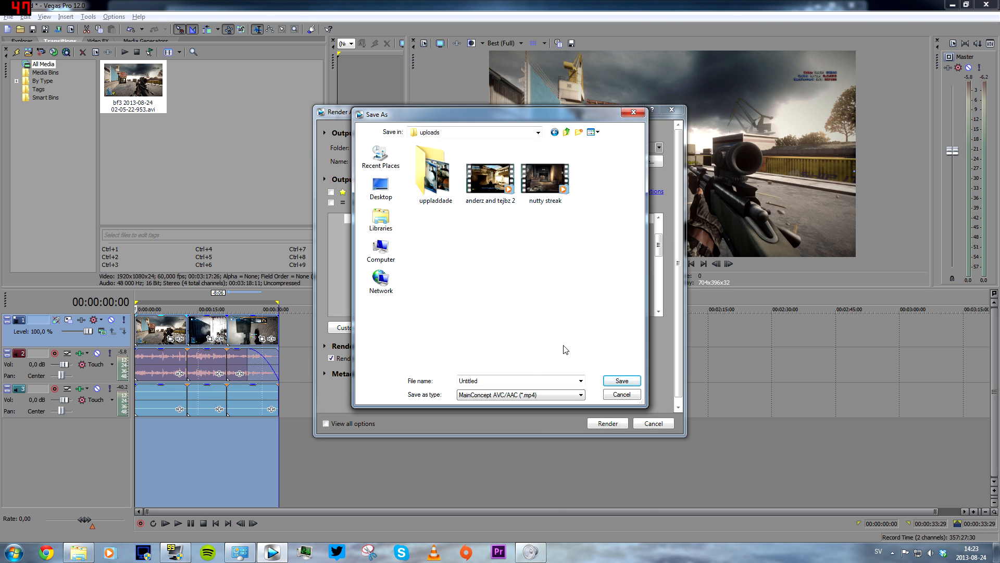
pyautogui.moveTo(507, 380); pyautogui.dragTo(389, 374)
pyautogui.write('bob')
pyautogui.press('Return')
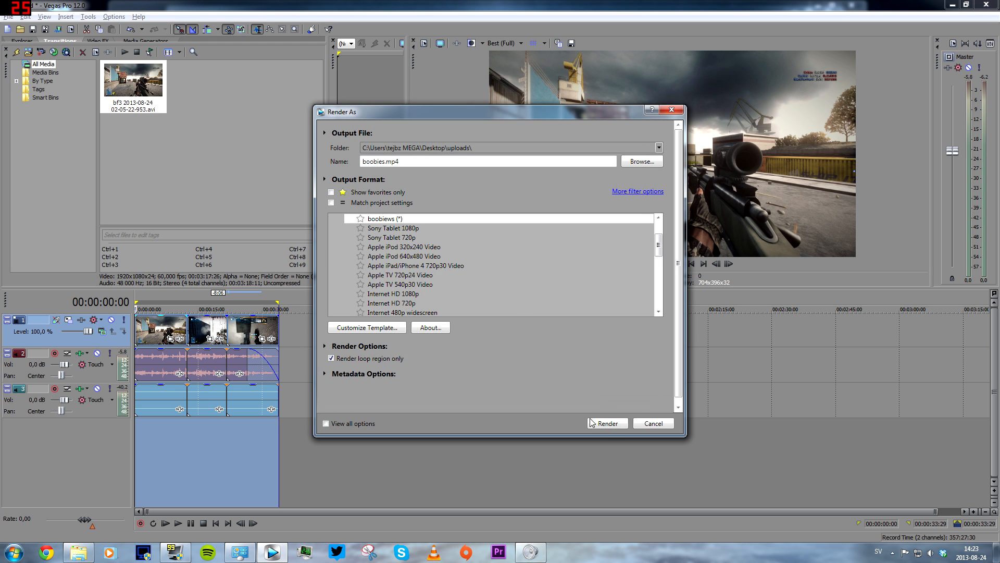
pyautogui.click(608, 427)
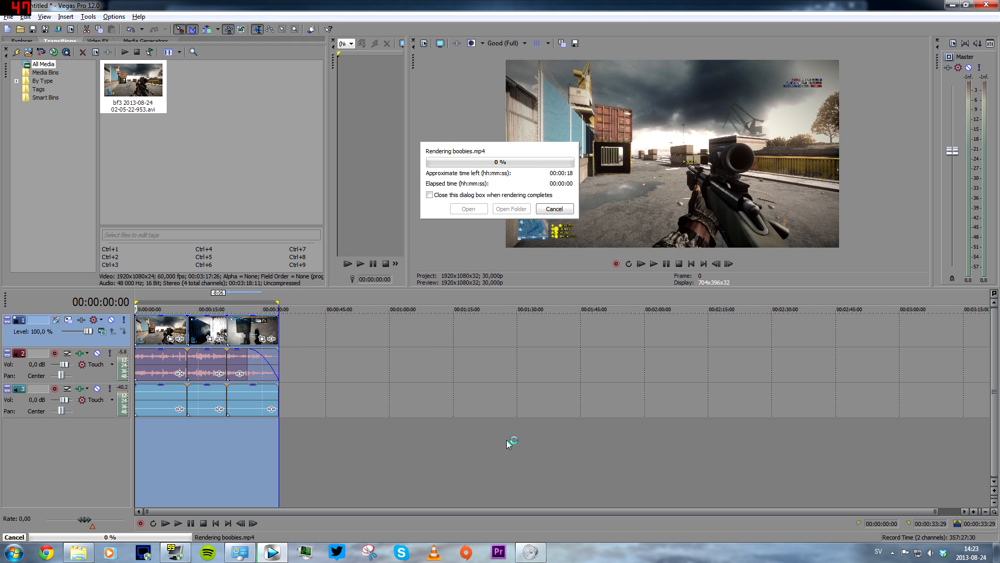